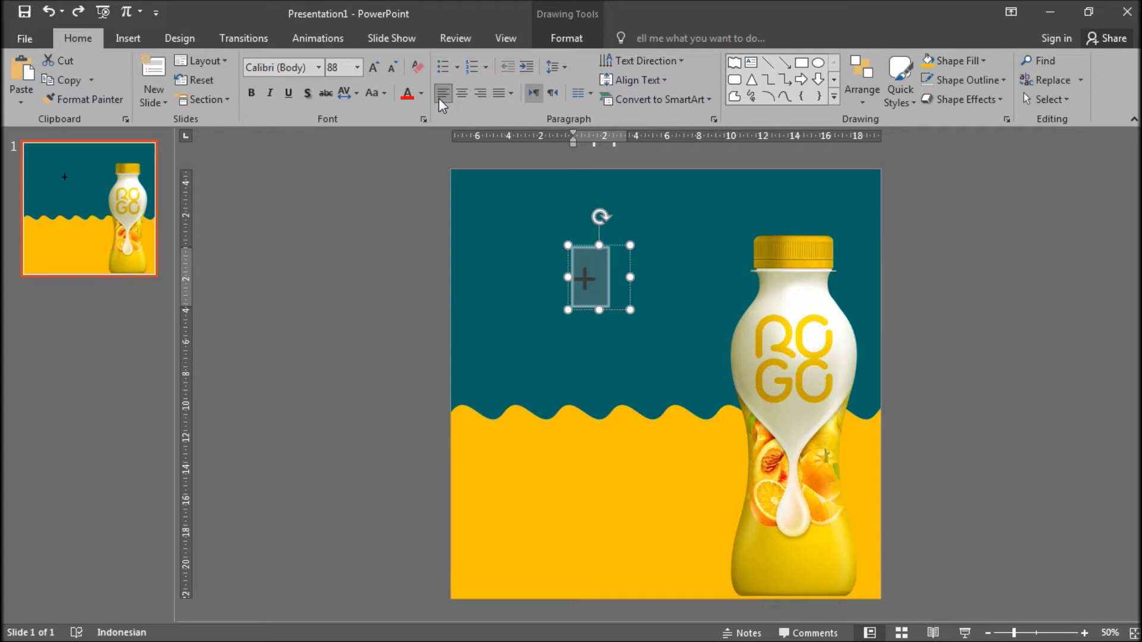
Color the plus sign white and place it, tilted and enlarged to 115 pt, near the slide's left edge above the wave.
click(419, 100)
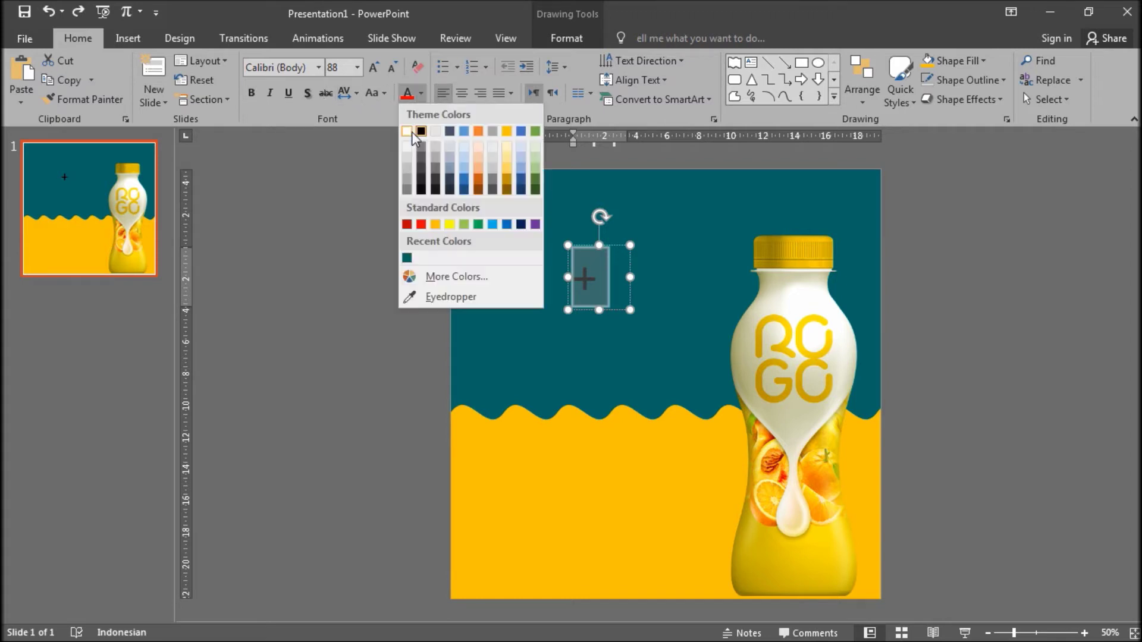
click(406, 131)
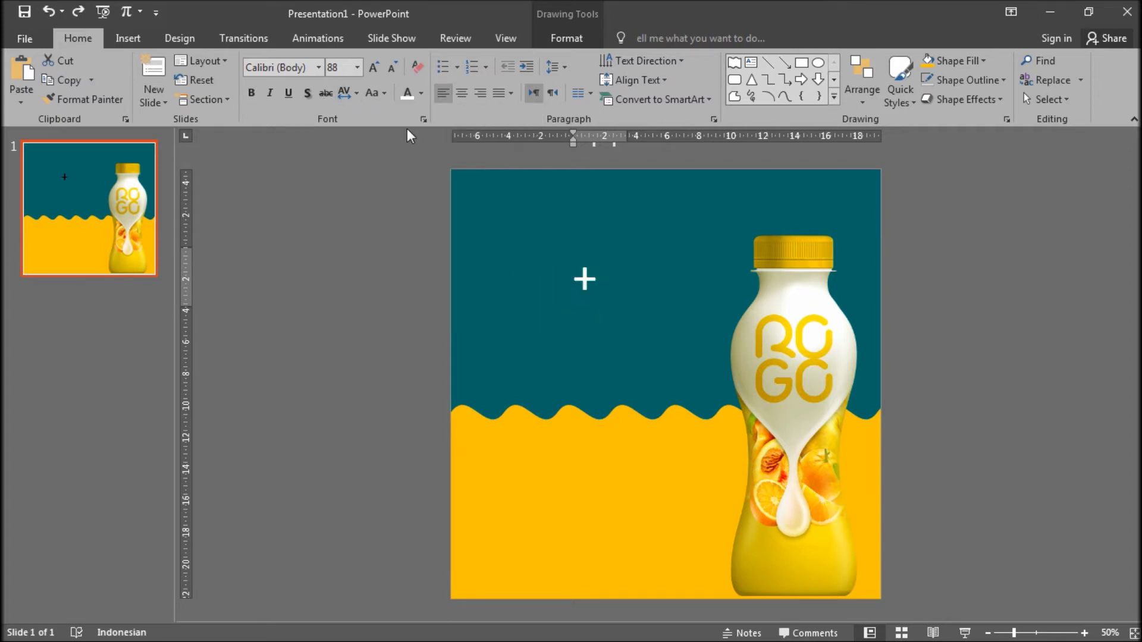
drag(602, 208, 548, 229)
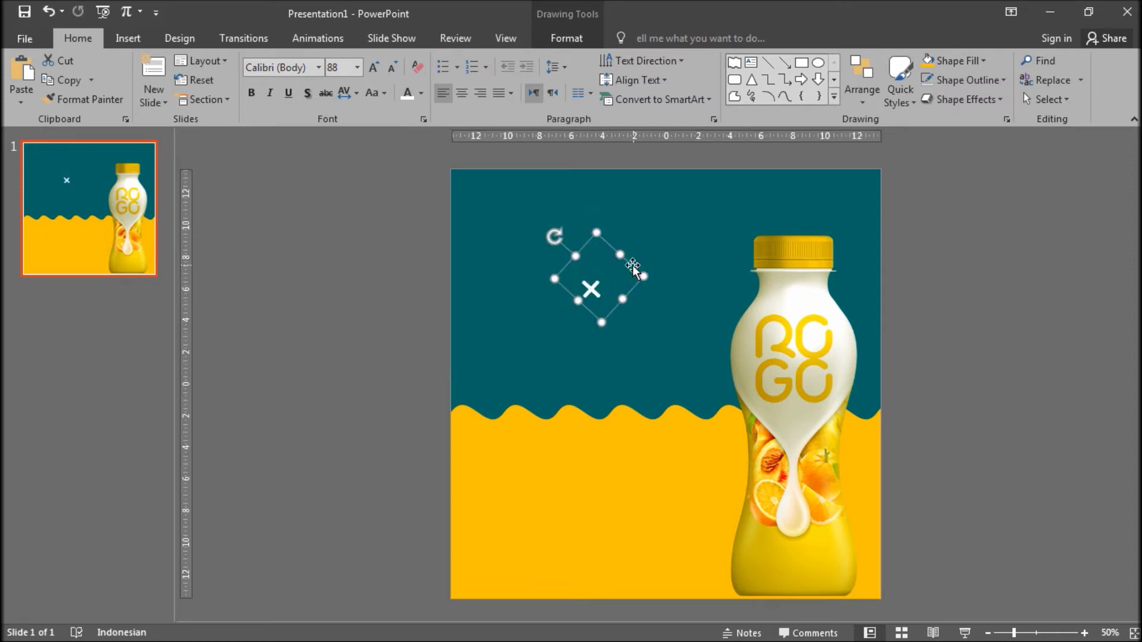
drag(633, 265, 535, 336)
drag(450, 297, 472, 283)
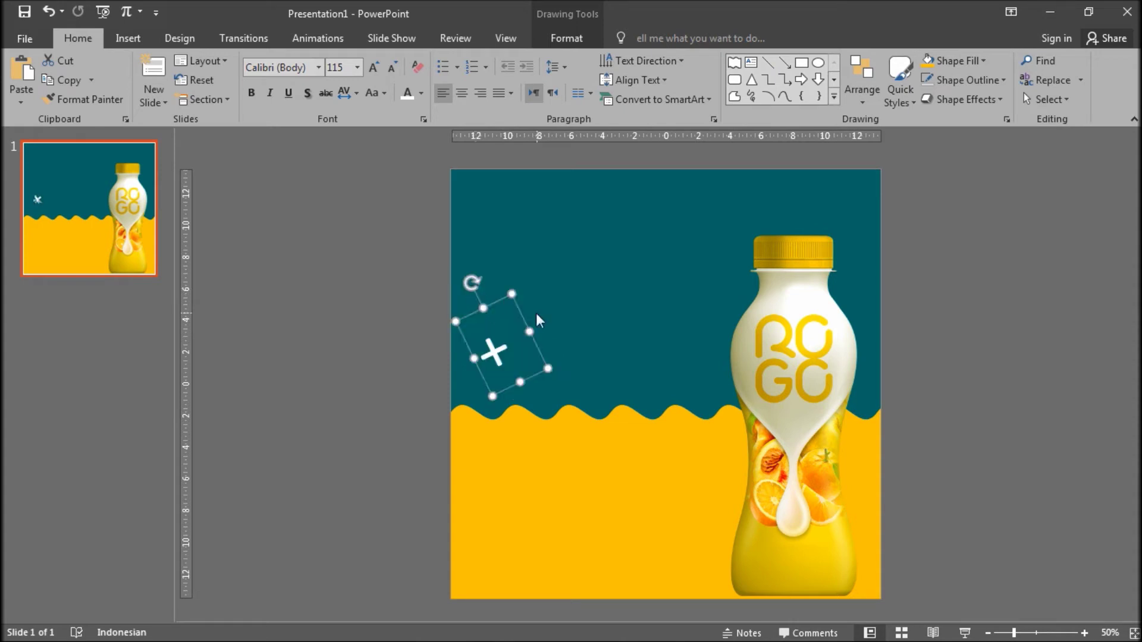
Duplicate the white plus sign toward the middle of the slide and reduce the copy's font size to 60.
ctrl+drag(527, 321, 669, 321)
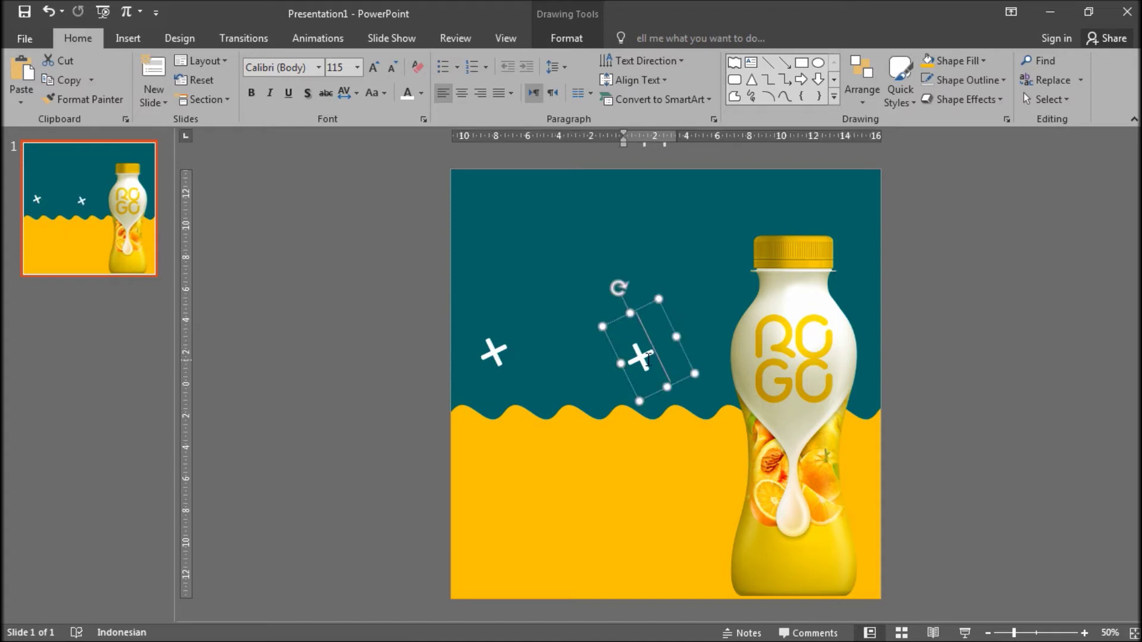
double_click(646, 359)
key(ctrl+shift+comma)
key(ctrl+shift+comma)
key(ctrl+shift+comma)
key(ctrl+shift+comma)
key(ctrl+shift+comma)
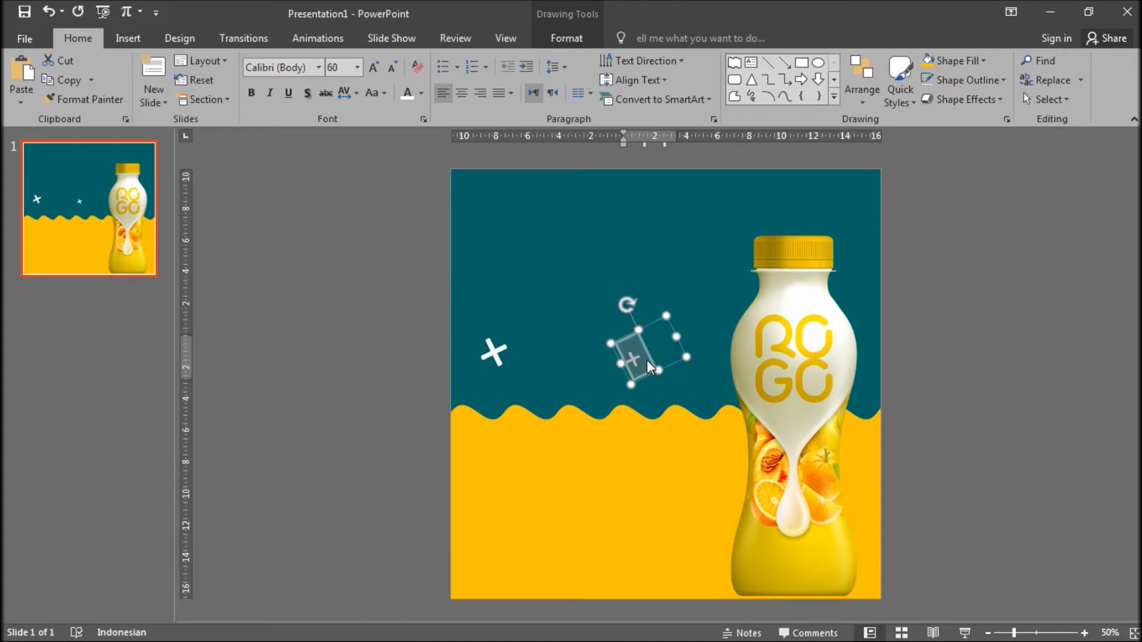
Center the small plus sign in its box and place it, slightly tilted, on the yellow area to the right of the bottle.
key(ctrl+e)
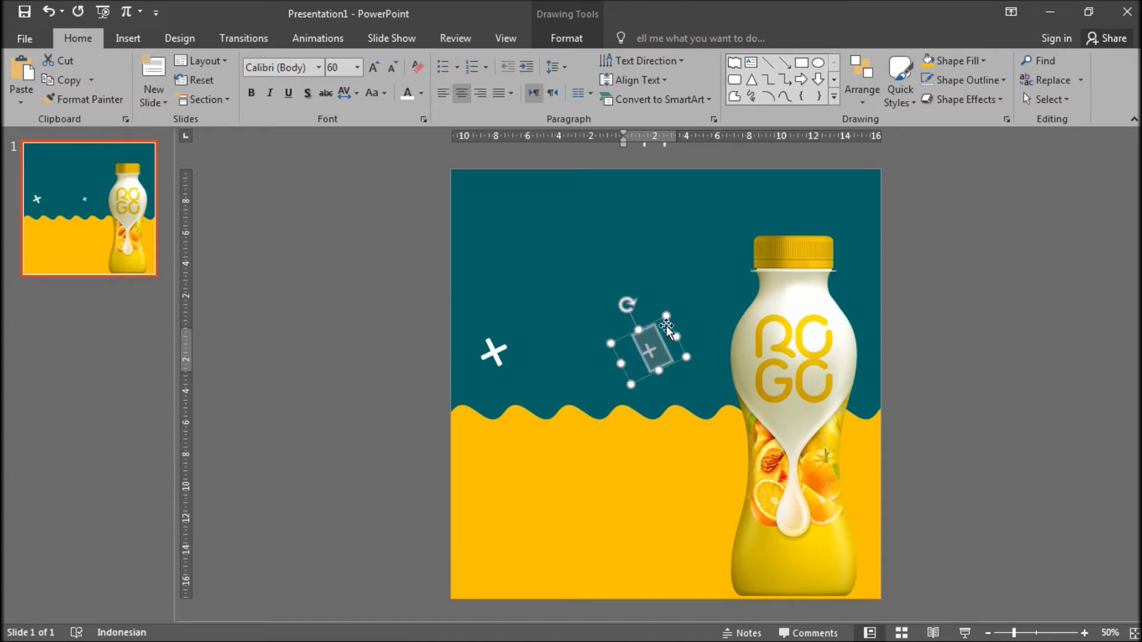
click(625, 304)
drag(625, 304, 884, 462)
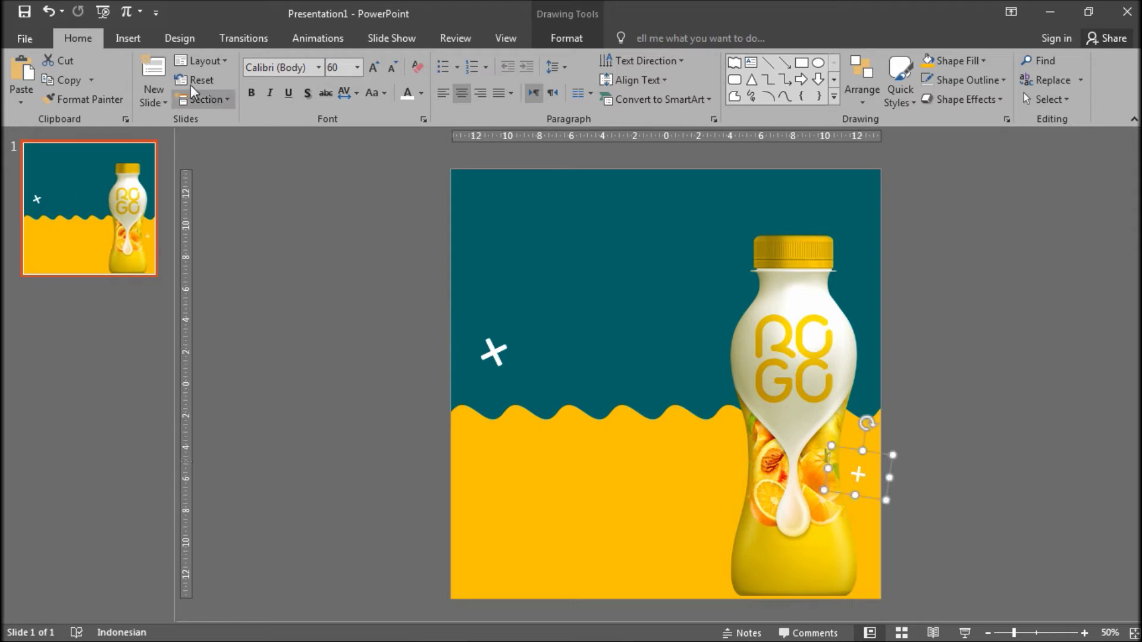
Draw a circle about 2.7 cm in diameter on the teal area to the left of the bottle cap.
click(127, 38)
click(658, 112)
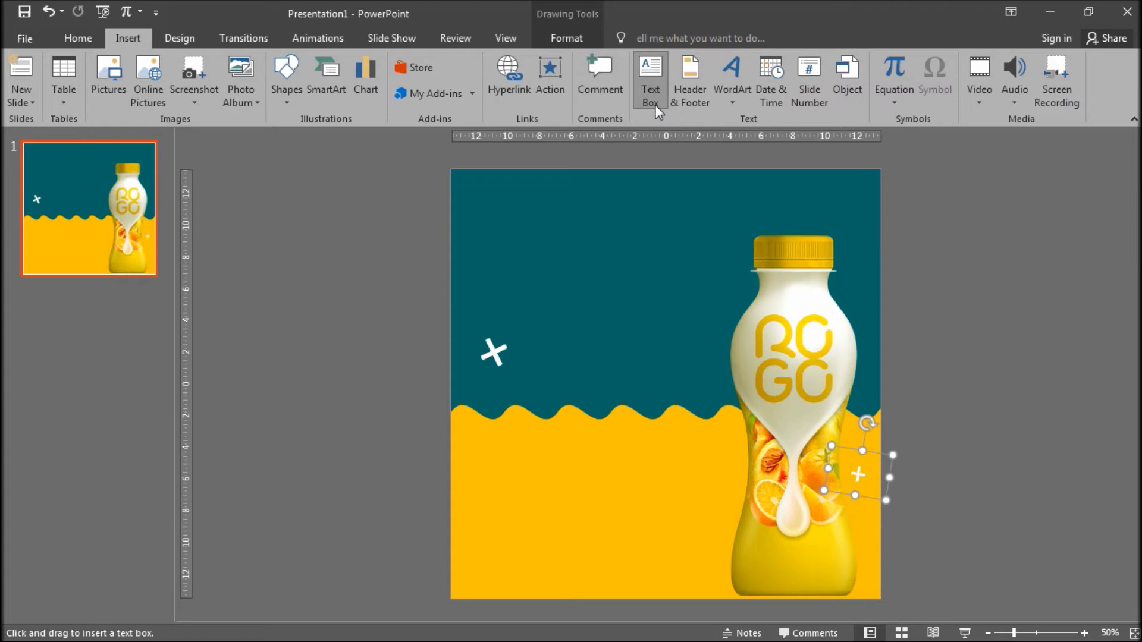
click(286, 74)
click(360, 138)
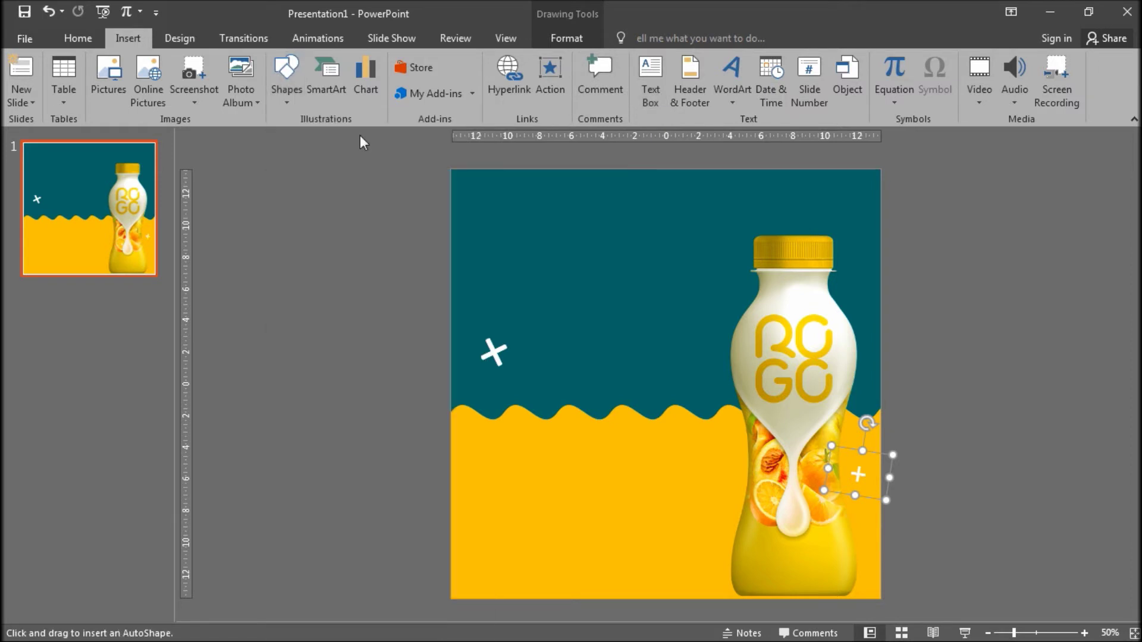
mouse_move(591, 215)
mouse_down()
mouse_move(645, 262)
mouse_move(627, 256)
mouse_up()
Fill the circle with an orange sampled by Eyedropper from the fruit on the bottle.
click(419, 59)
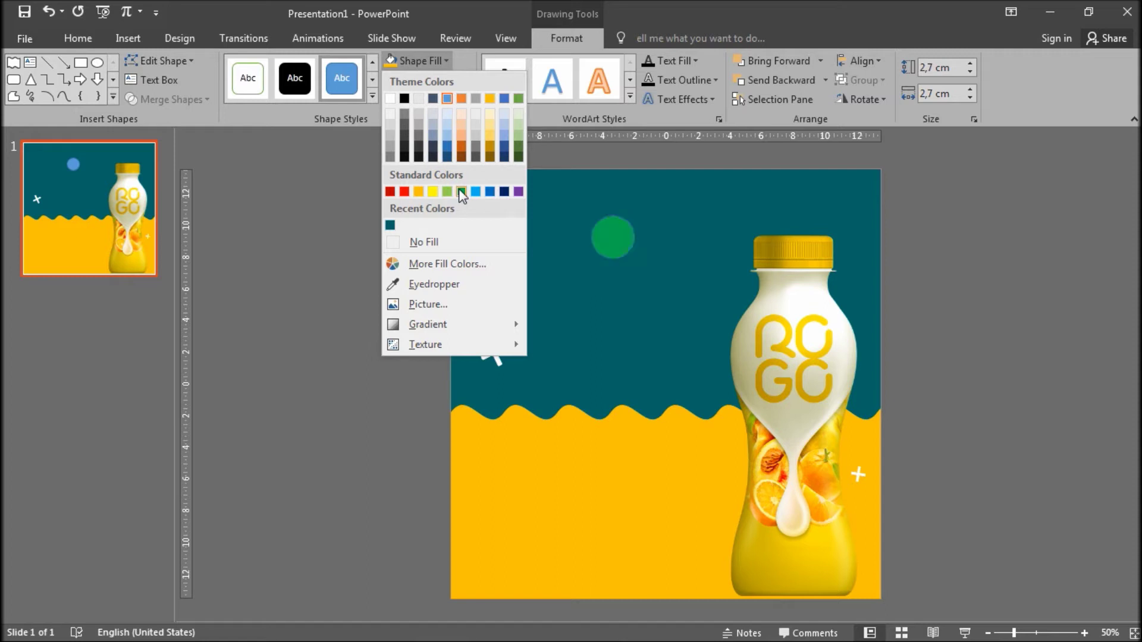
click(463, 285)
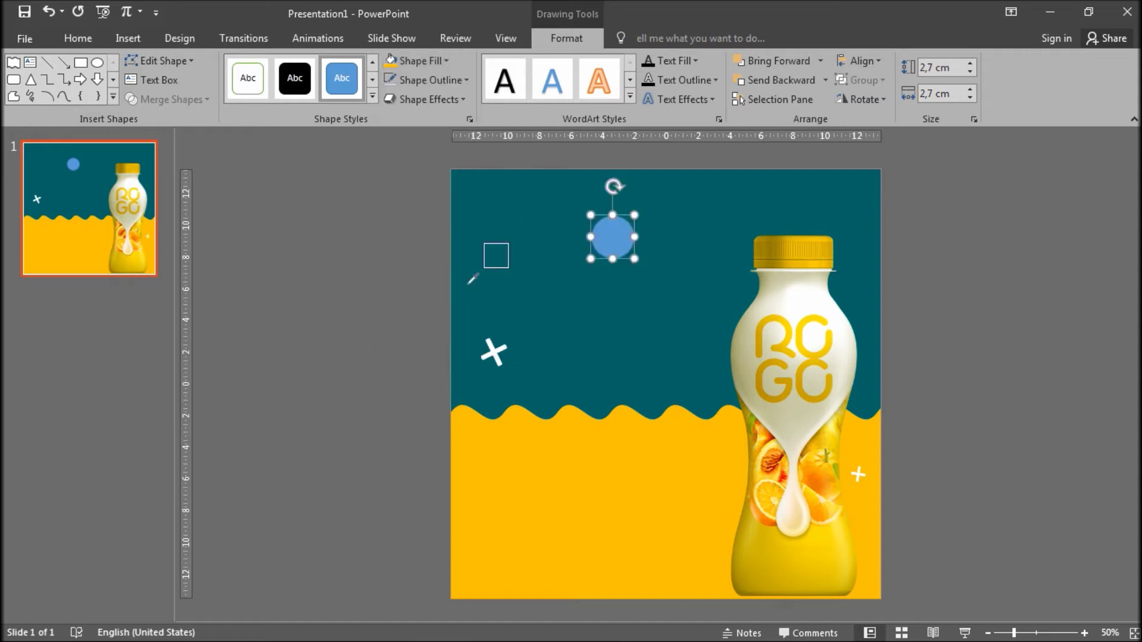
click(770, 461)
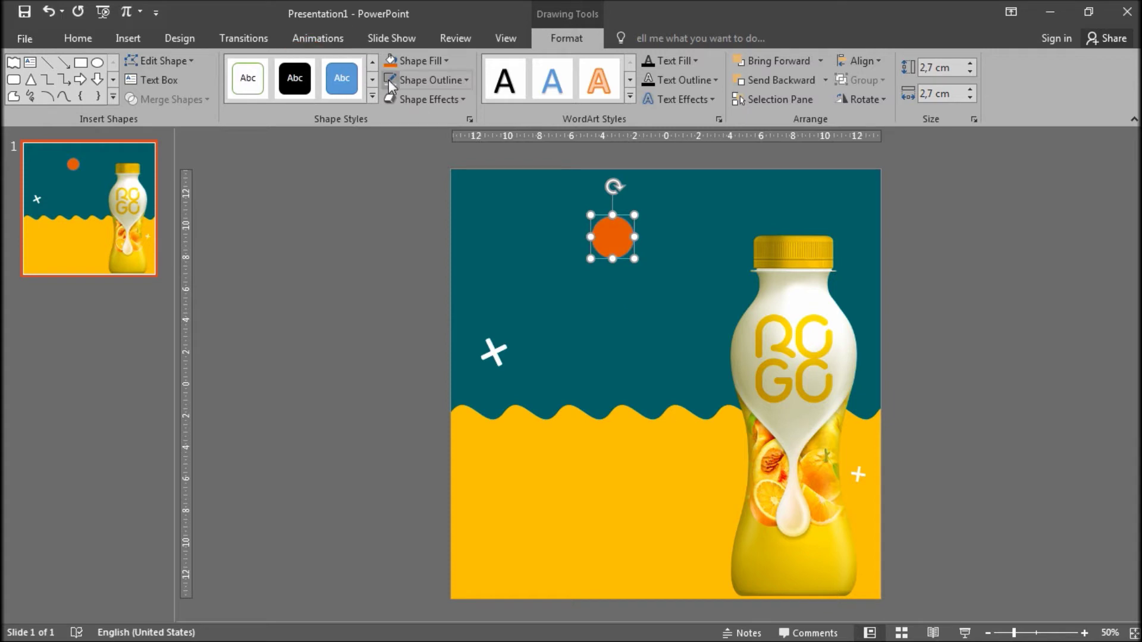
Shrink the circle to about 1.41 by 1.69 cm on the yellow area's left part and fill it white.
drag(634, 217, 514, 483)
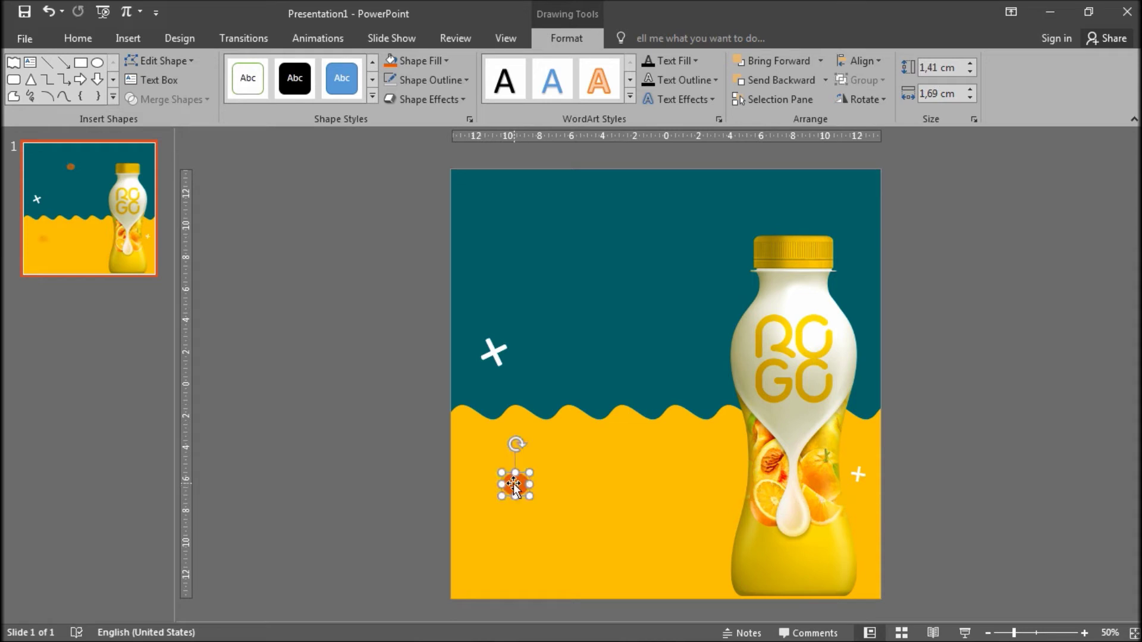
click(414, 60)
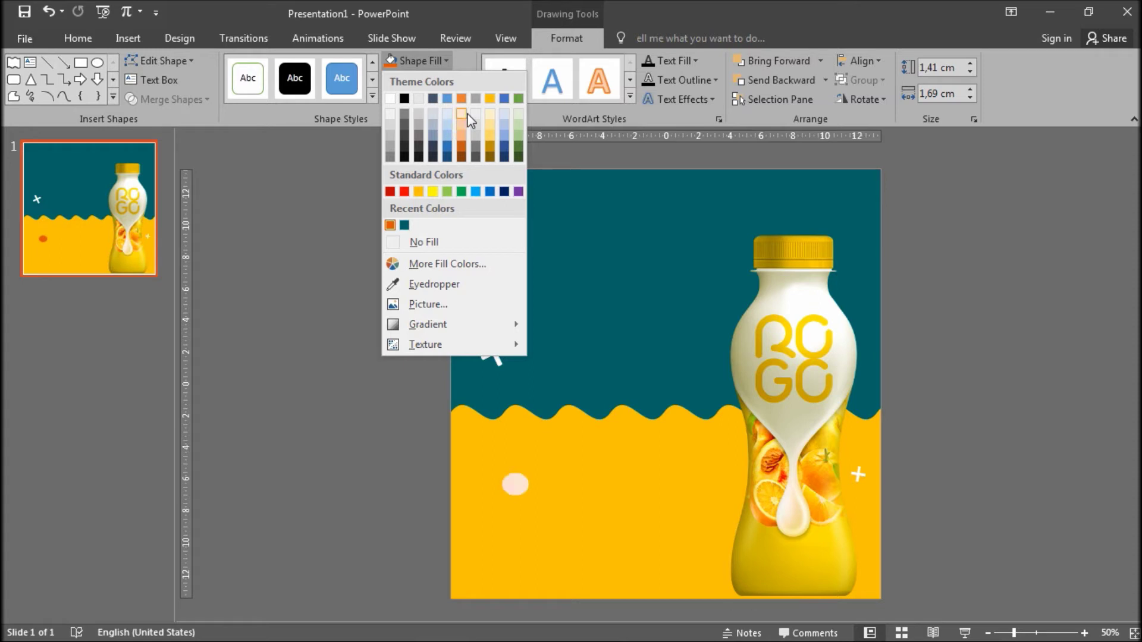
click(390, 98)
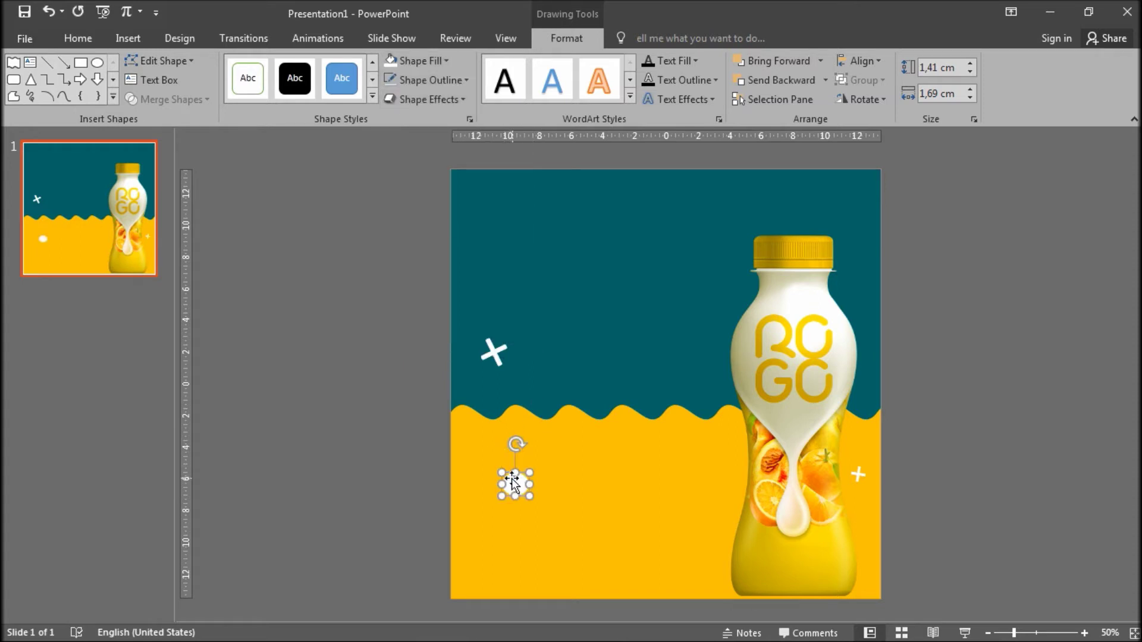
Place a copy of the dot, about 0.71 by 0.85 cm, beside the bottle cap and set the lower-left dot's width to 1.41 cm.
drag(511, 478, 730, 221)
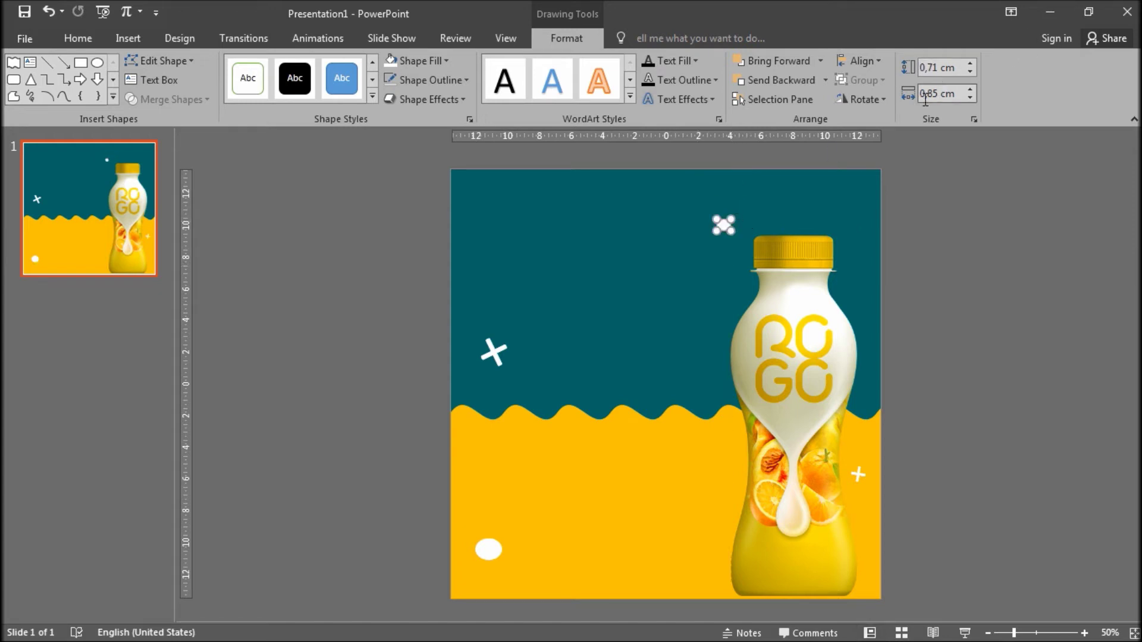
click(488, 551)
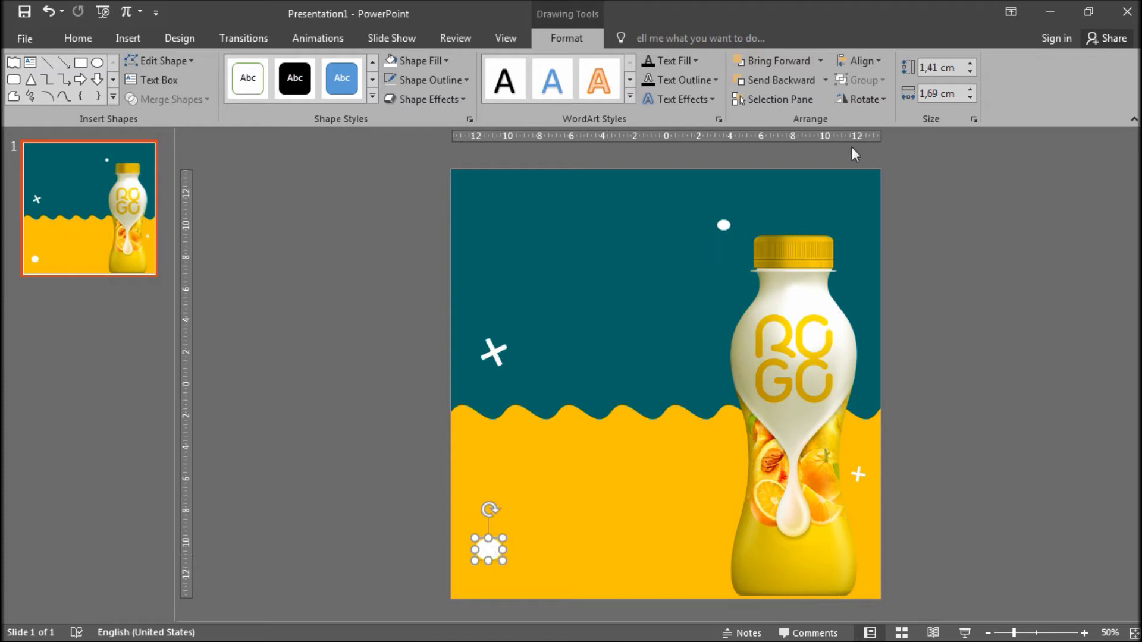
click(943, 93)
text(1,41)
key(Return)
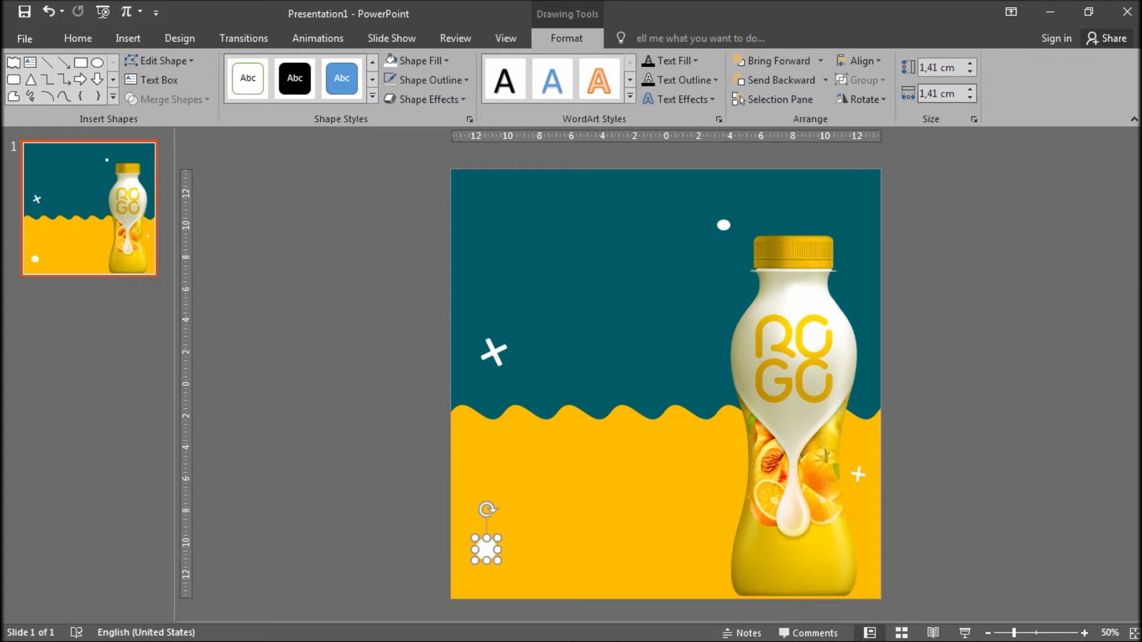
Set both the height and width of the small dot beside the bottle cap to 0.7 cm.
click(720, 224)
click(938, 70)
text(0,7)
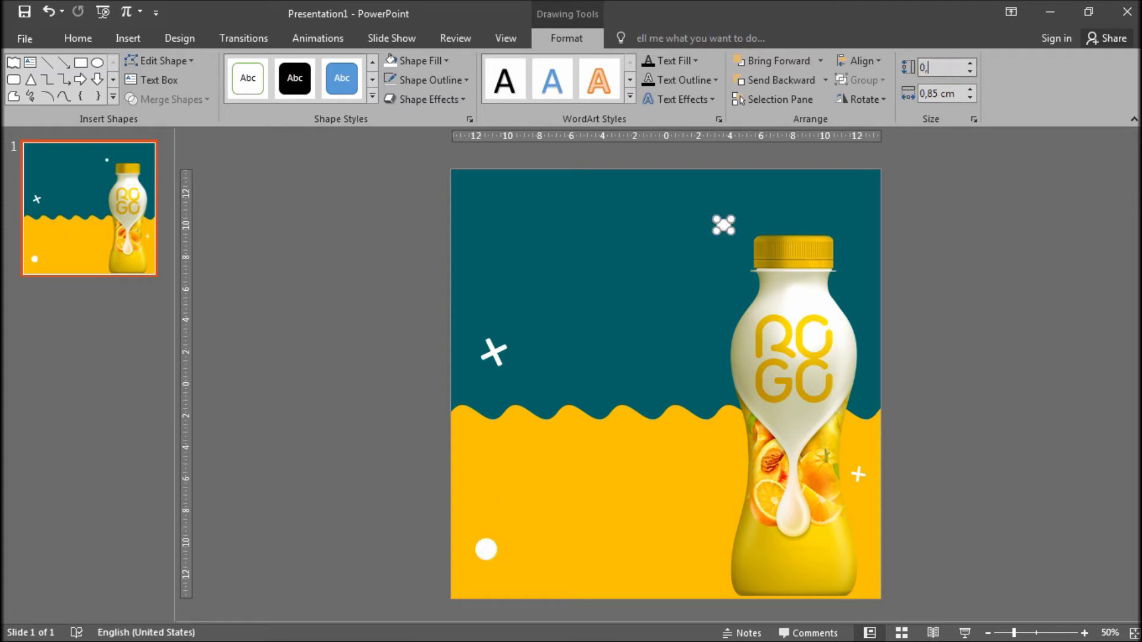
click(938, 93)
double_click(939, 93)
text(0,7)
key(Return)
click(1093, 235)
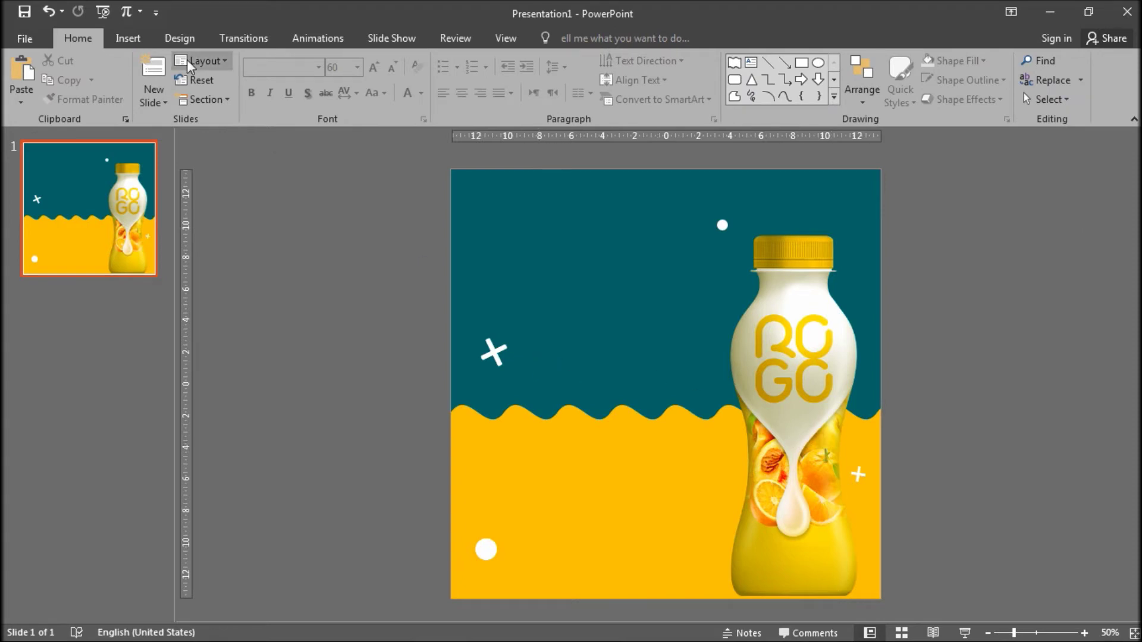
Draw a rounded rectangle about 6.67 by 1.83 cm on the yellow area left of the bottle, with fully rounded ends.
click(133, 39)
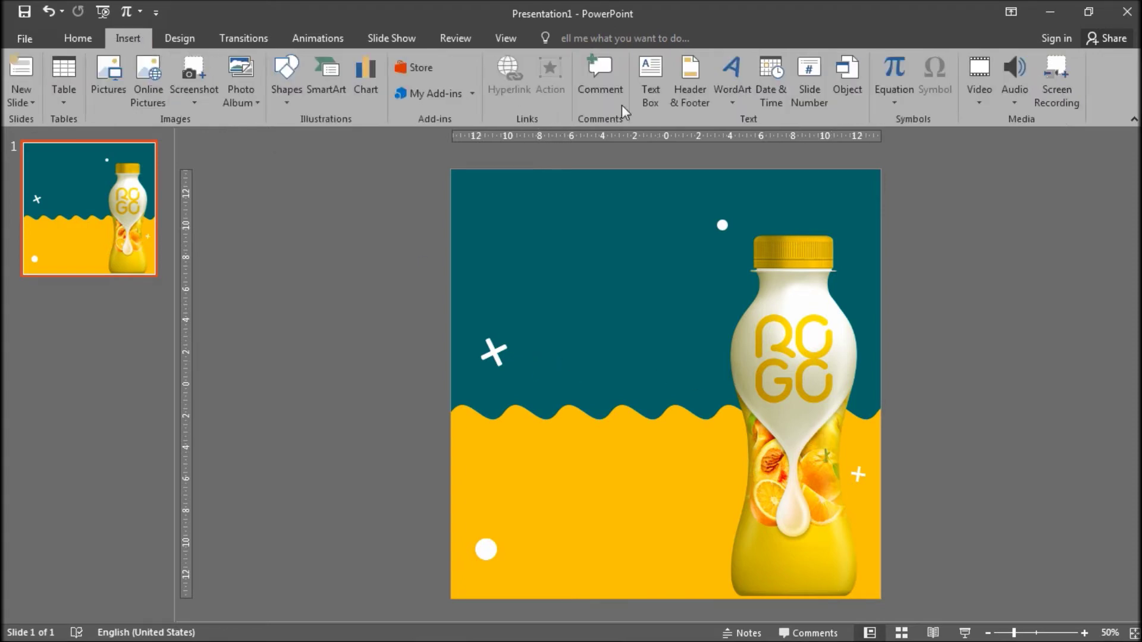
click(640, 106)
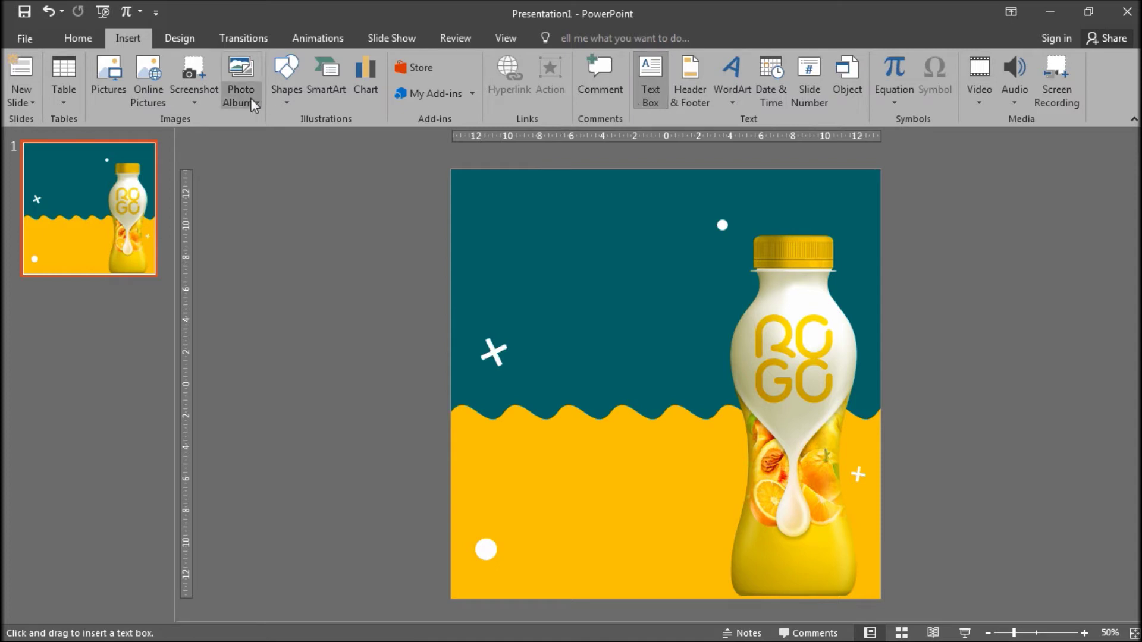
click(296, 102)
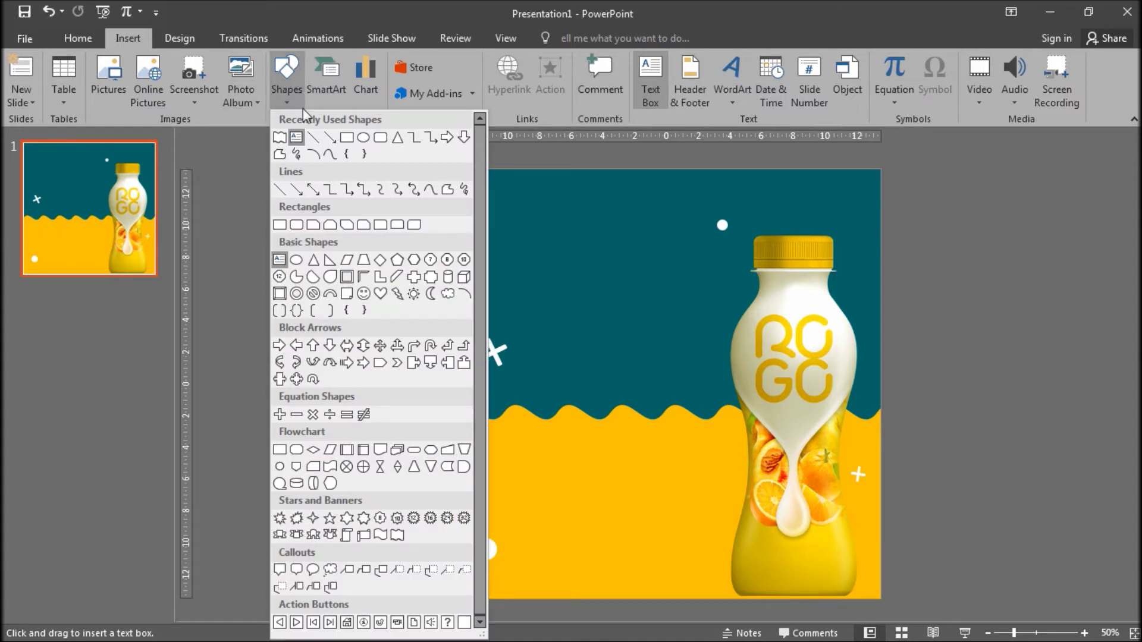
click(380, 137)
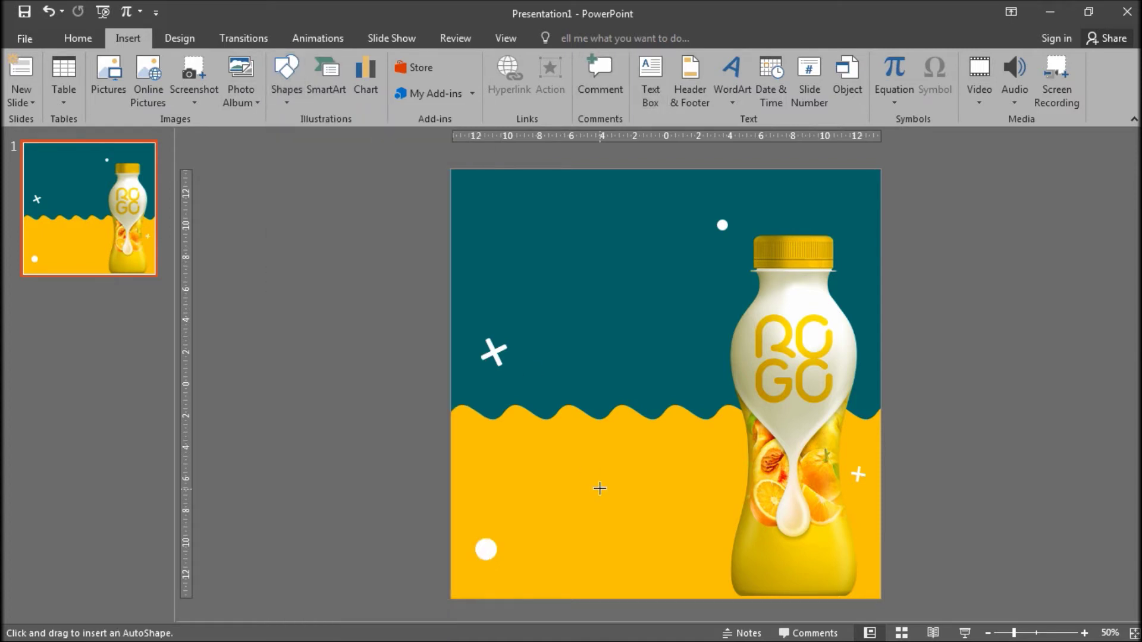
drag(582, 509, 688, 539)
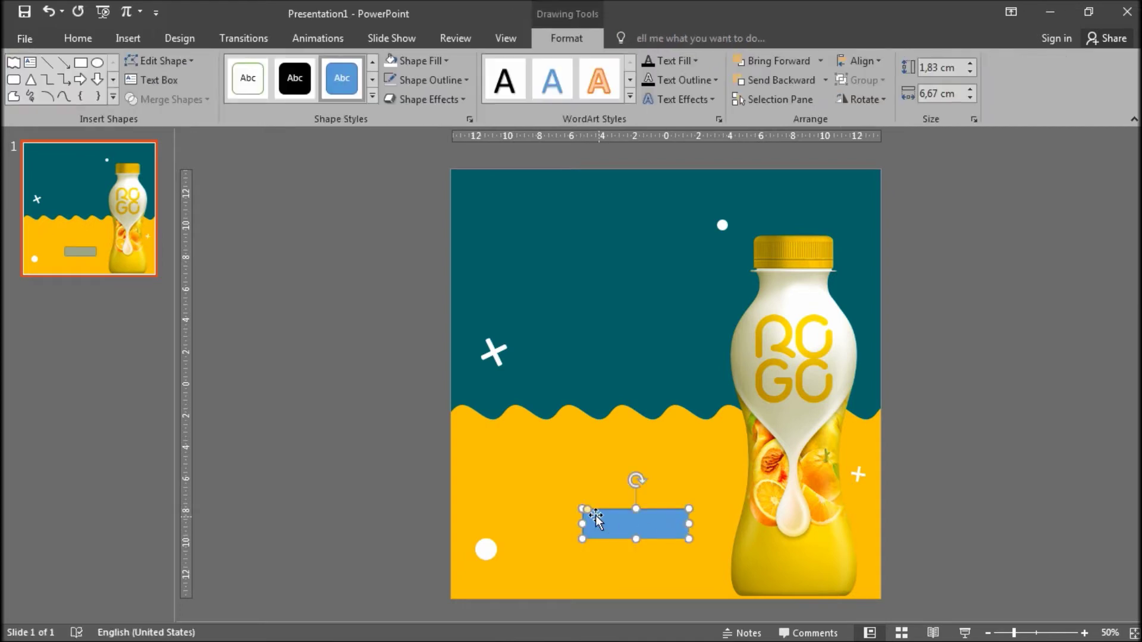
drag(586, 510, 650, 510)
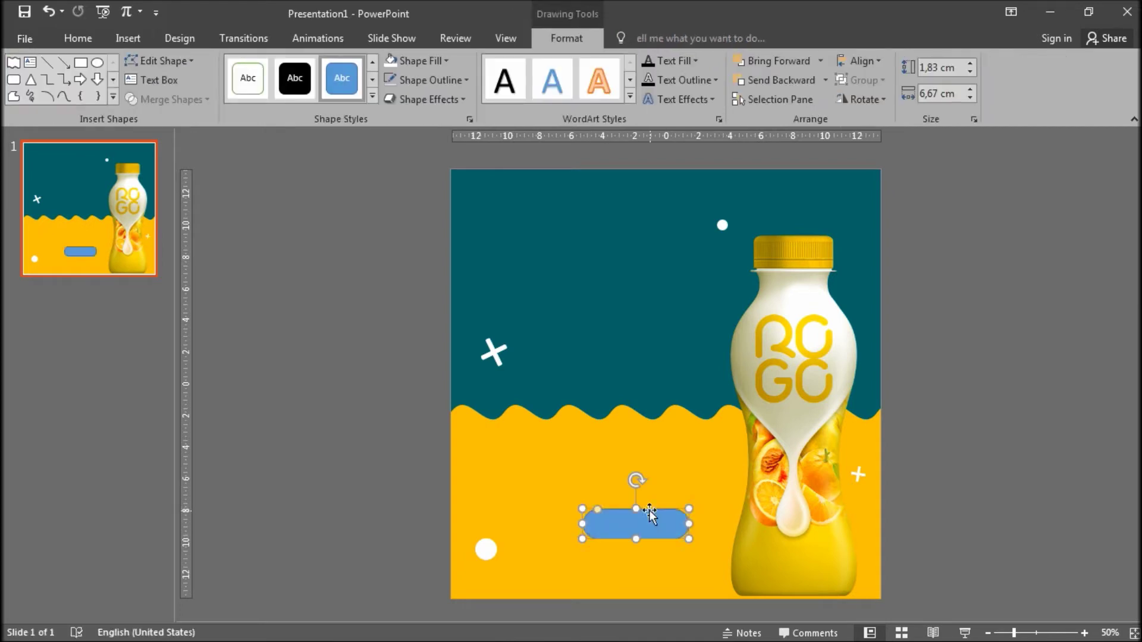
Fill the rounded rectangle with the background's dark teal and add the text "Beli sekarang!" inside it.
click(433, 66)
click(402, 226)
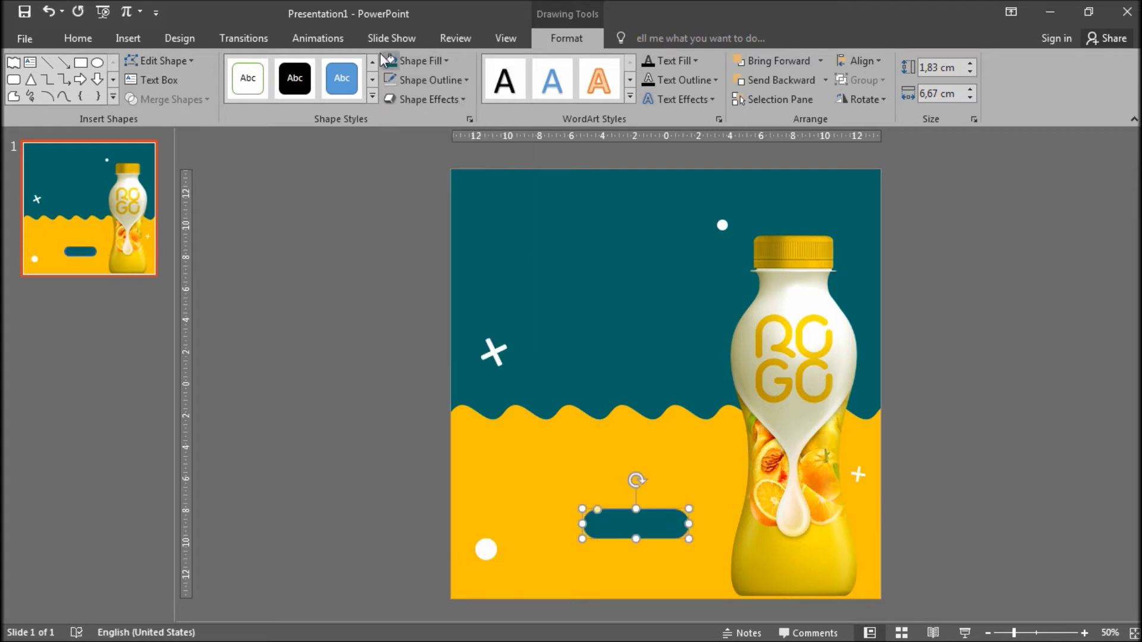
right_click(644, 521)
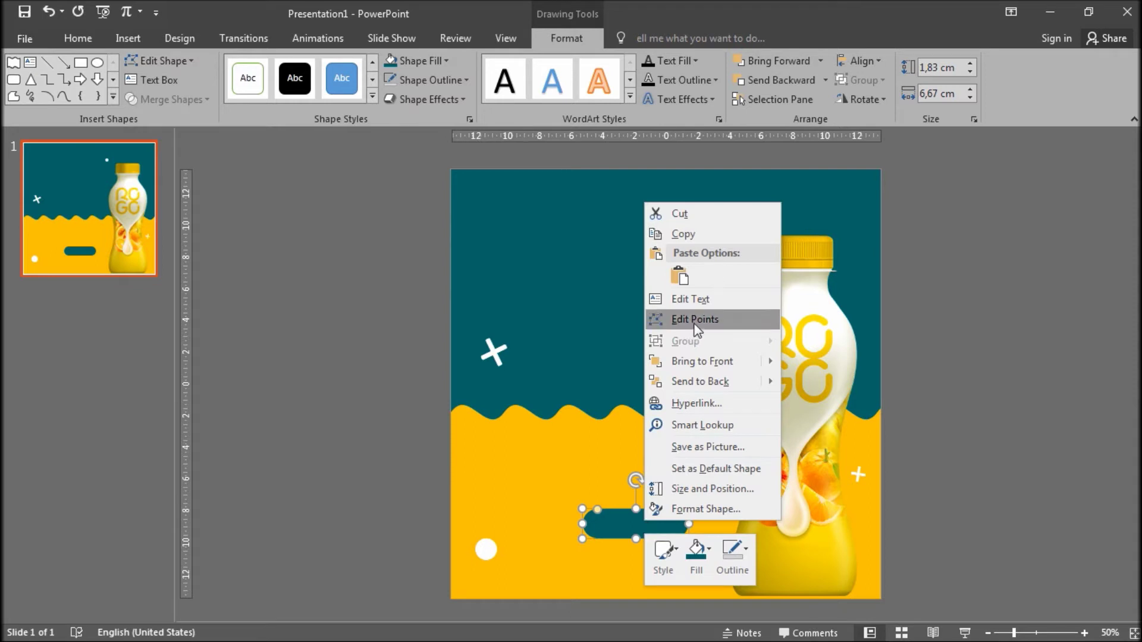
click(704, 300)
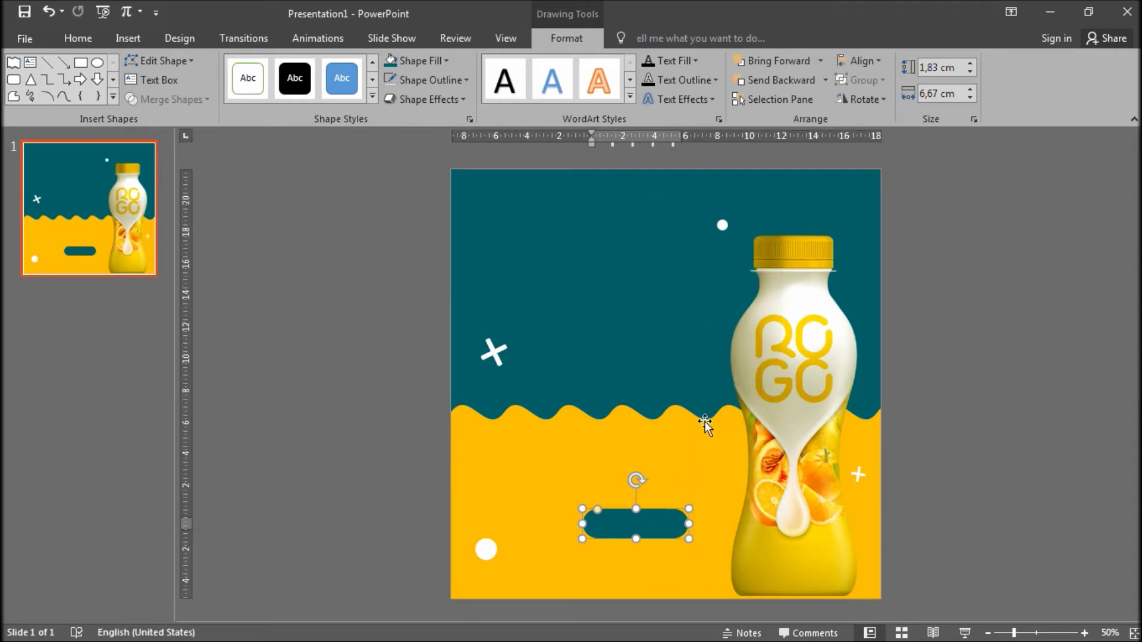
text(Beli )
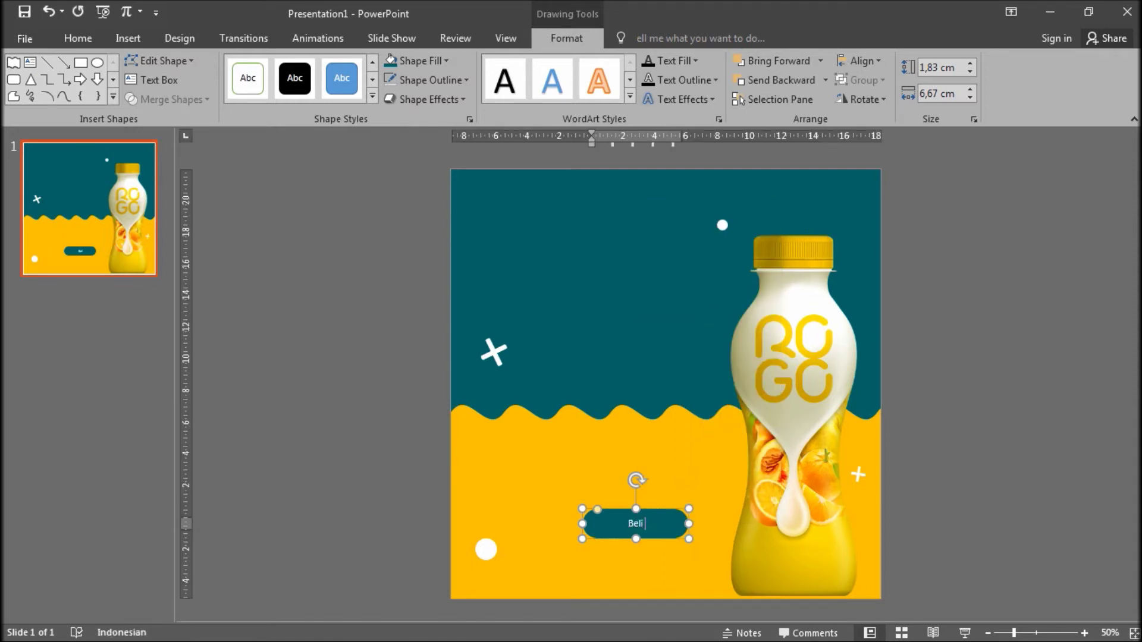
text(sekarang!)
Format the "Beli sekarang!" button text in the Roboto font at 24 pt.
key(ctrl+a)
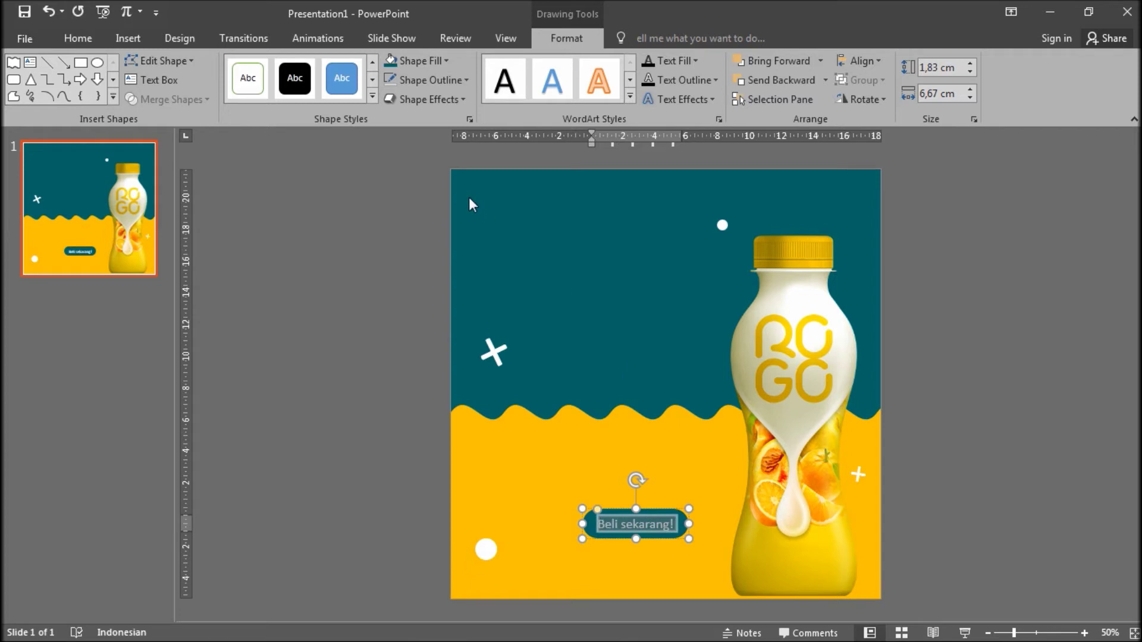
click(69, 37)
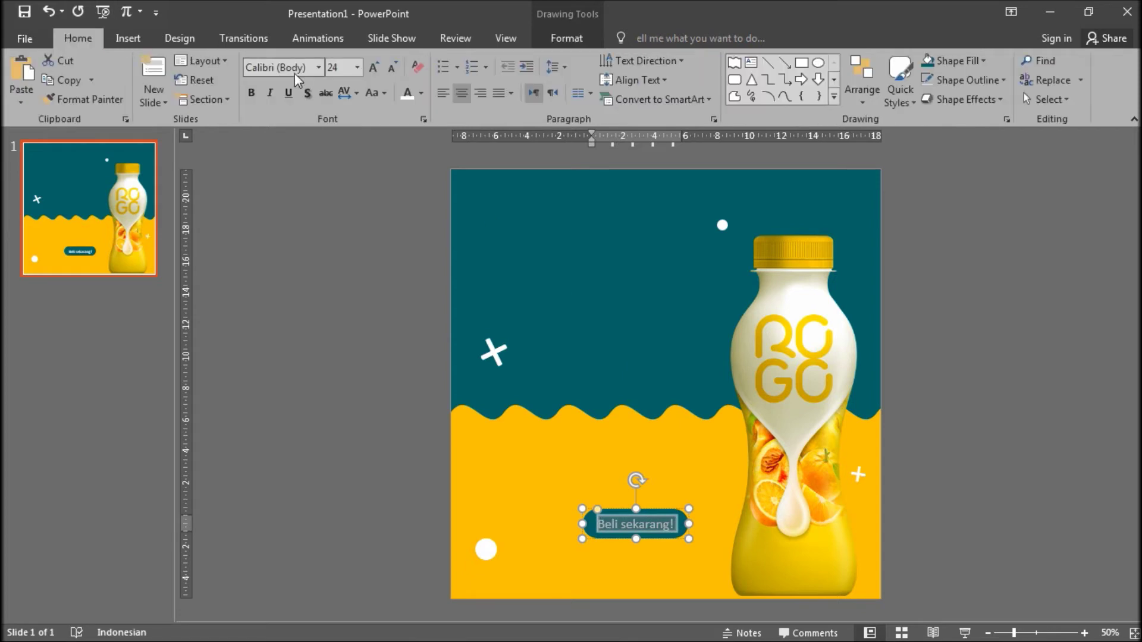
click(303, 73)
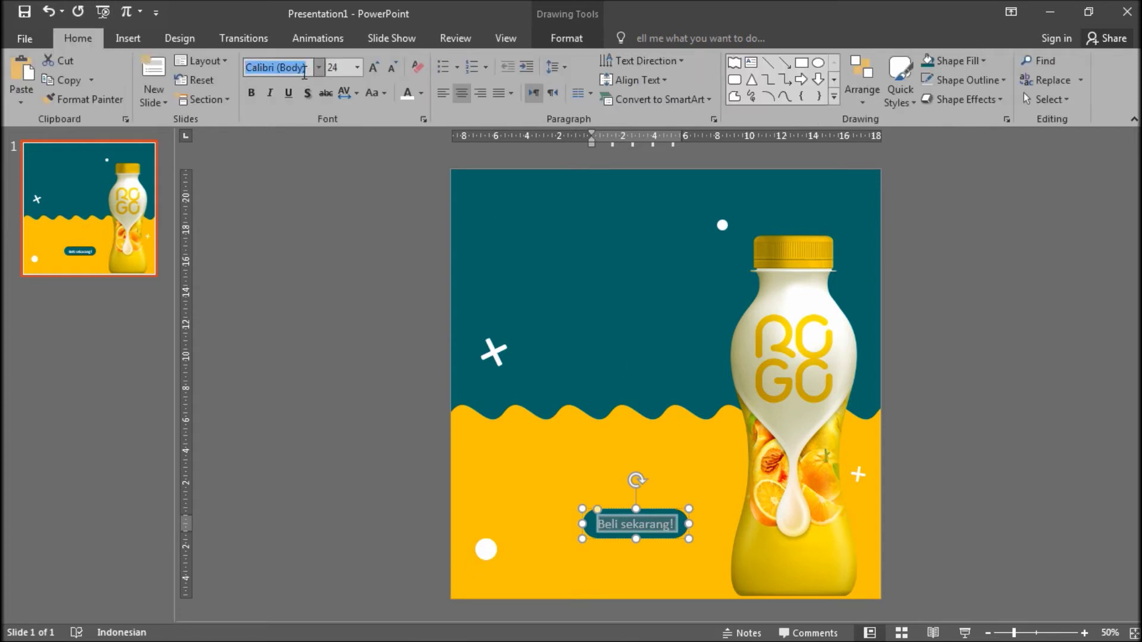
text(Roboto)
key(Return)
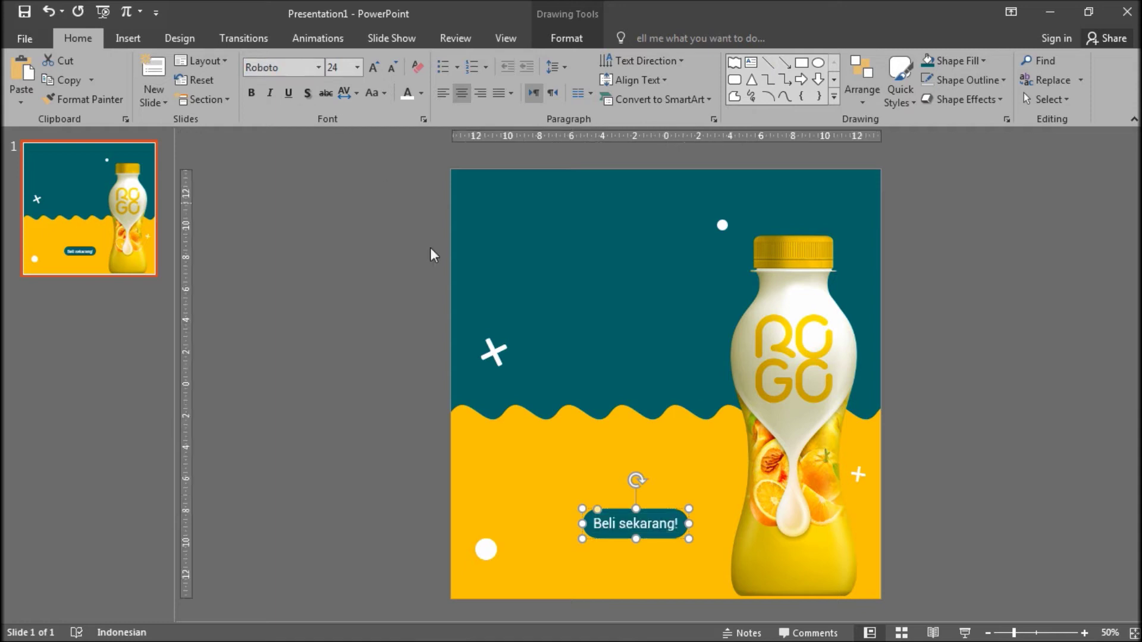
Centre the "Beli sekarang!" button horizontally on the slide and move it down near the slide's lower edge.
click(579, 40)
click(862, 61)
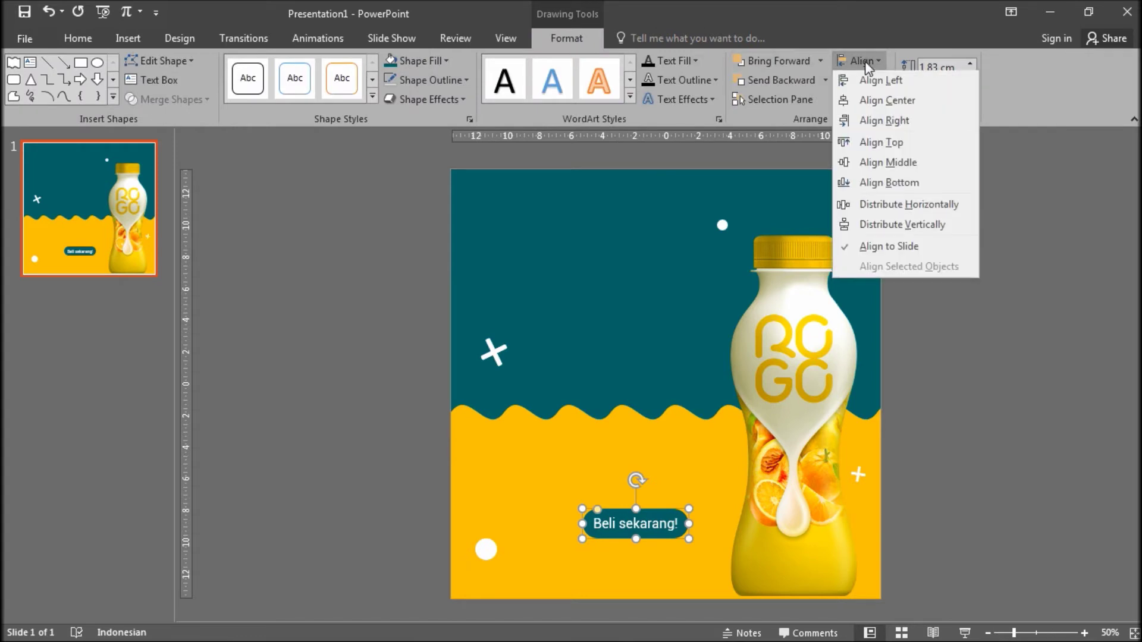
click(878, 106)
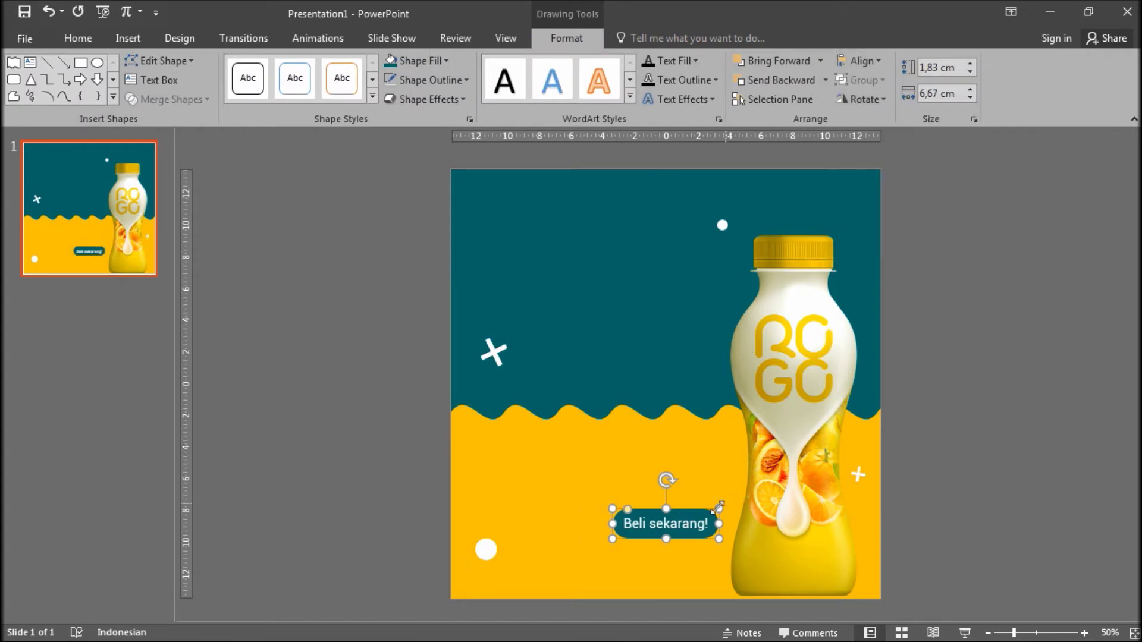
drag(701, 510, 702, 564)
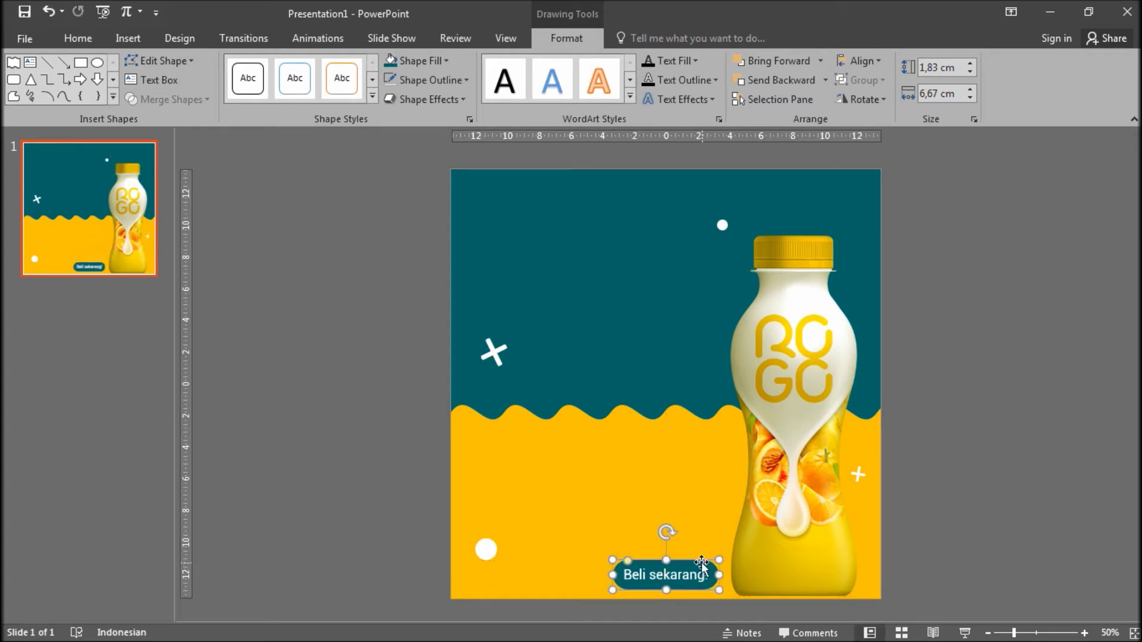
key(Escape)
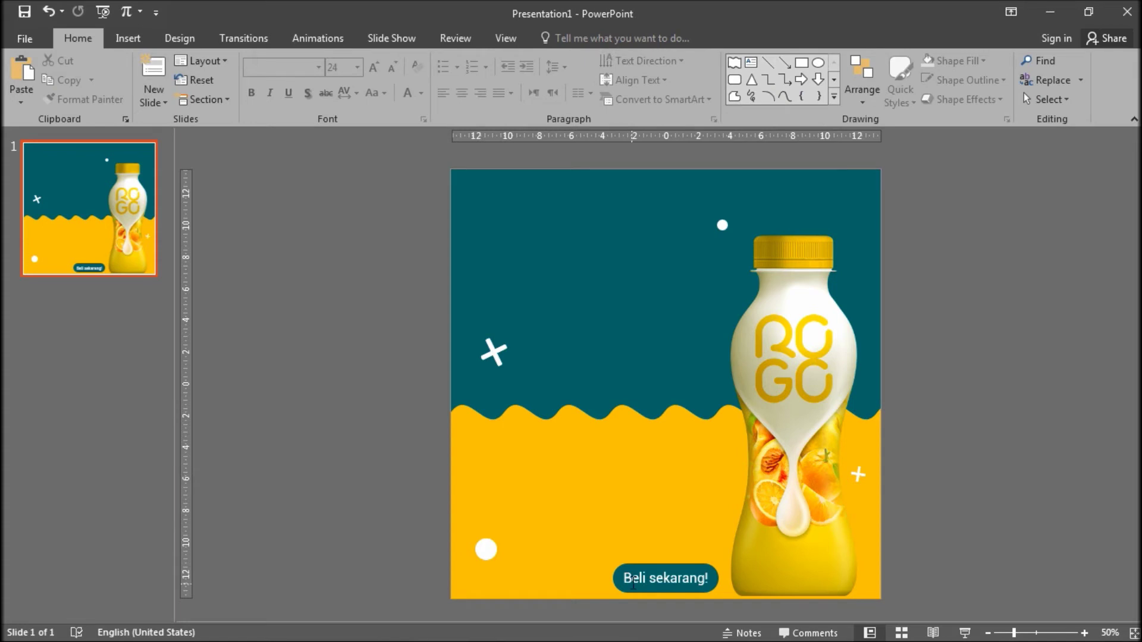
Make the word "Beli" in the button text bold.
drag(646, 581, 568, 586)
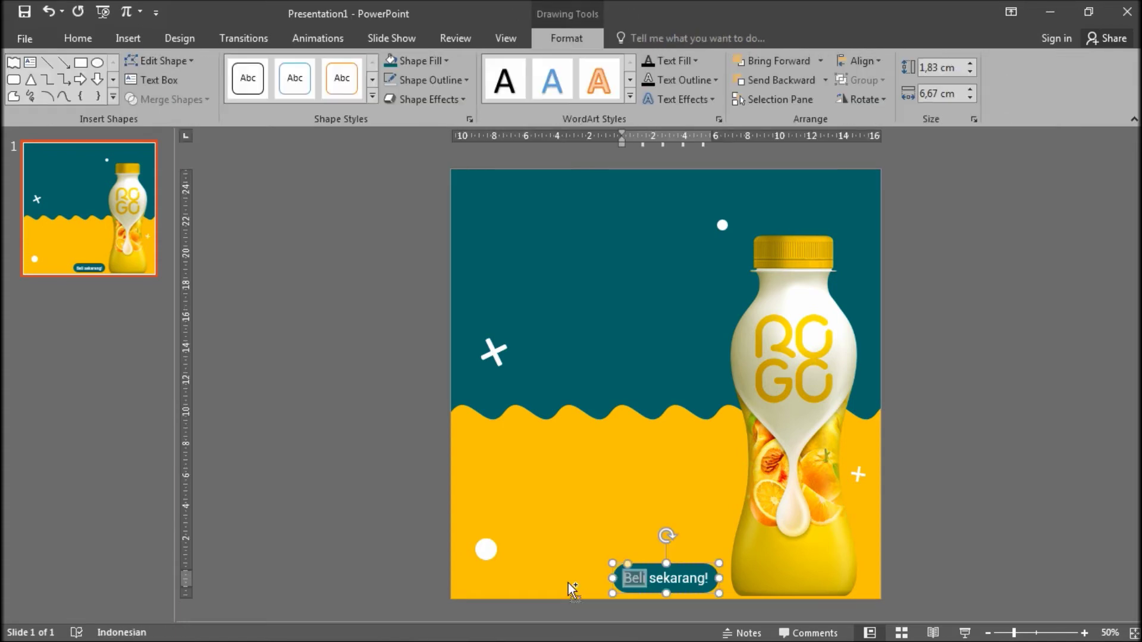
click(615, 491)
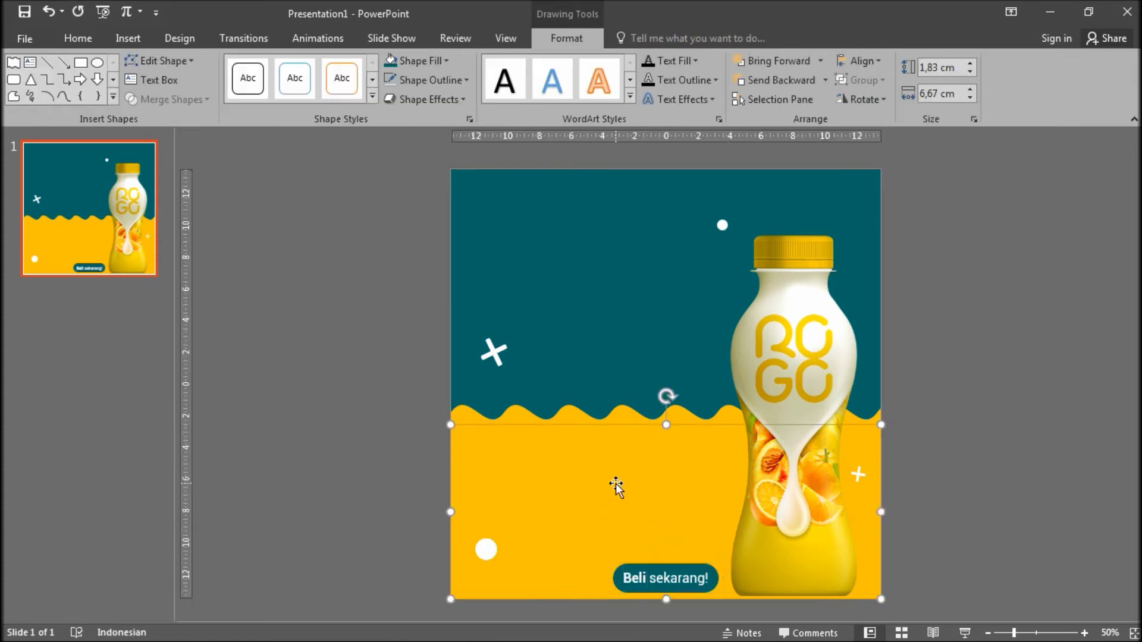
click(943, 461)
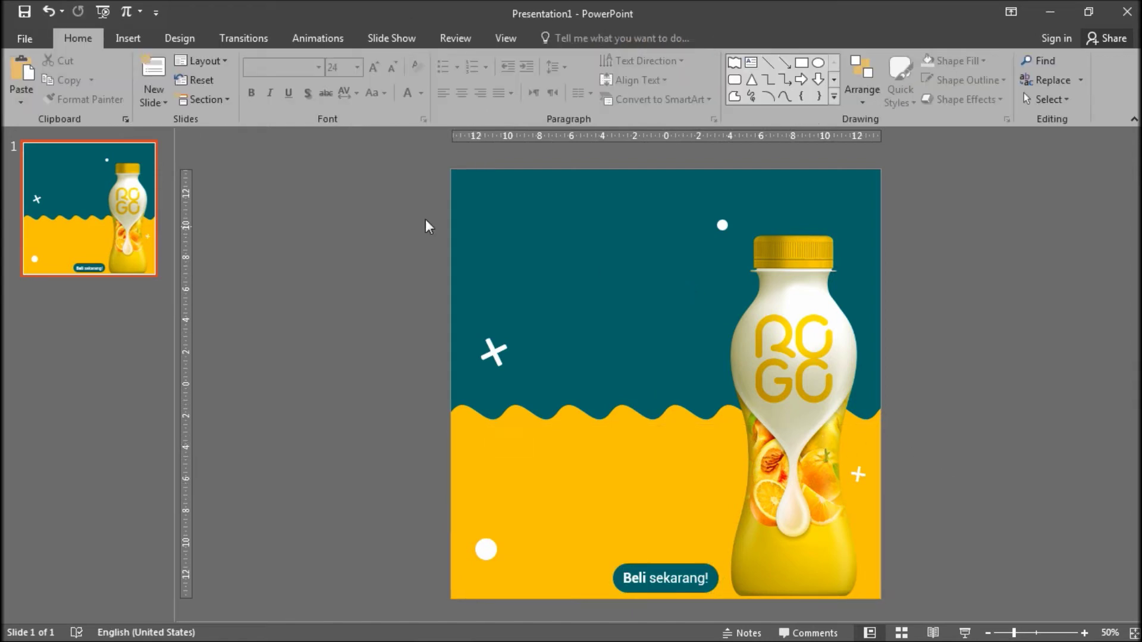
Add a text box reading "Minuman sehat" on the teal area left of the bottle cap.
click(122, 39)
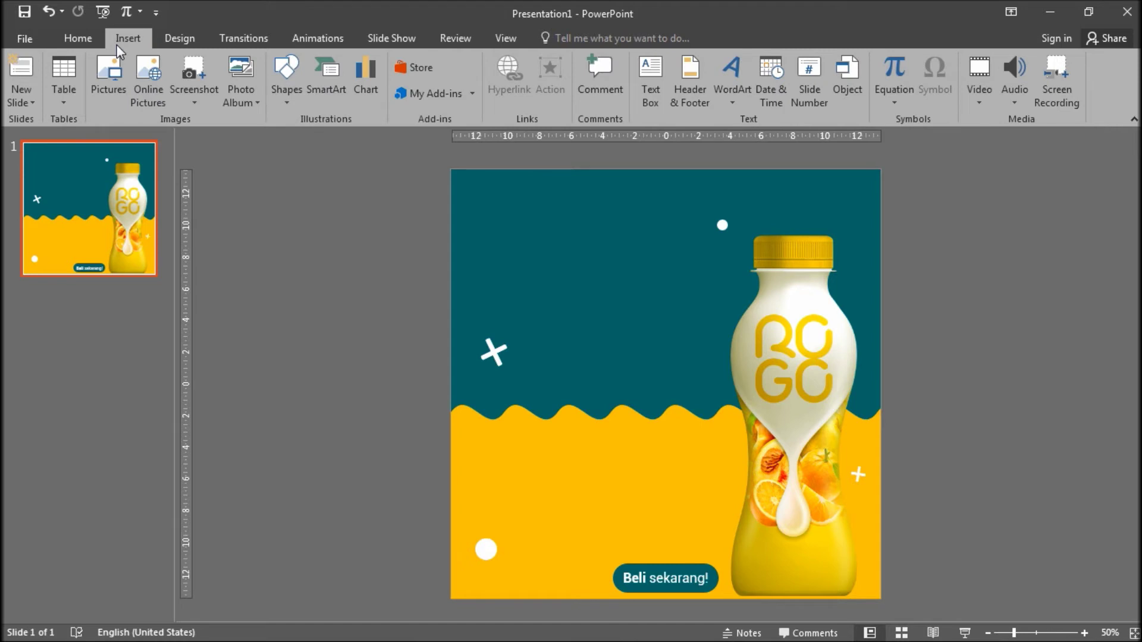
click(651, 83)
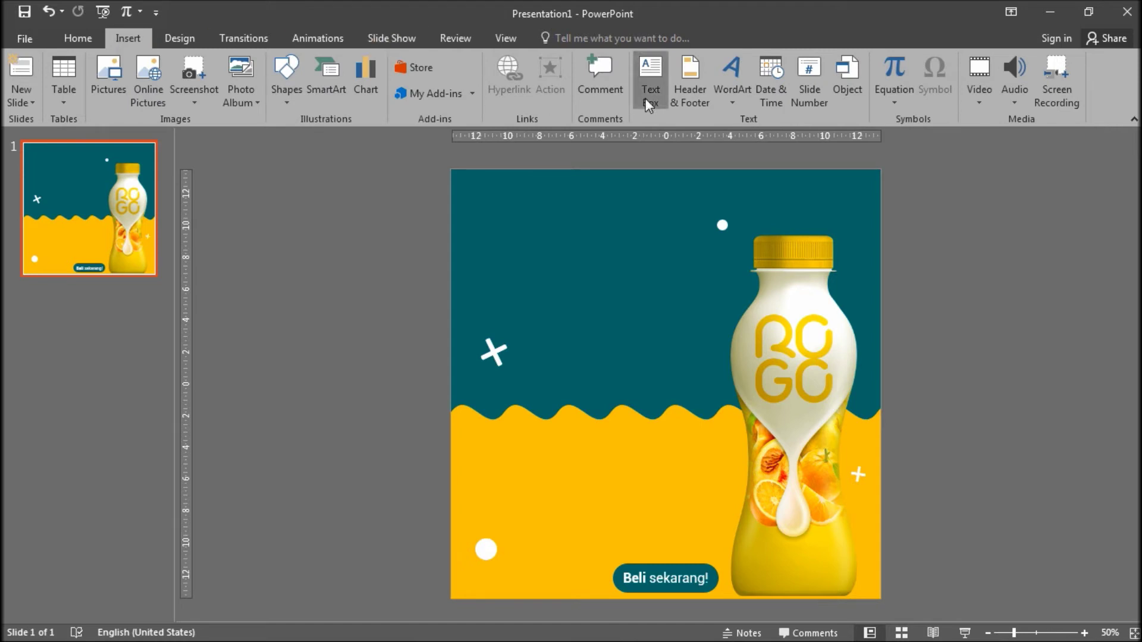
drag(527, 246, 665, 280)
text(Minuman sehat)
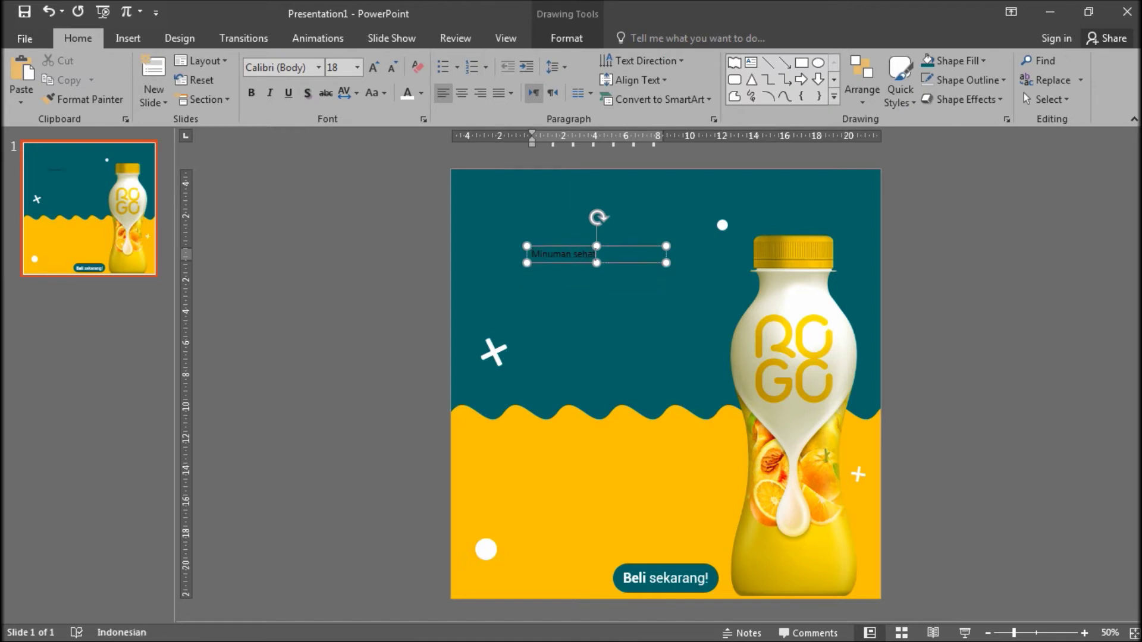
Enlarge the "Minuman sehat" text to 32 pt.
key(ctrl+a)
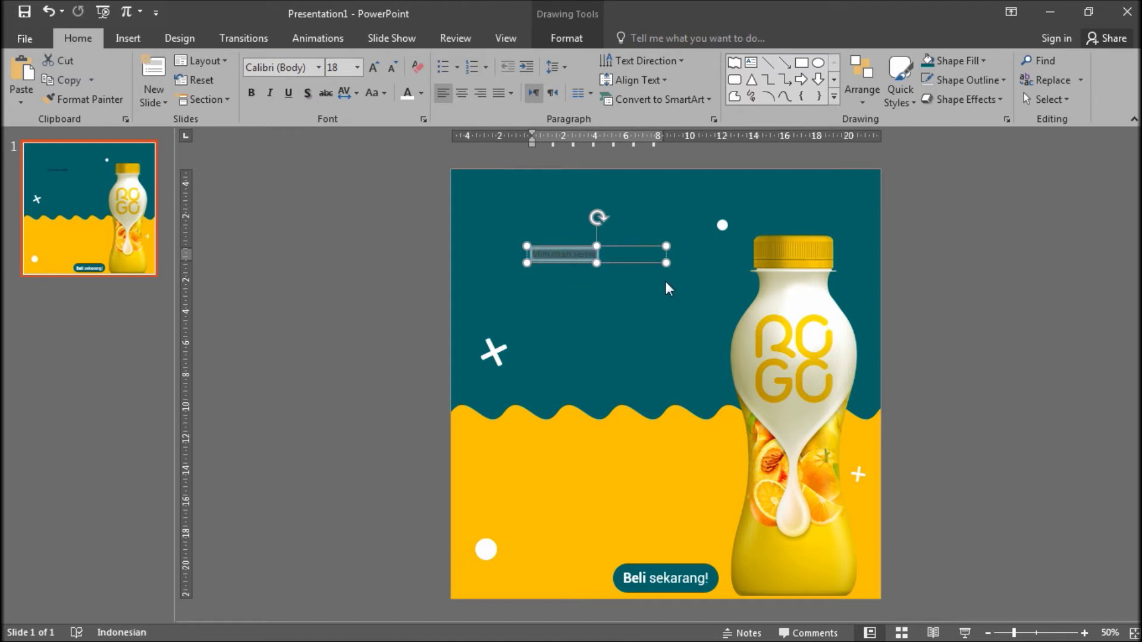
key(ctrl+shift+period)
key(ctrl+shift+period)
key(ctrl+shift+period)
key(ctrl+shift+period)
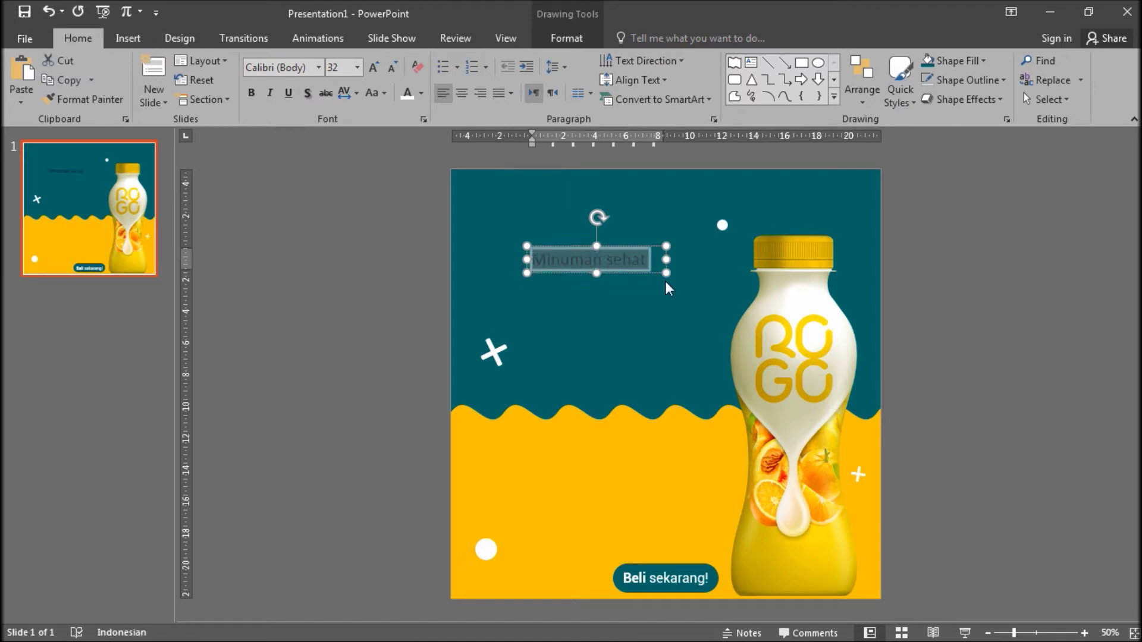
Try the Nue Gothic Round and Chanticleer Roman NF fonts on the "Minuman sehat" text.
click(284, 65)
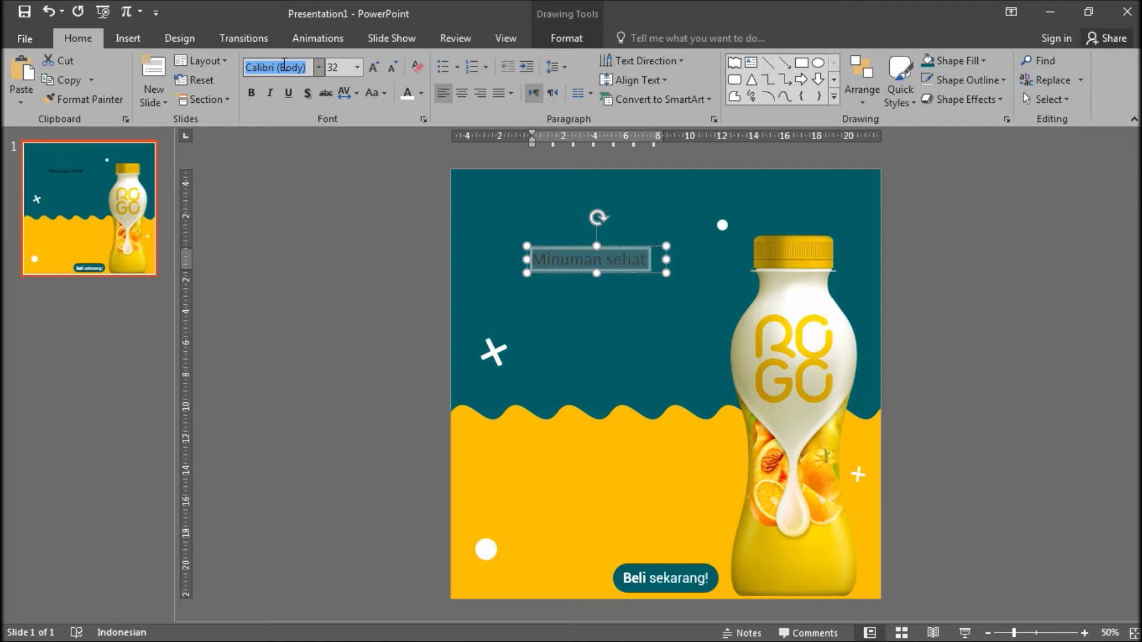
text(Nue Gothic Rou)
key(Return)
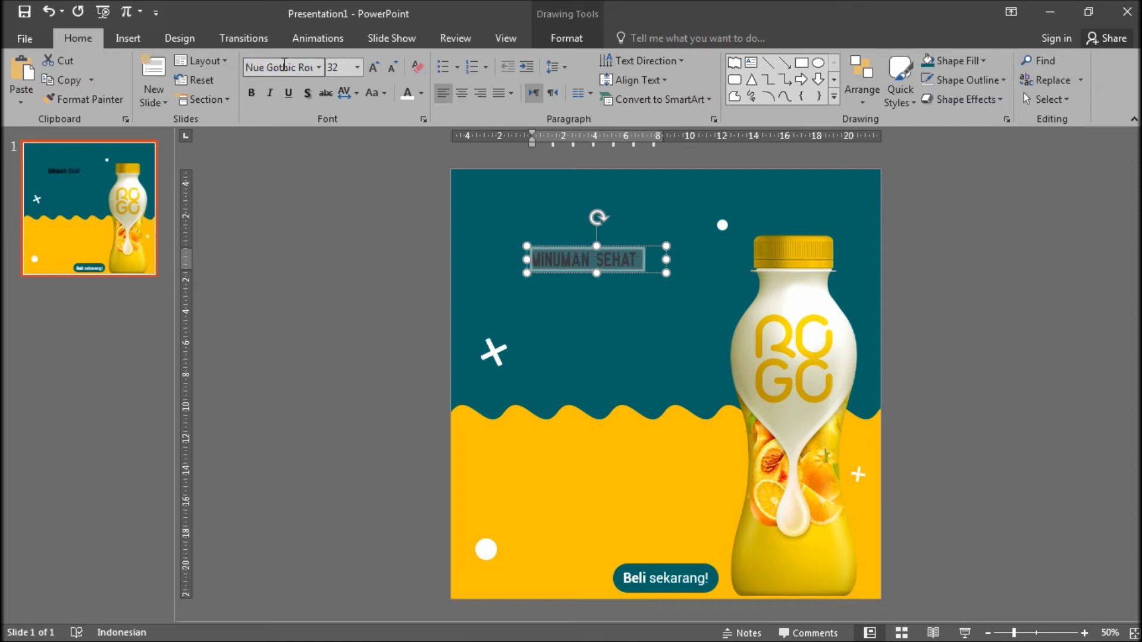
click(283, 66)
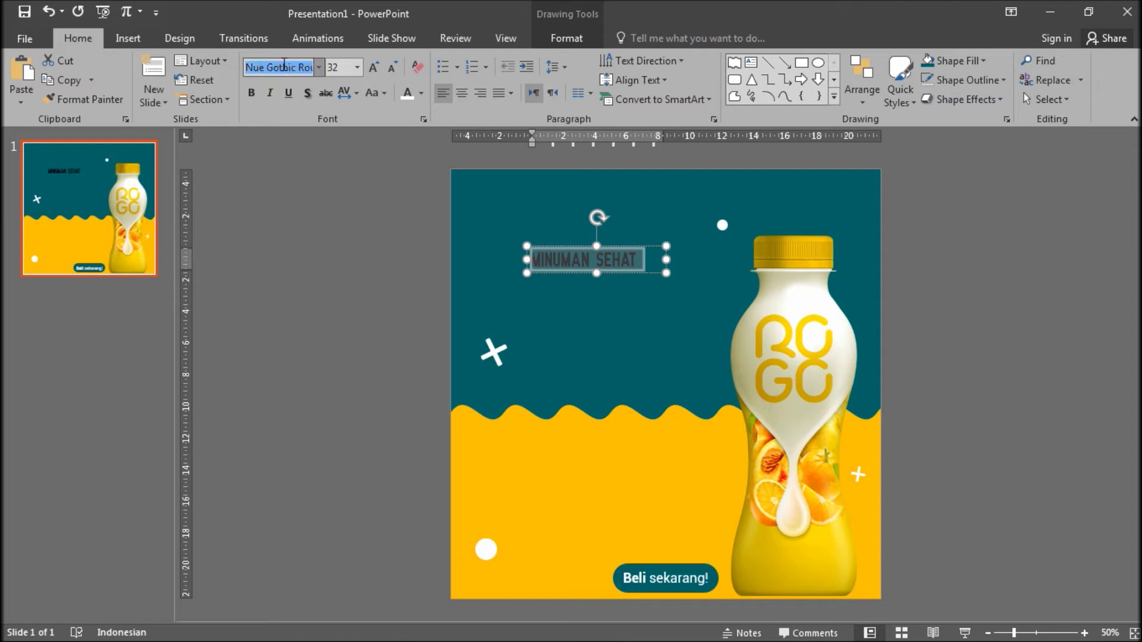
text(Chanticleer Ro)
key(Return)
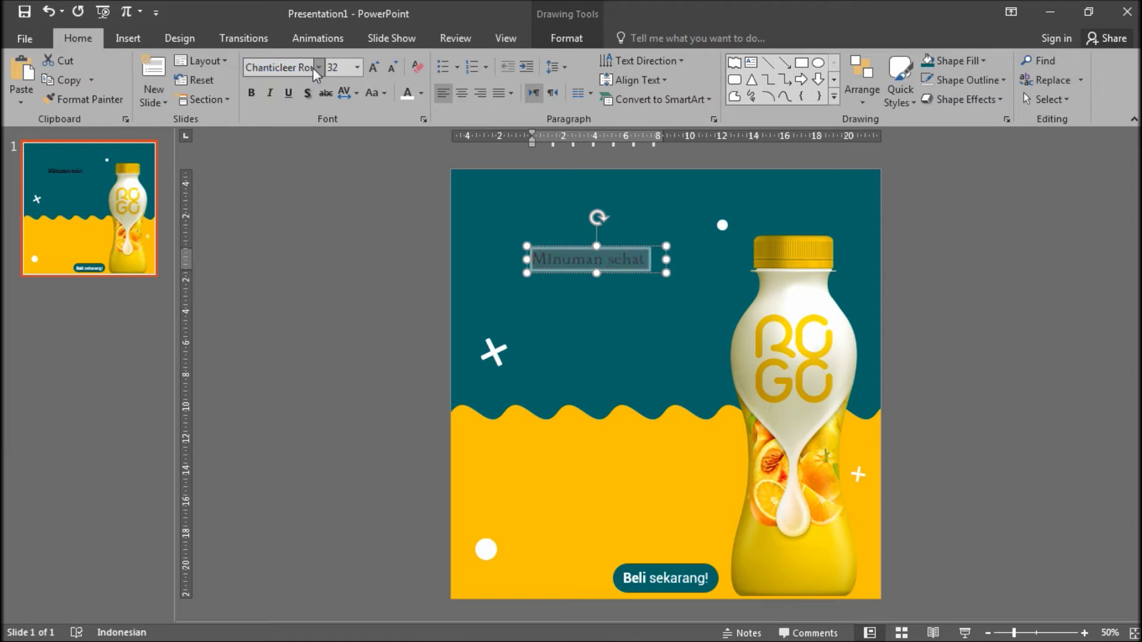
Set the font of "Minuman sehat" to FabfeltScript Bold.
click(317, 69)
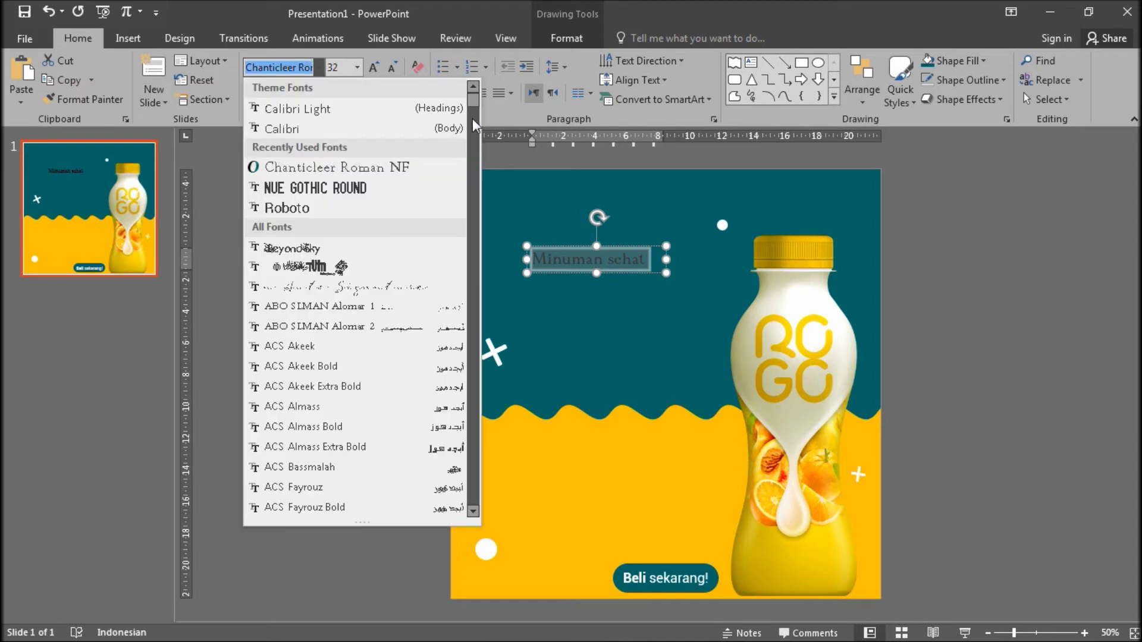
scroll(474, 137, down, 10)
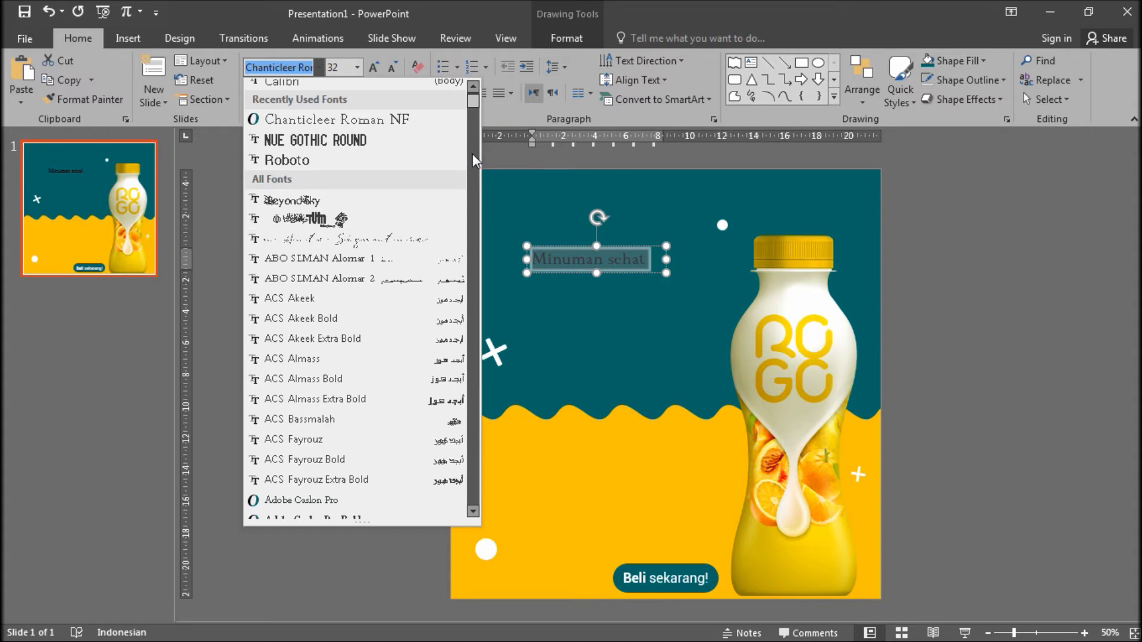
scroll(473, 196, down, 15)
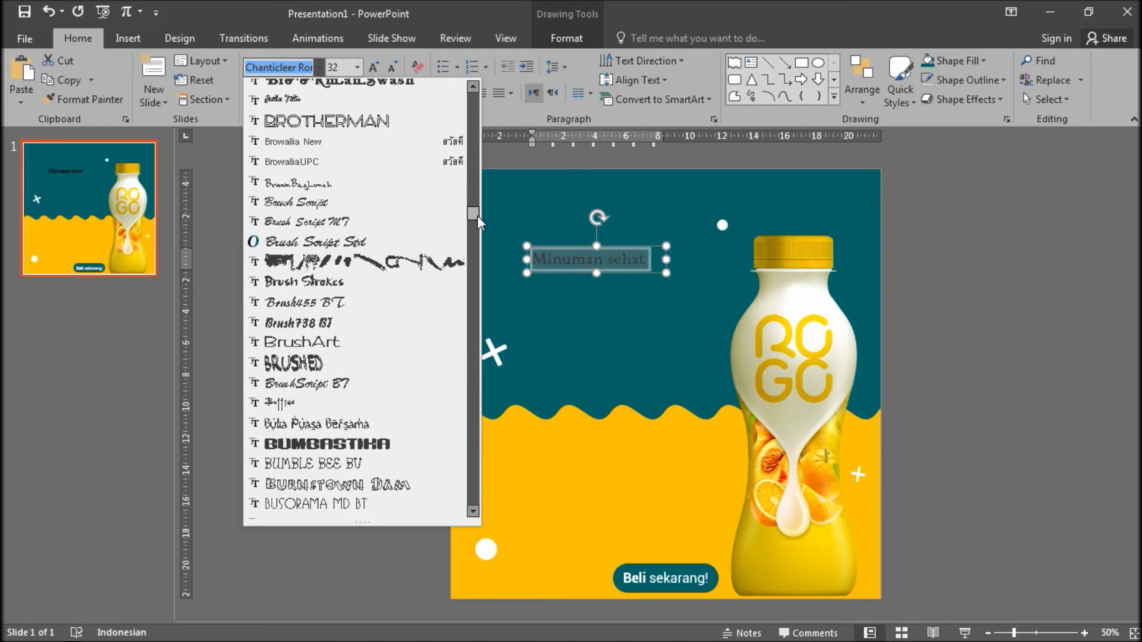
scroll(476, 211, down, 15)
drag(474, 262, 474, 271)
drag(473, 276, 470, 315)
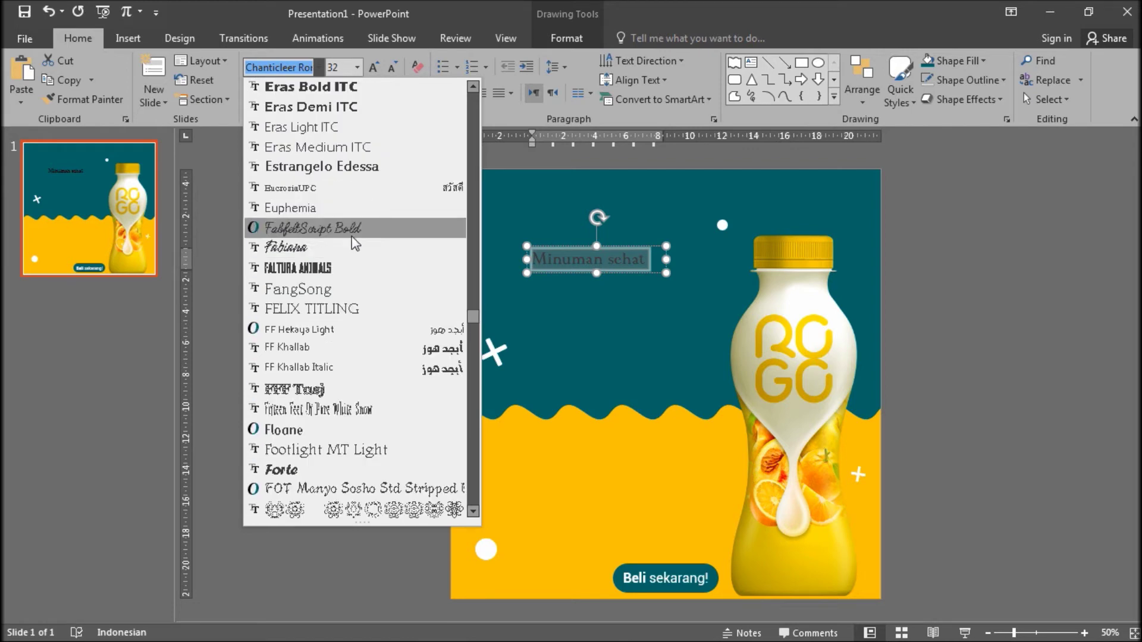
click(351, 235)
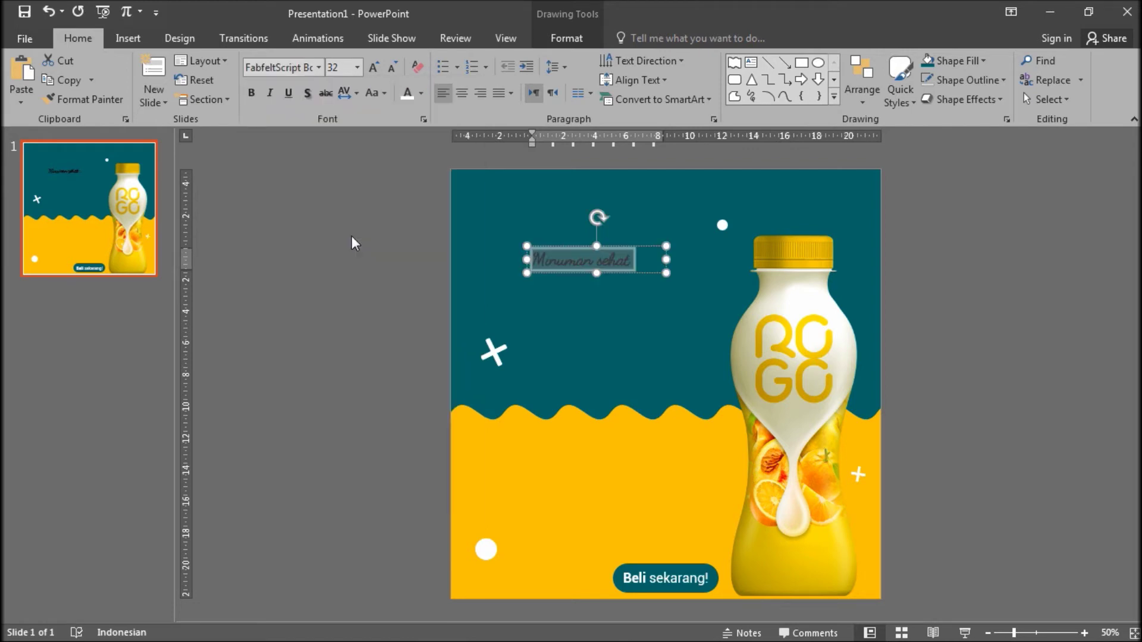
Colour the "Minuman sehat" text white and enlarge it to 54 pt.
click(407, 98)
key(ctrl+shift+period)
key(ctrl+shift+period)
key(ctrl+shift+period)
key(ctrl+shift+period)
key(ctrl+shift+period)
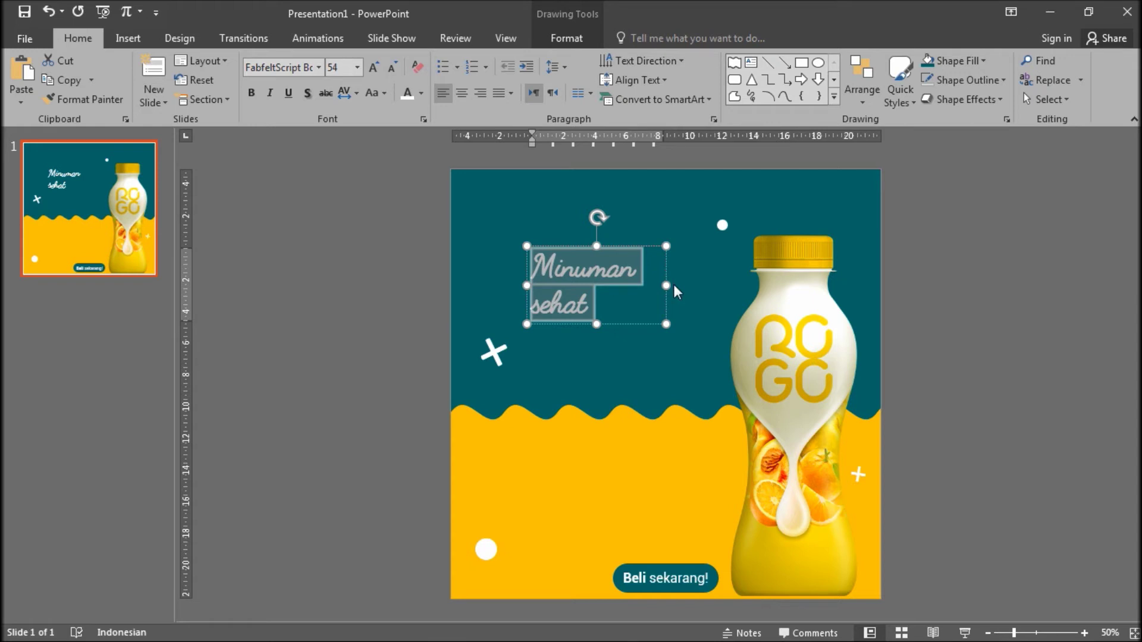
Widen the "Minuman sehat" text box so the text fits on one line, and move it lower toward the bottle.
drag(666, 285, 730, 285)
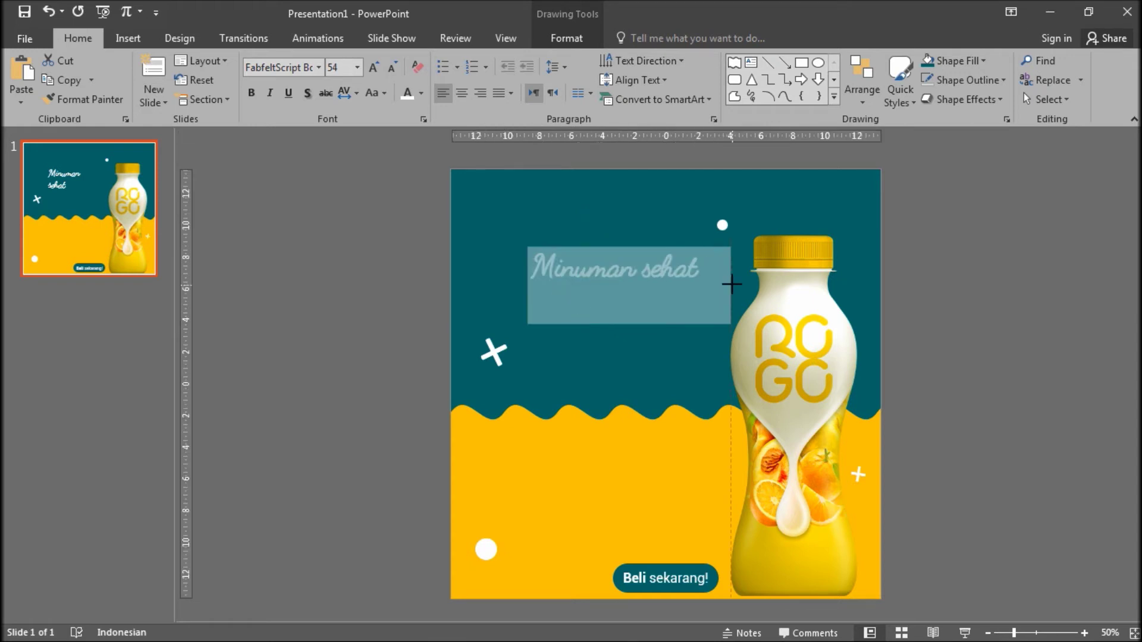
drag(703, 249, 727, 295)
Enlarge "Minuman sehat" to 66 pt and extend its text box leftward to keep it on one line.
click(711, 316)
key(ctrl+a)
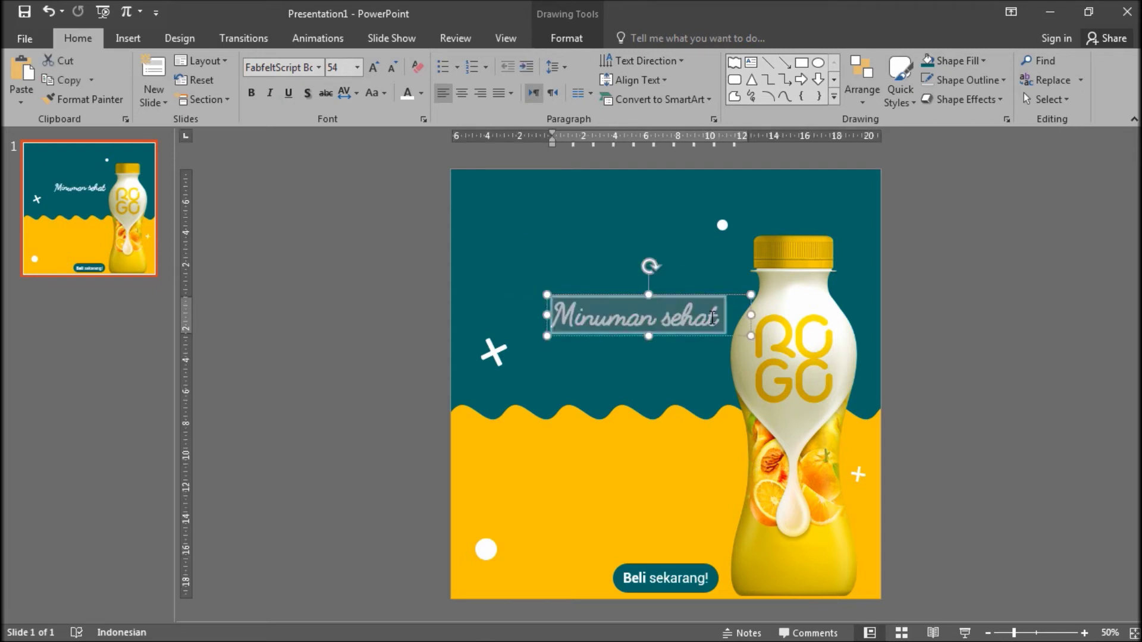
key(ctrl+shift+period)
key(ctrl+shift+period)
drag(547, 341, 504, 341)
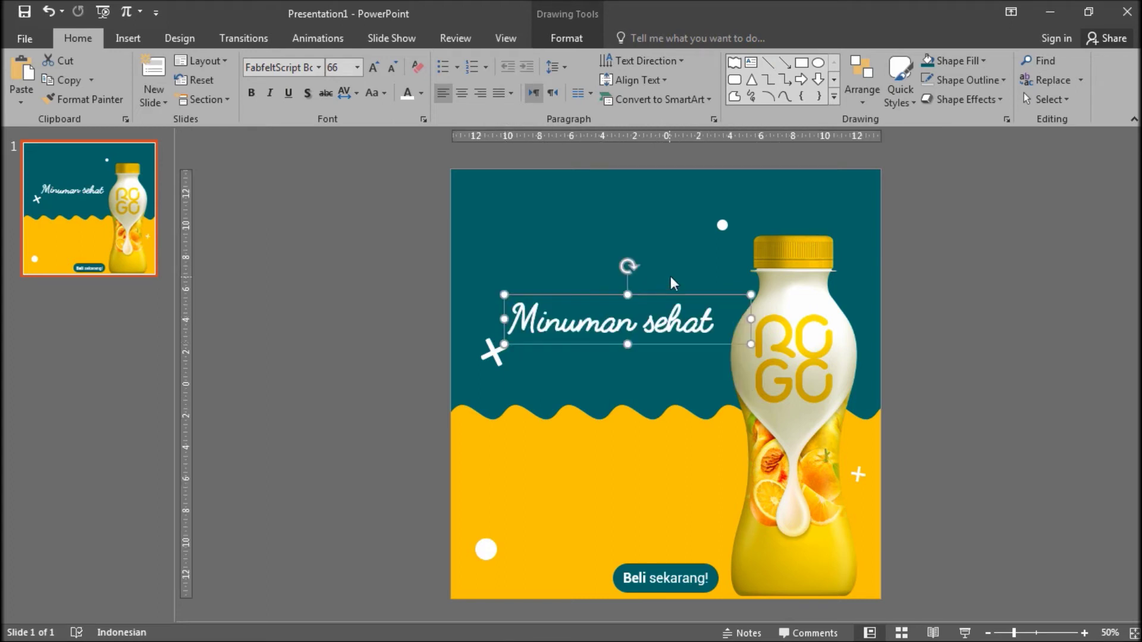
Reduce "Minuman sehat" to 54 pt and move it down beside the bottle, right of the white plus sign.
drag(679, 291, 691, 297)
key(ctrl+shift+comma)
key(ctrl+shift+comma)
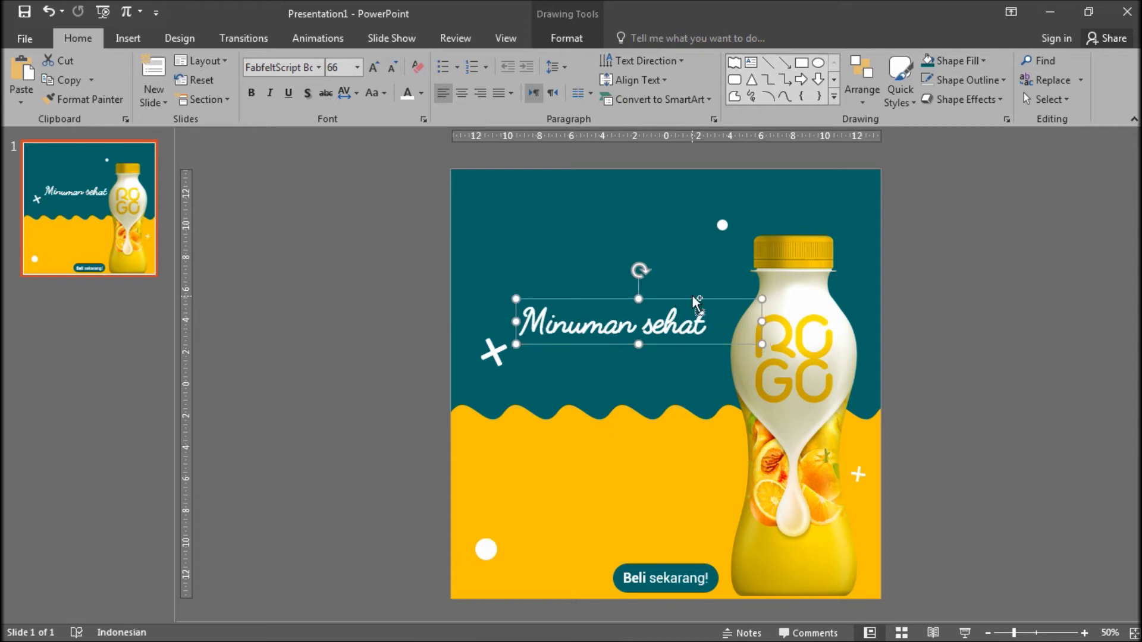
drag(691, 297, 728, 310)
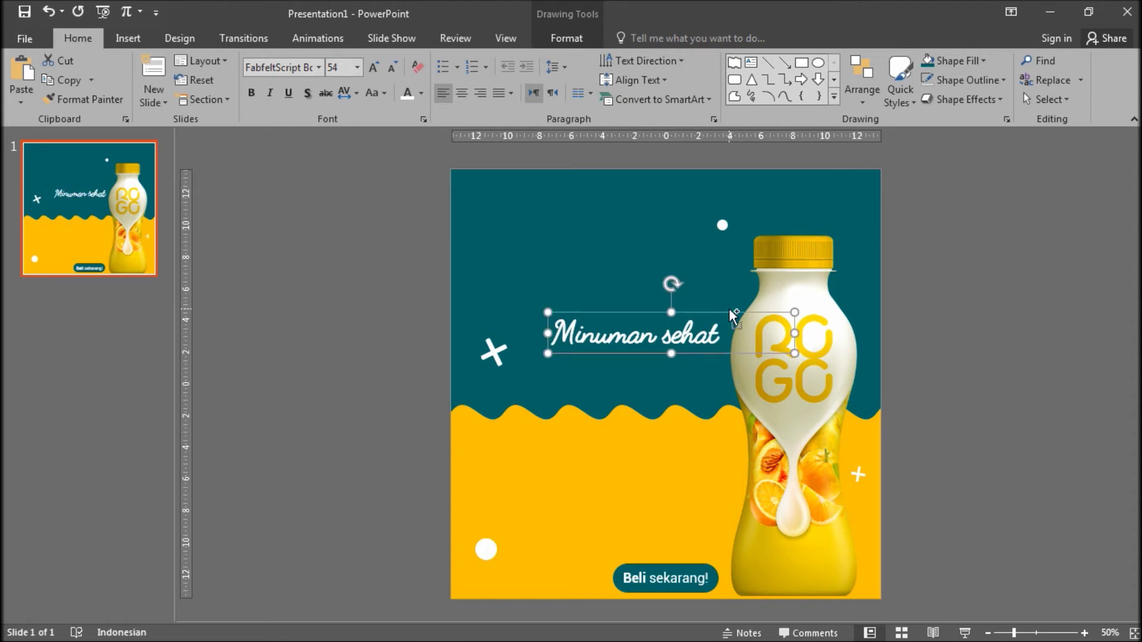
Duplicate the "Minuman sehat" text box directly beneath the original and change the copy's text to "menyegarkan".
key(ctrl+d)
drag(728, 316, 719, 337)
triple_click(672, 362)
text(men)
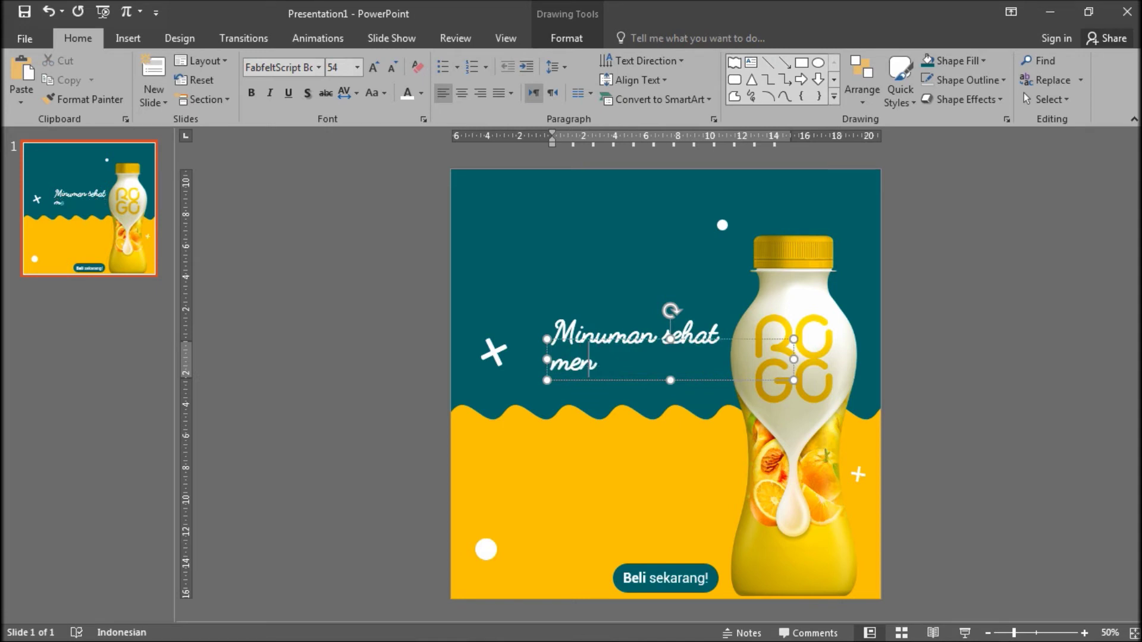
text(yegarkan)
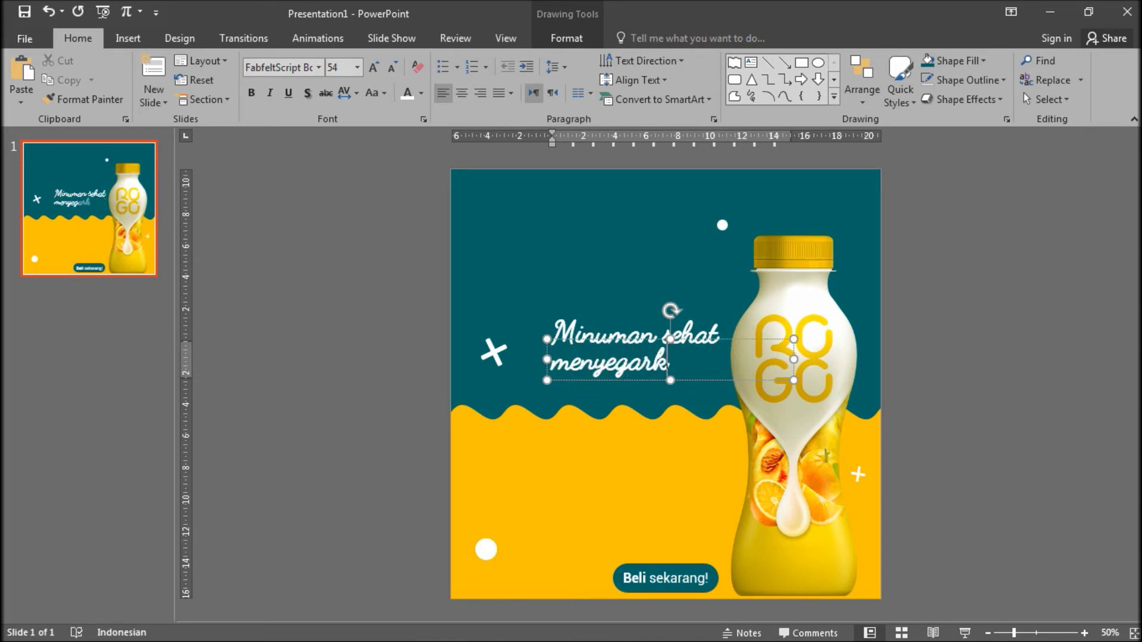
Set the font of "menyegarkan" to Futura Md BT.
double_click(672, 361)
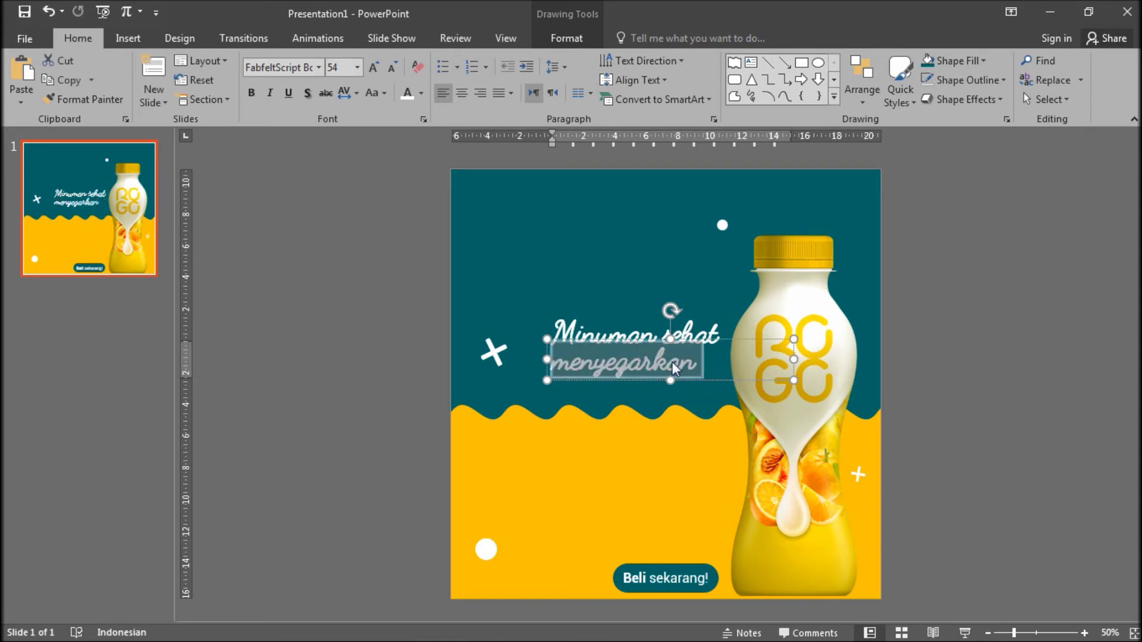
click(317, 68)
drag(473, 104, 476, 302)
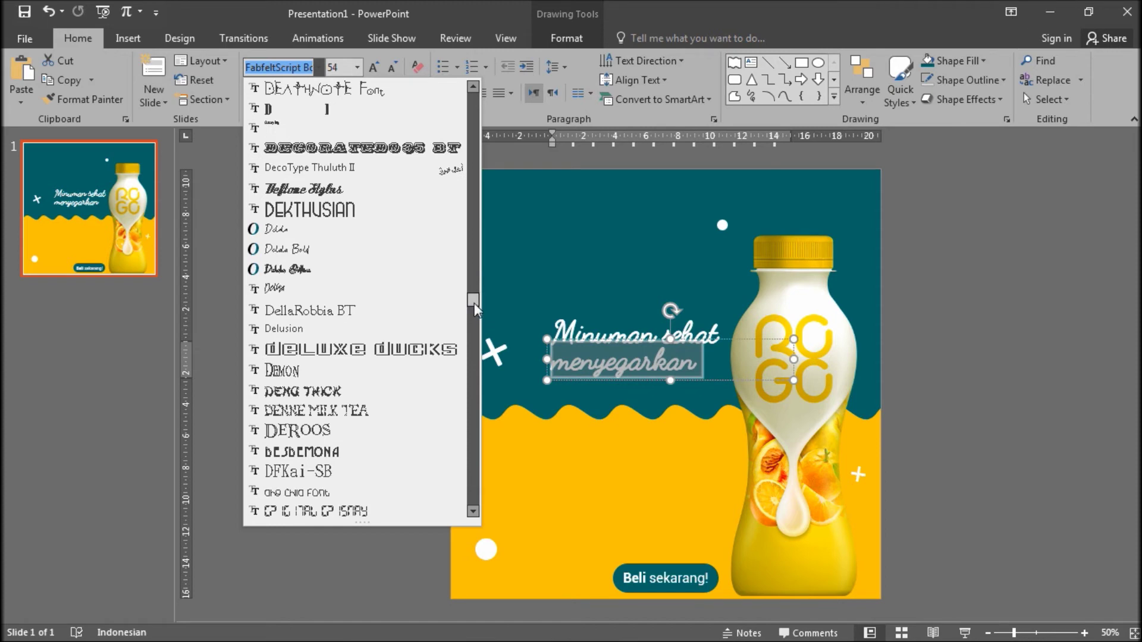
drag(473, 303, 476, 357)
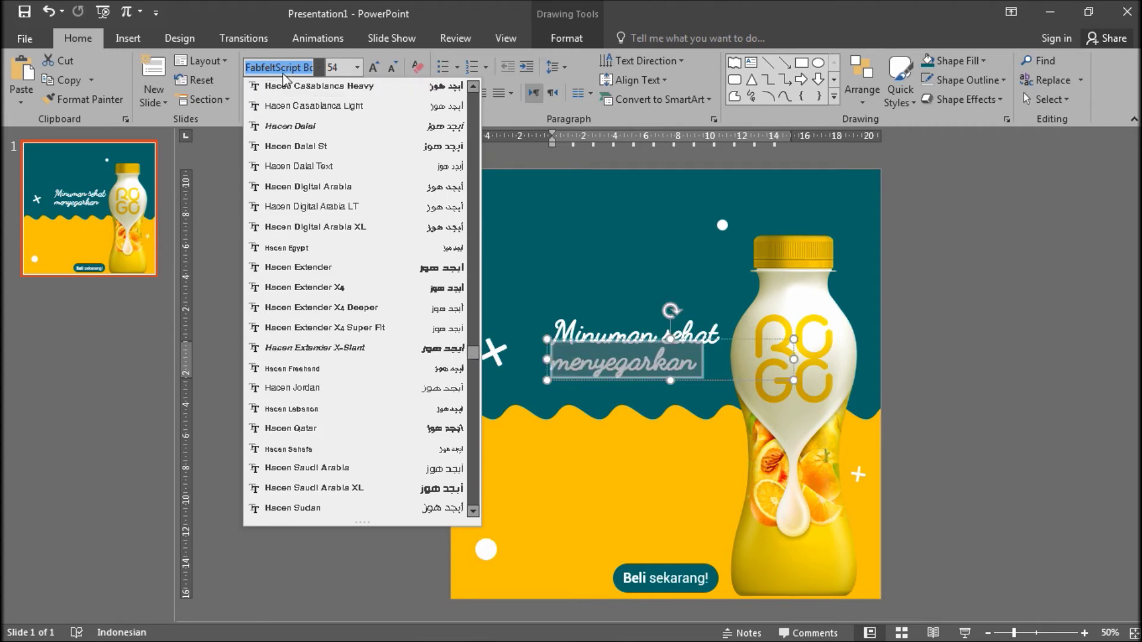
text(Futura Md BT)
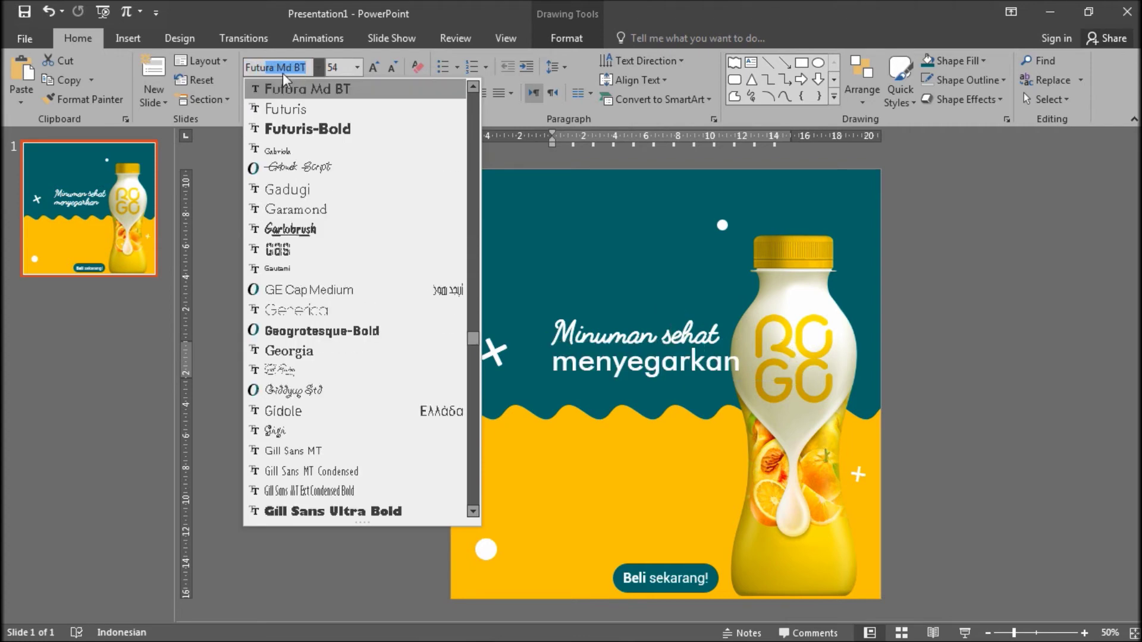
key(Return)
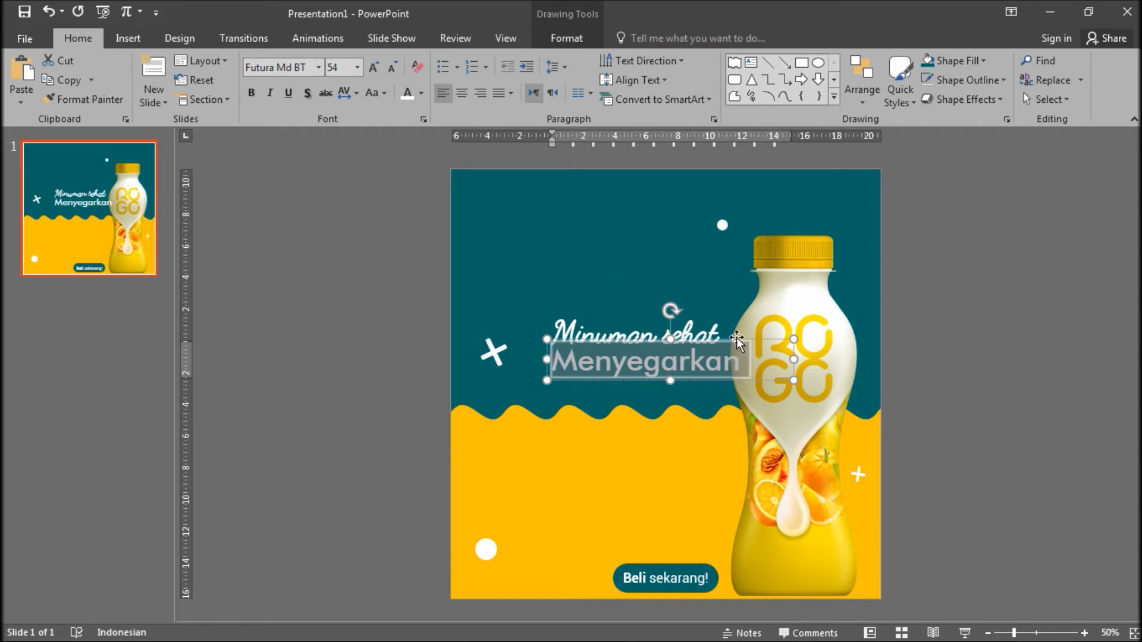
Convert "menyegarkan" to all capitals and reduce it to 44 pt.
key(shift+F3)
key(ctrl+shift+comma)
key(ctrl+shift+comma)
click(711, 355)
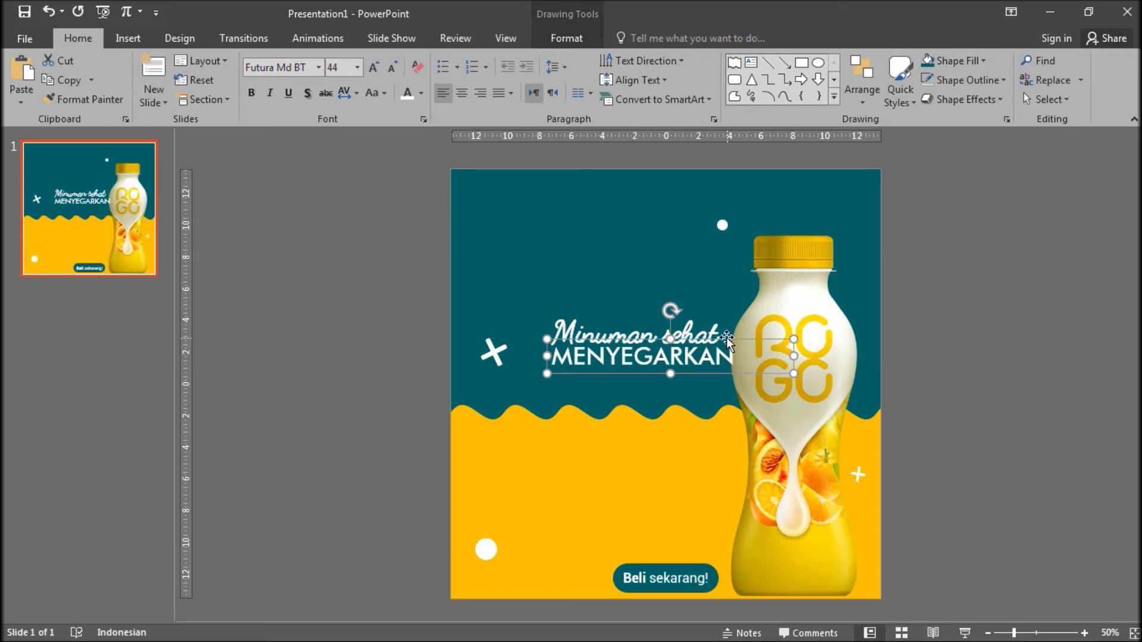
Move "MENYEGARKAN" beneath "Minuman sehat" and enlarge it to 48 pt.
mouse_move(731, 338)
mouse_down()
mouse_move(716, 360)
mouse_move(720, 345)
mouse_up()
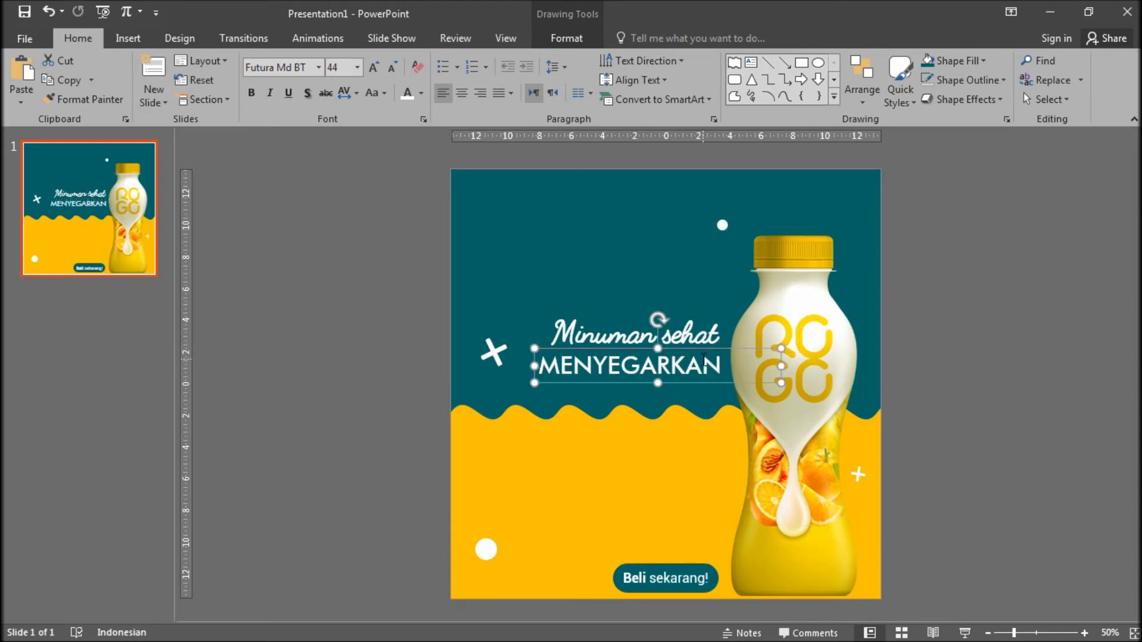
key(ctrl+a)
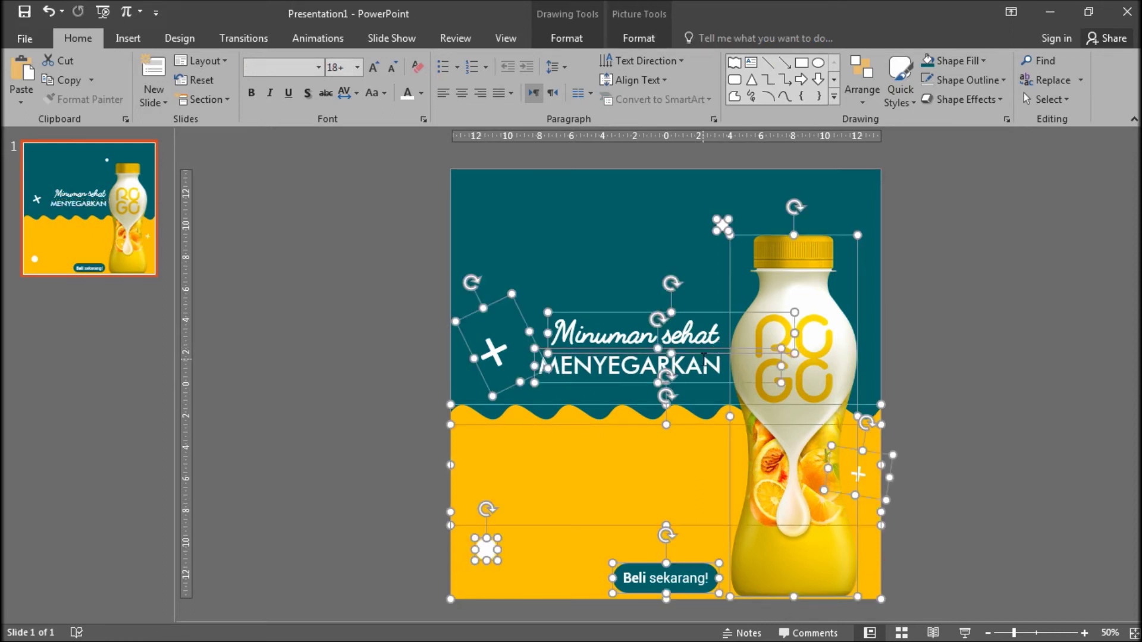
click(703, 359)
key(ctrl+a)
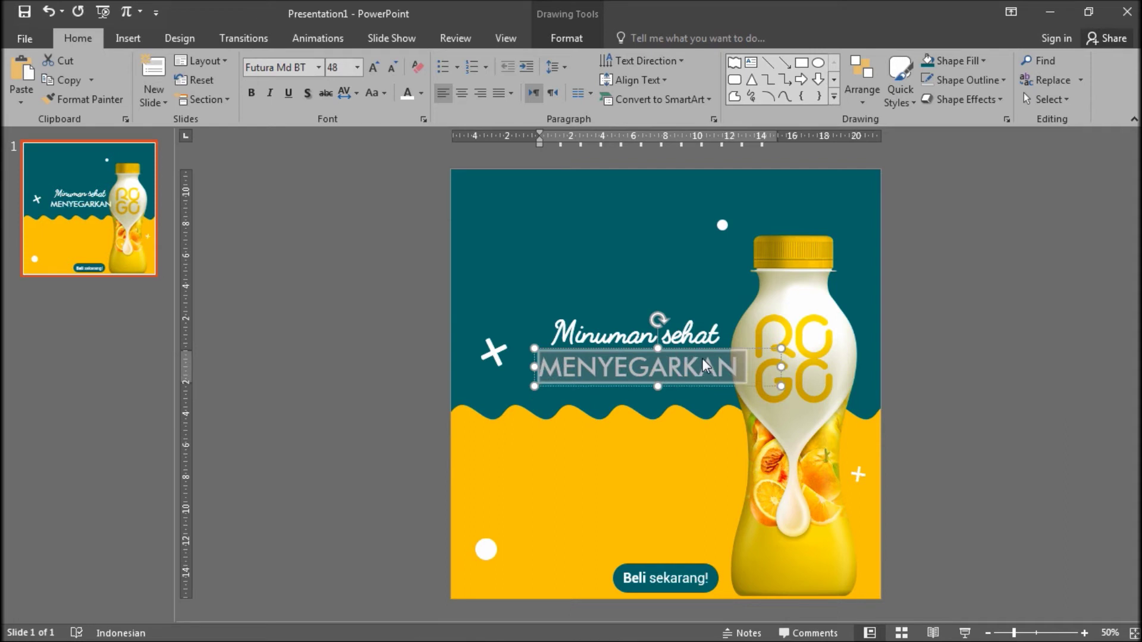
key(ctrl+z)
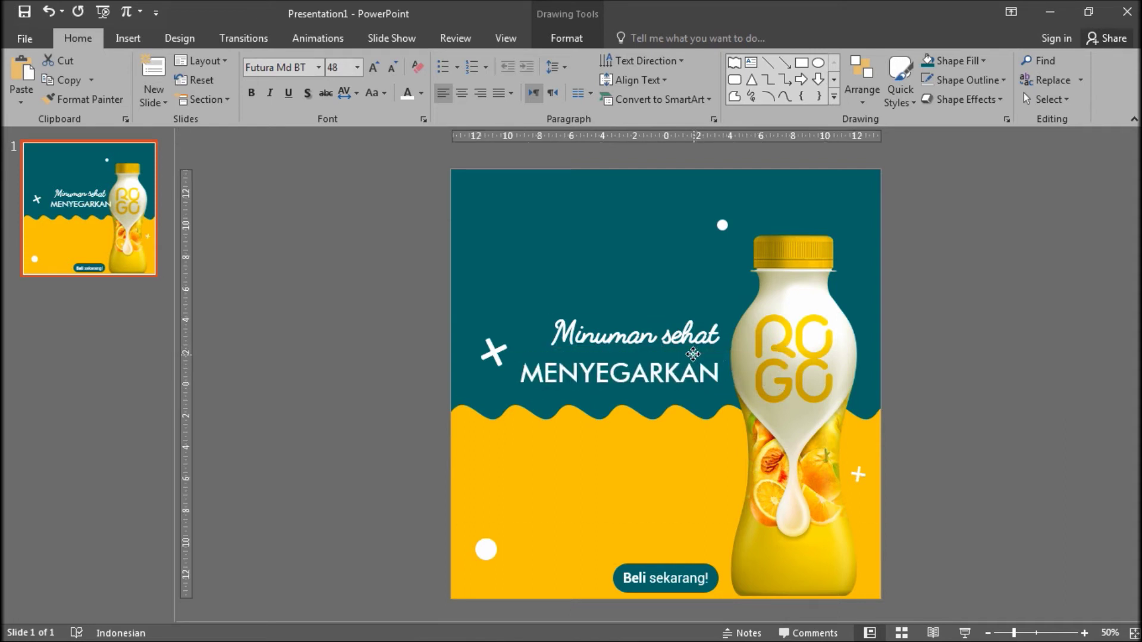
Shift both headline lines slightly closer to the bottle, tightening the gap between them and keeping their right ends roughly aligned.
drag(693, 354, 720, 315)
click(695, 336)
click(987, 392)
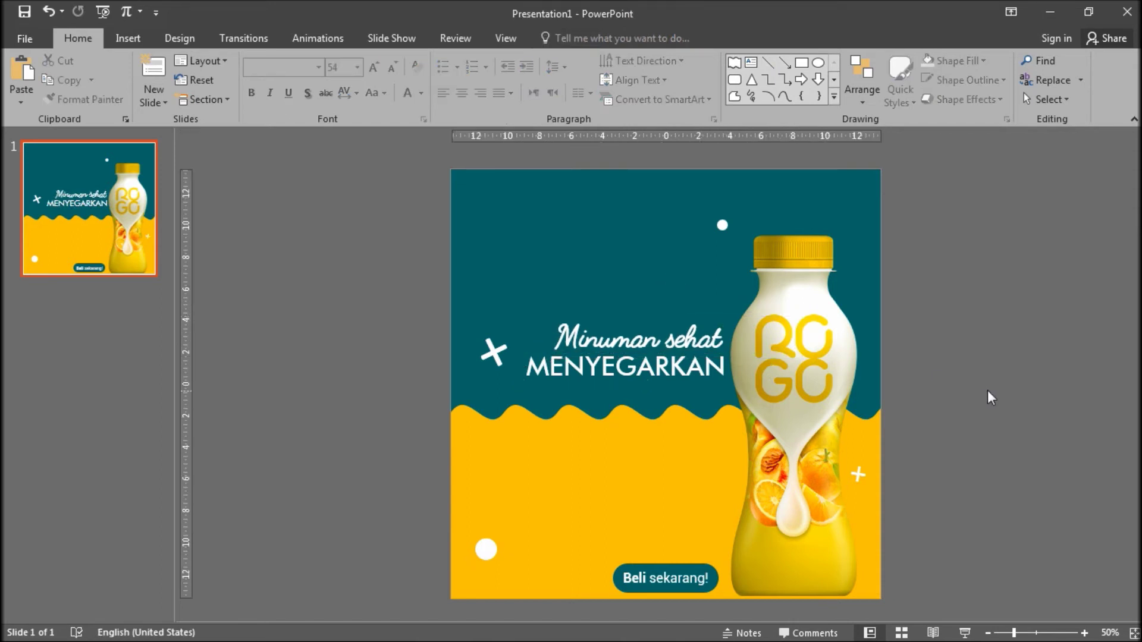
ctrl+scroll(987, 391, up, 2)
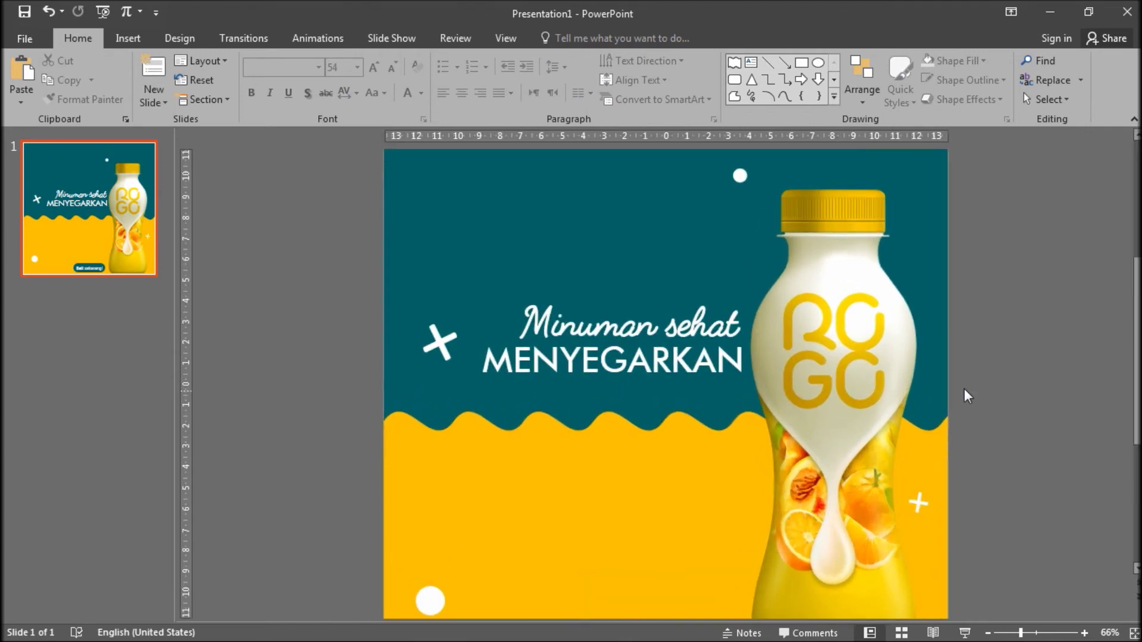
ctrl+scroll(963, 396, down, 2)
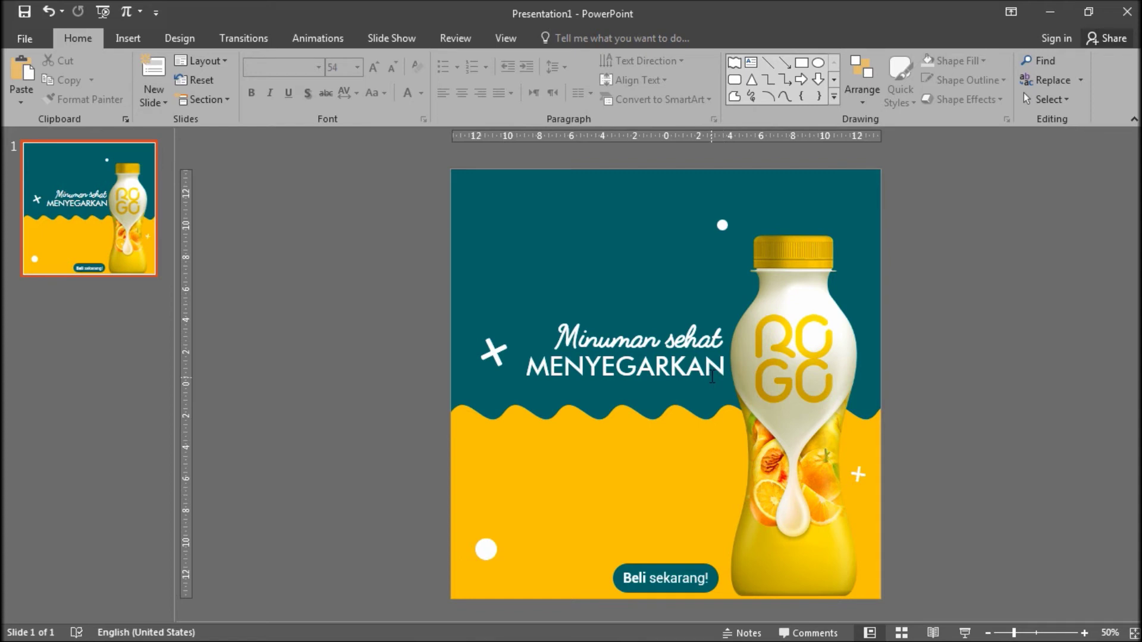
Try capitalizing the first letter of "sehat" in the script headline.
click(697, 324)
key(shift+F3)
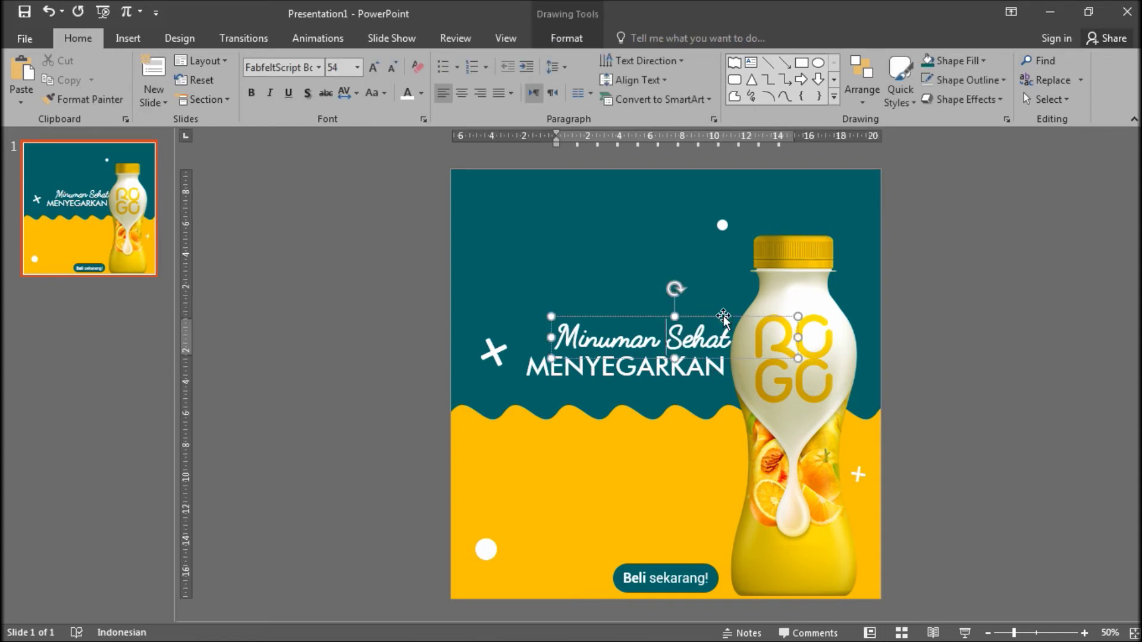
key(ctrl+z)
click(1014, 405)
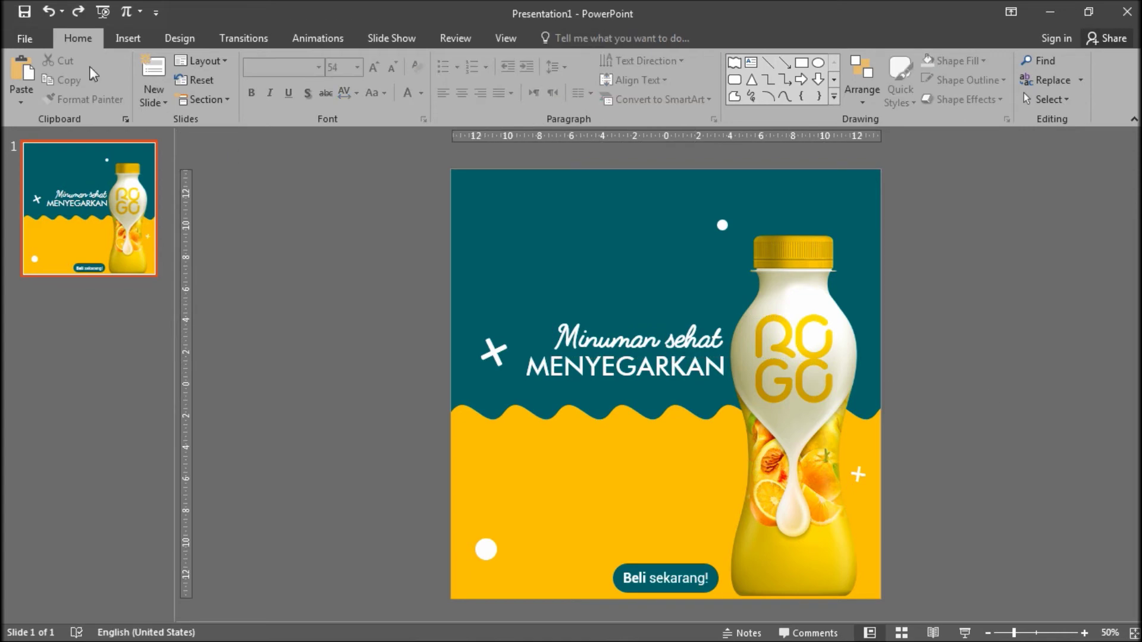
Insert a text box on the yellow area beside the bottle containing "Mengandung vitamin C".
click(116, 38)
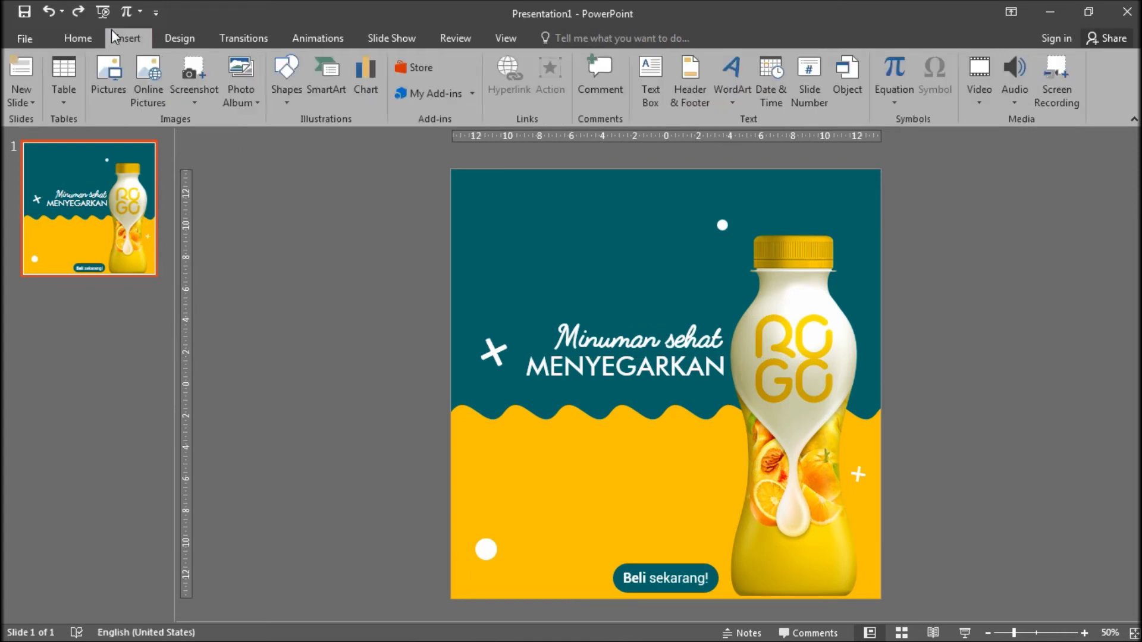
click(648, 95)
drag(631, 452, 732, 494)
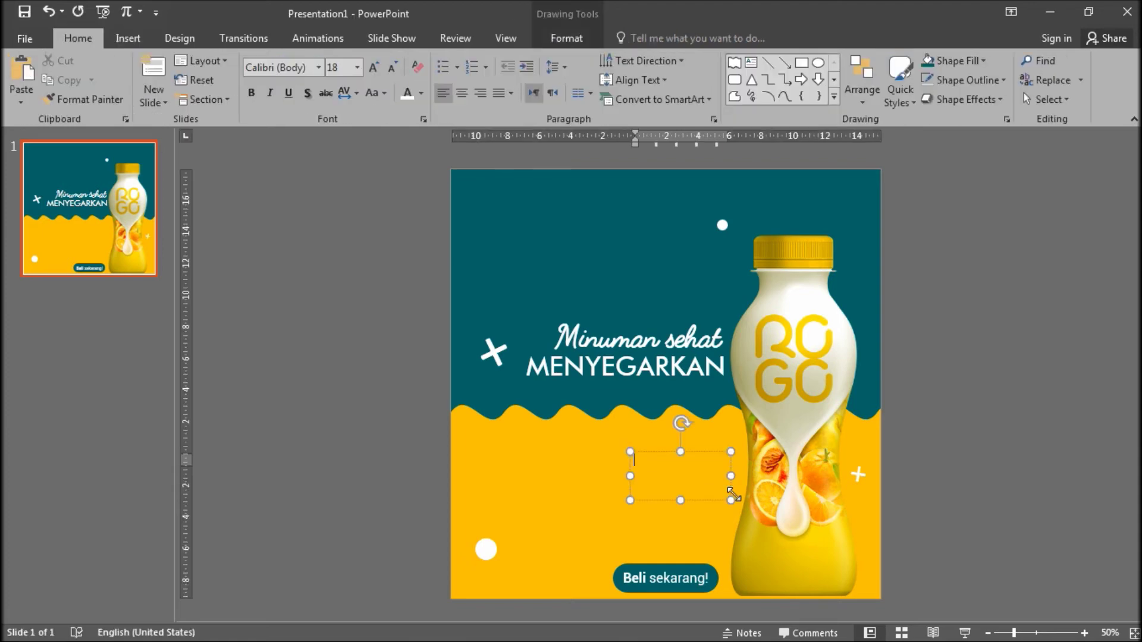
text(Mengandung )
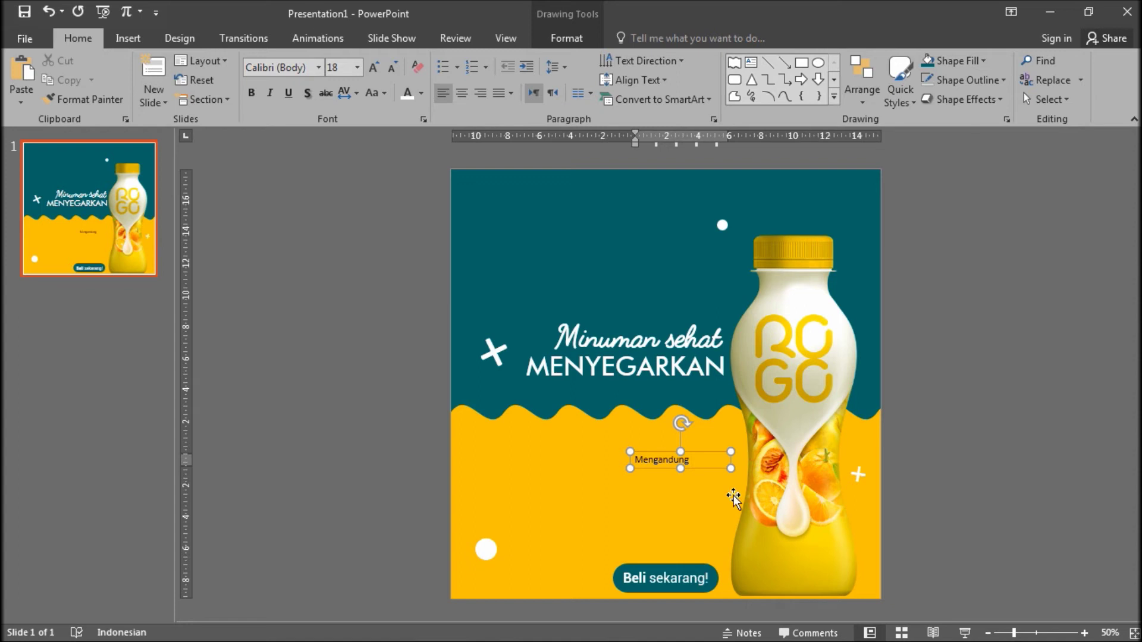
text(vitamin C)
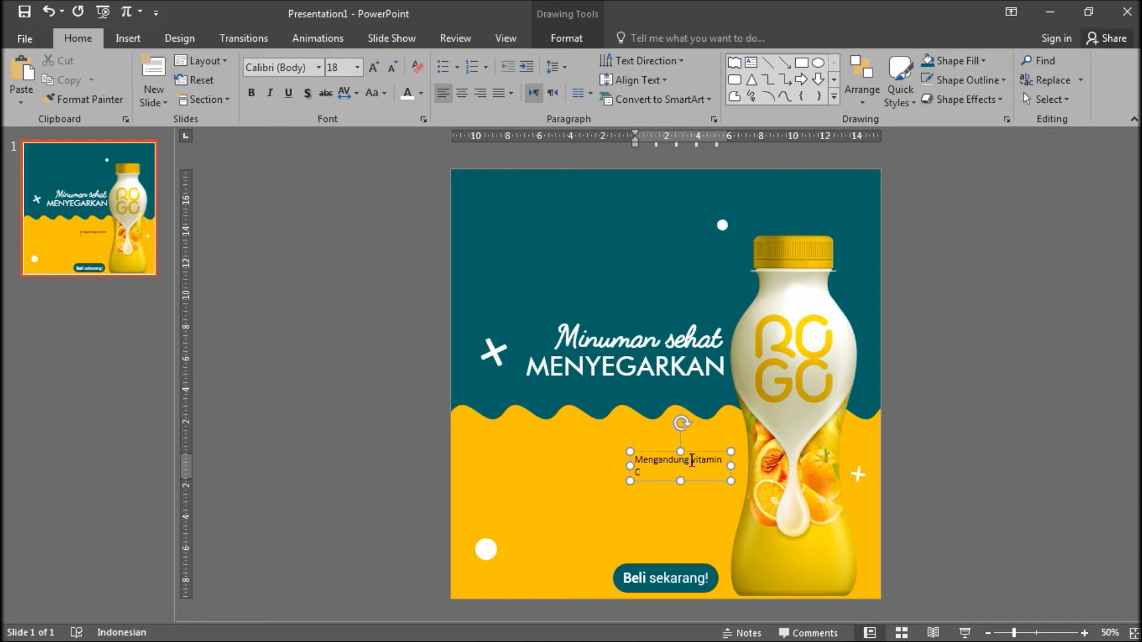
Rewrite the new text as "Kaya akan vitamin C untuk membantu menjaga imunitas tubuh Anda".
drag(692, 461, 547, 458)
text(Kaya akan vitamin)
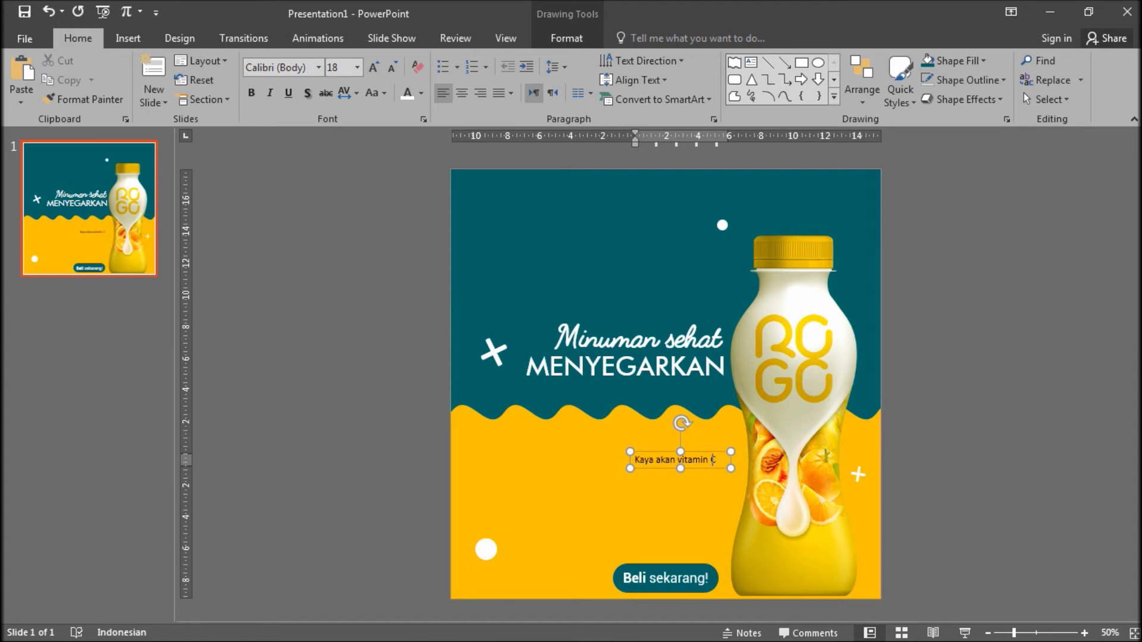
text( C untuk membantu)
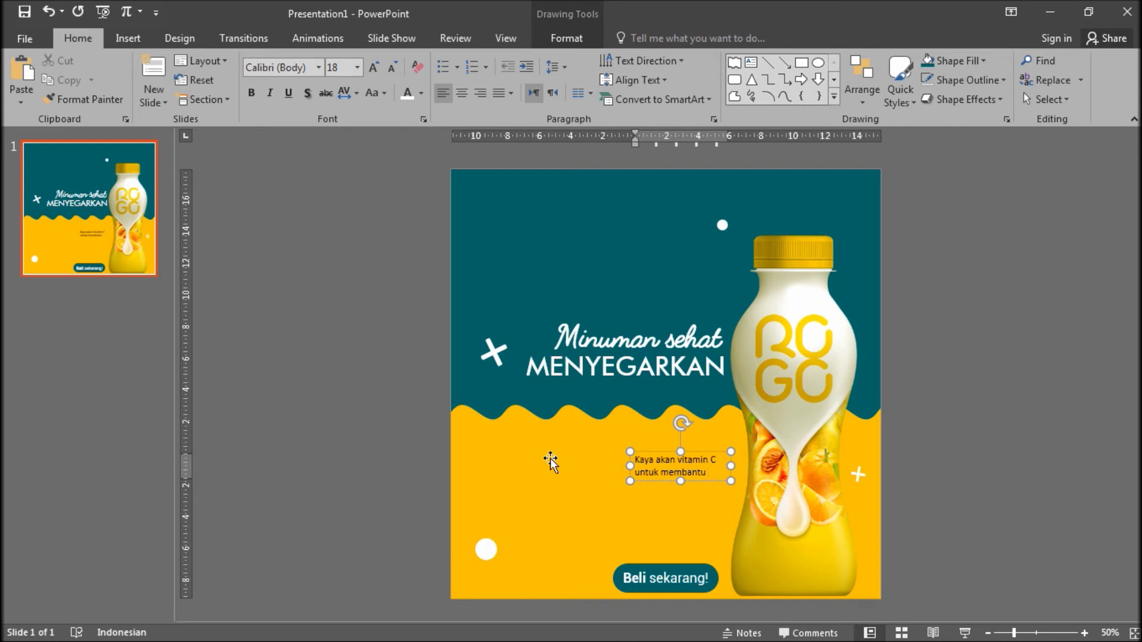
text(men)
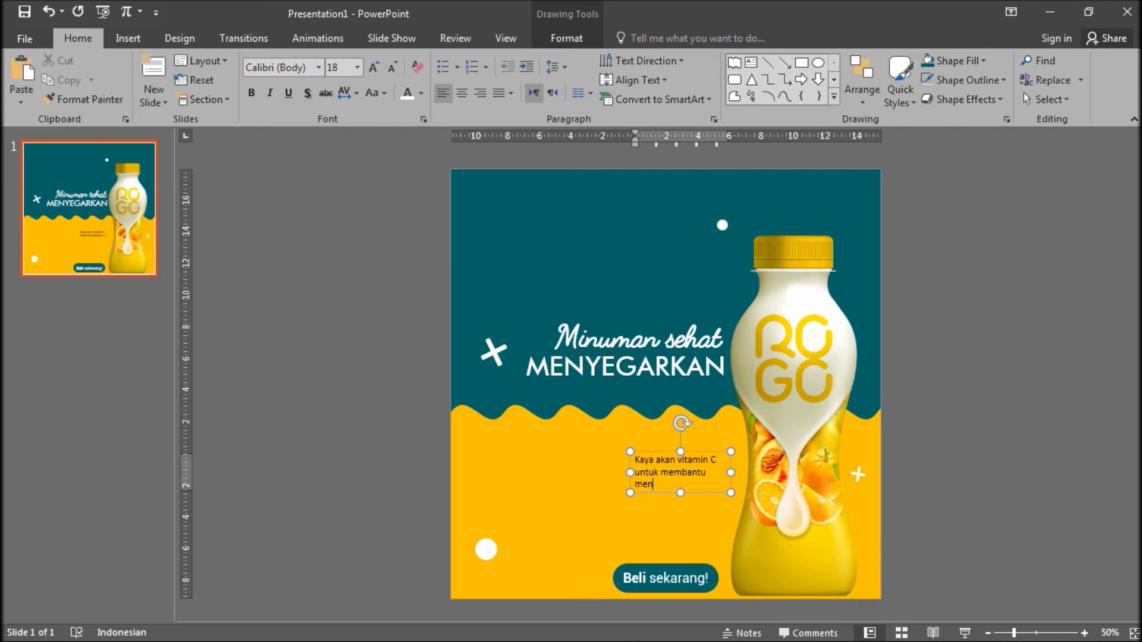
text(jaga imunitas tubuh Anda)
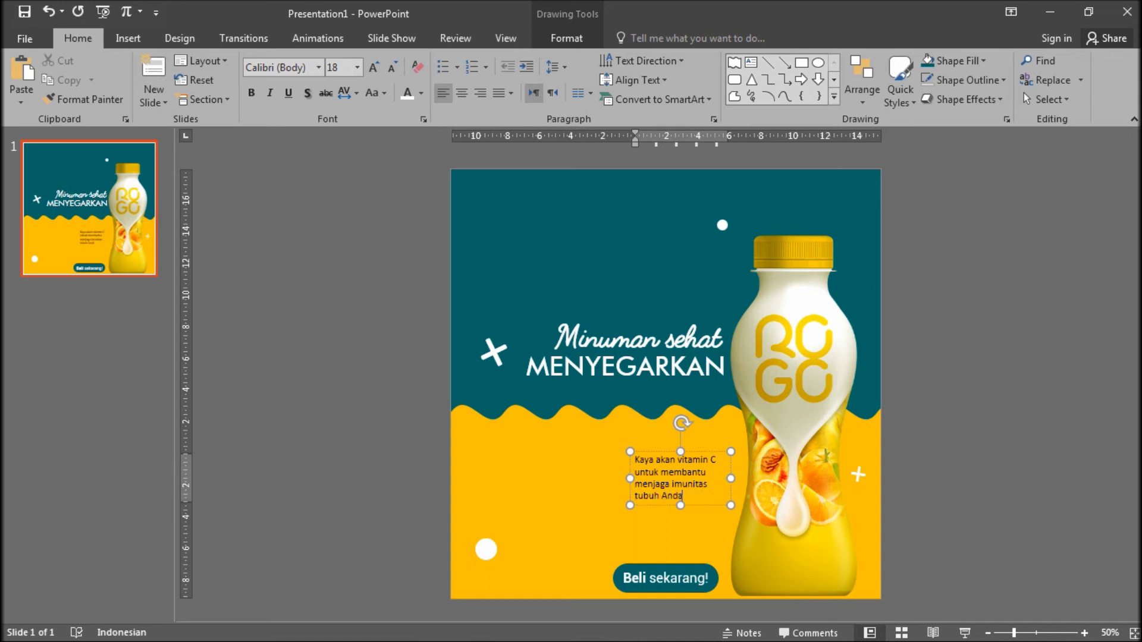
Enlarge the whole description paragraph to 24 pt and align it right.
key(ctrl+a)
click(286, 68)
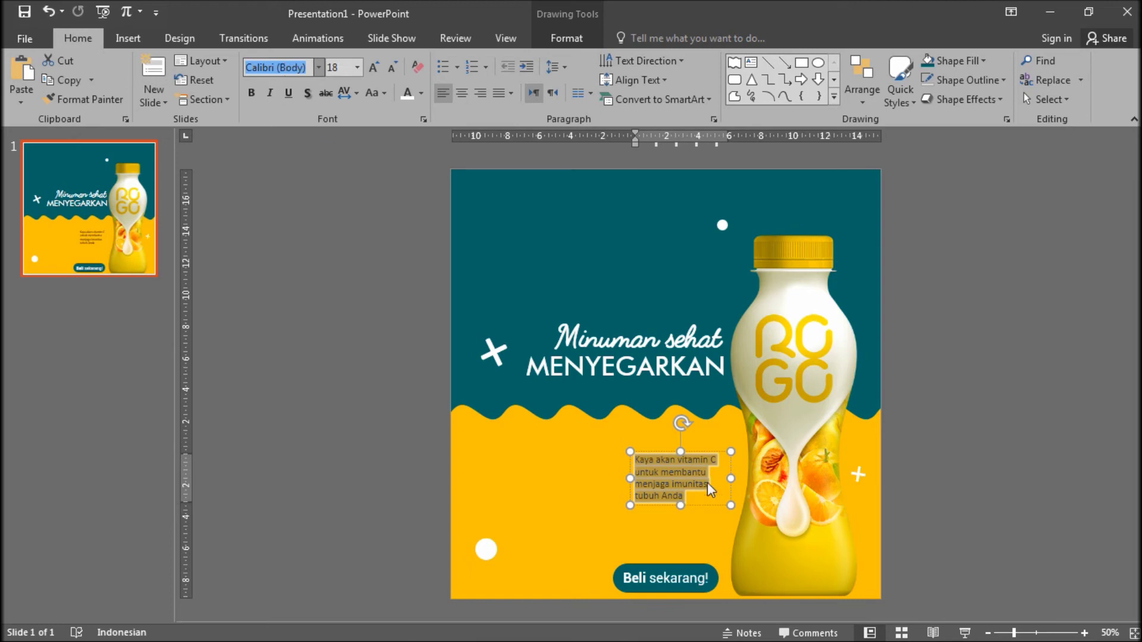
click(374, 67)
click(373, 67)
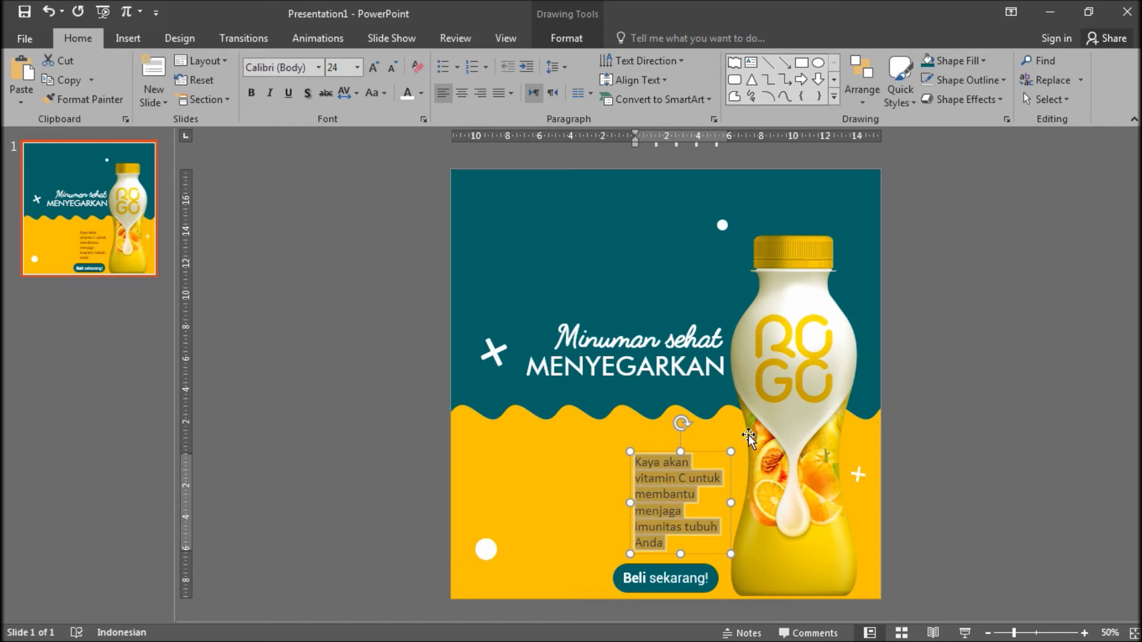
key(ctrl+r)
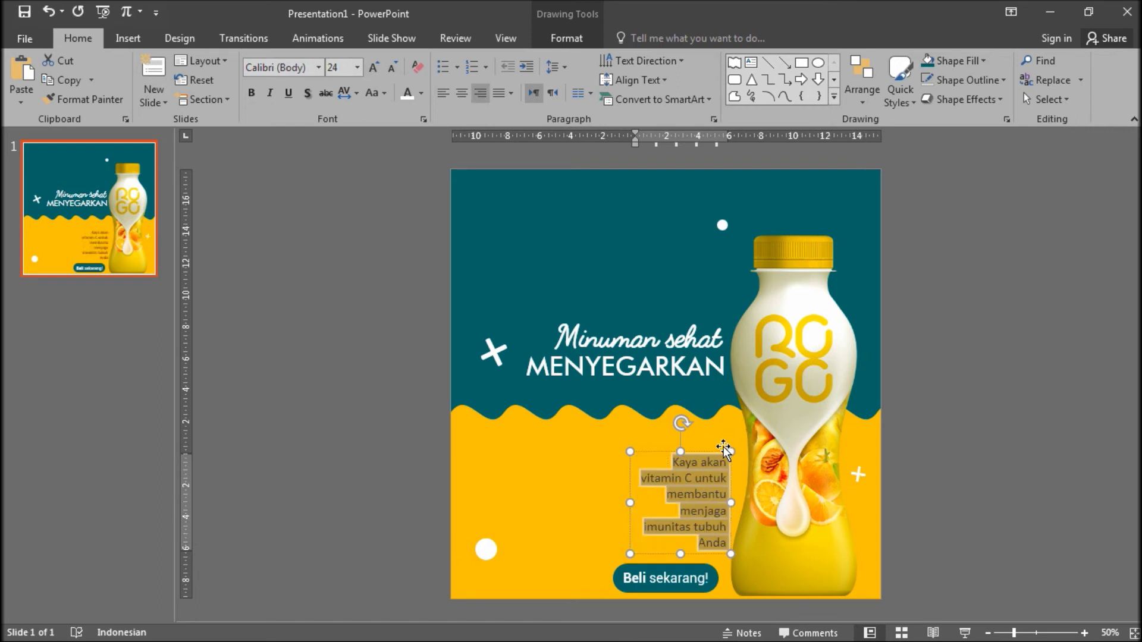
Move the description text box up just below the wavy edge, close to the bottle, and fine-tune its position in small nudges.
drag(723, 448, 729, 420)
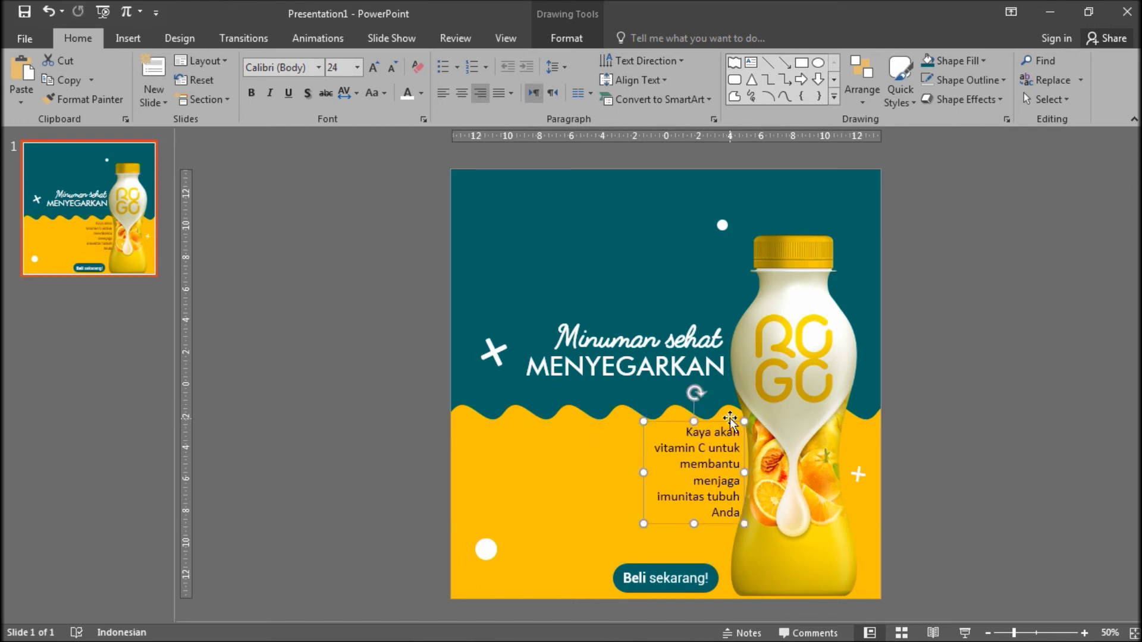
key(ctrl+Up)
key(ctrl+Up)
key(ctrl+Left)
key(ctrl+Up)
key(ctrl+Up)
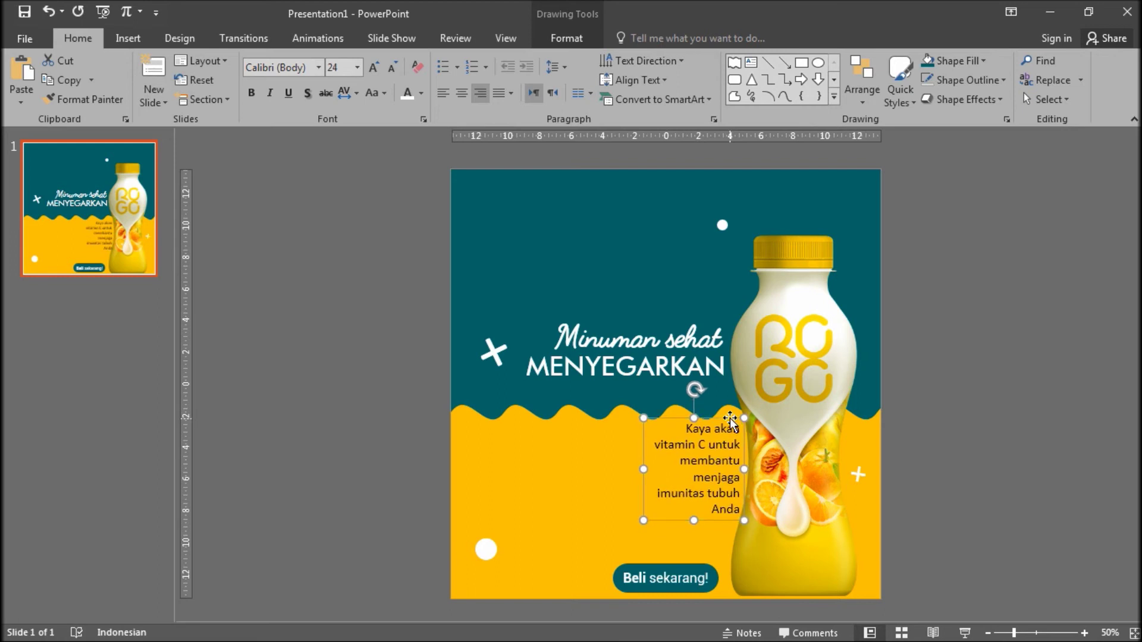
key(ctrl+Down)
key(ctrl+Down)
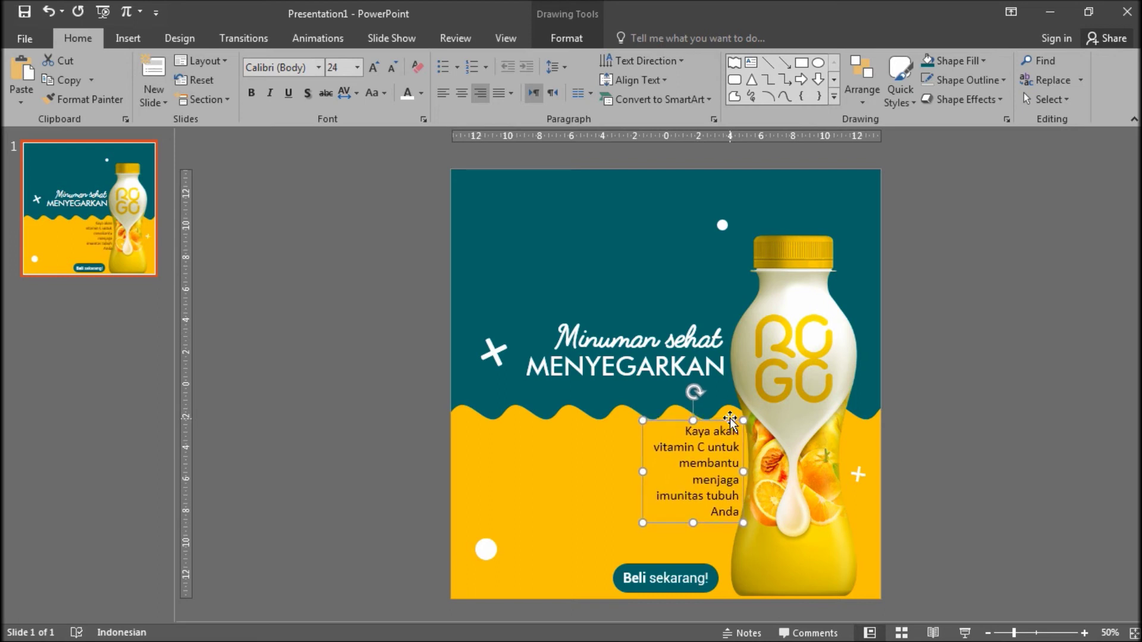
key(Escape)
Change the description's font to Arial at 20 pt and move its text box slightly down from the wavy edge.
key(ctrl+a)
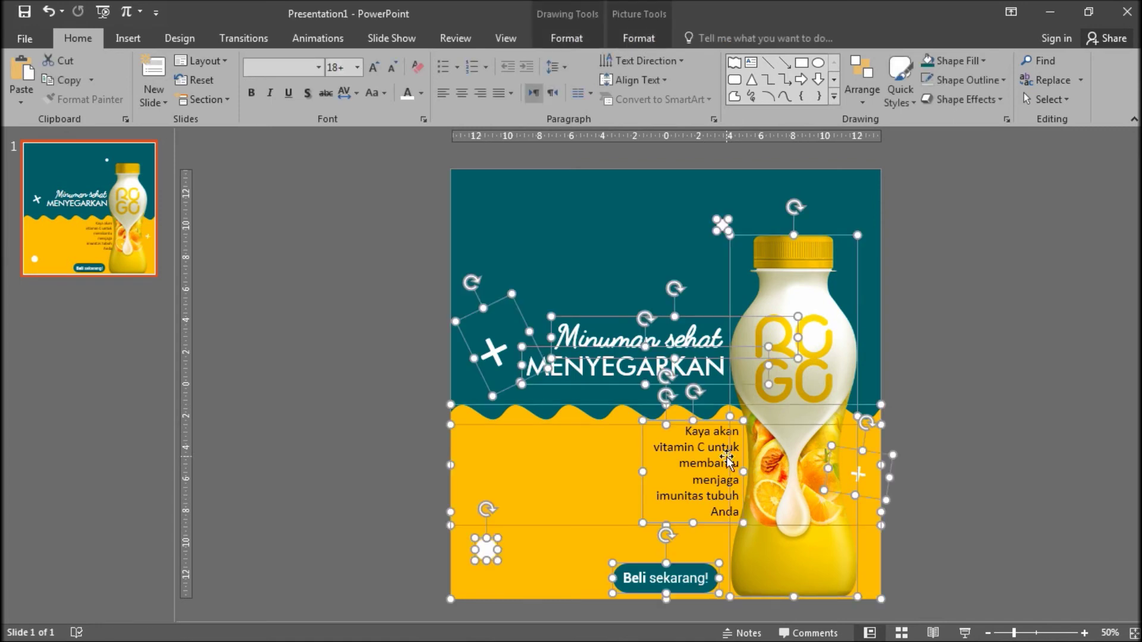
click(727, 458)
key(ctrl+a)
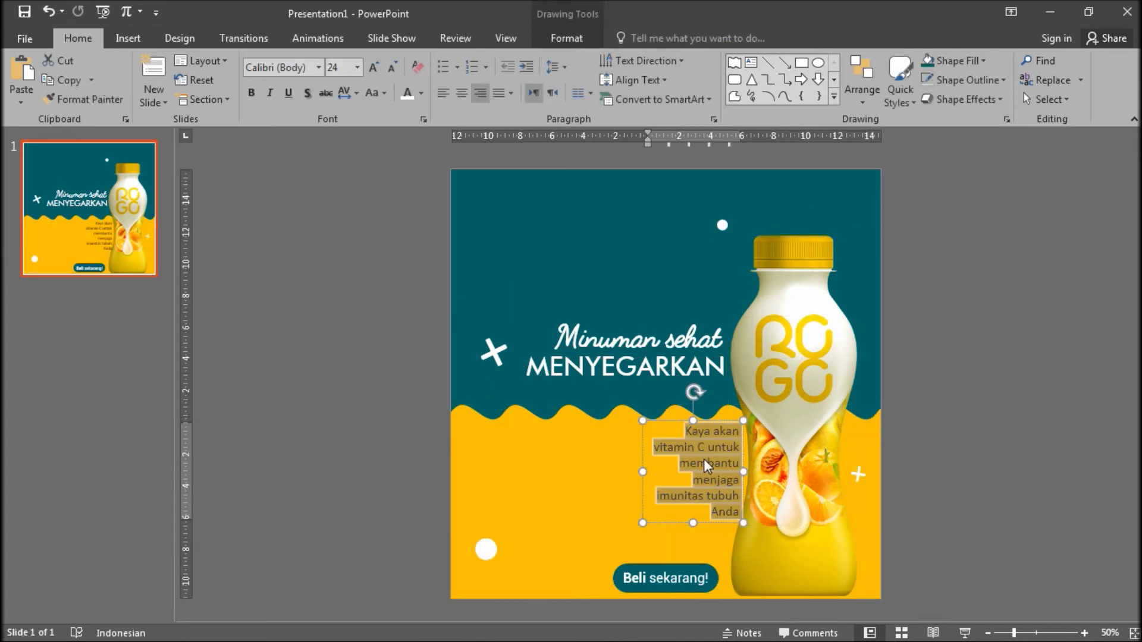
click(283, 68)
text(Arial)
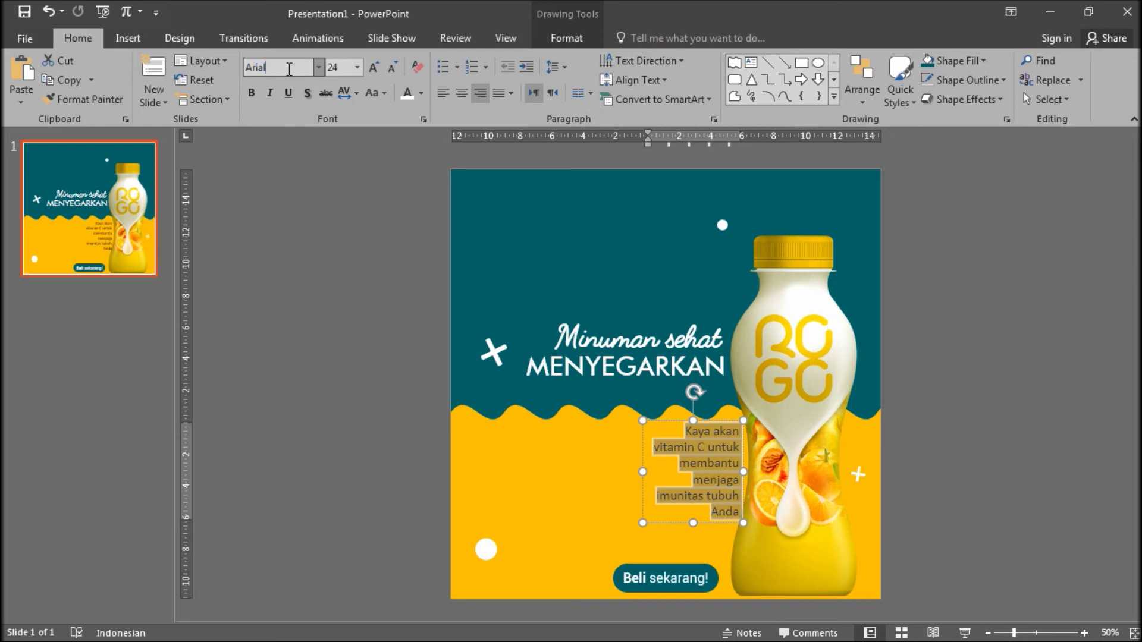
key(Return)
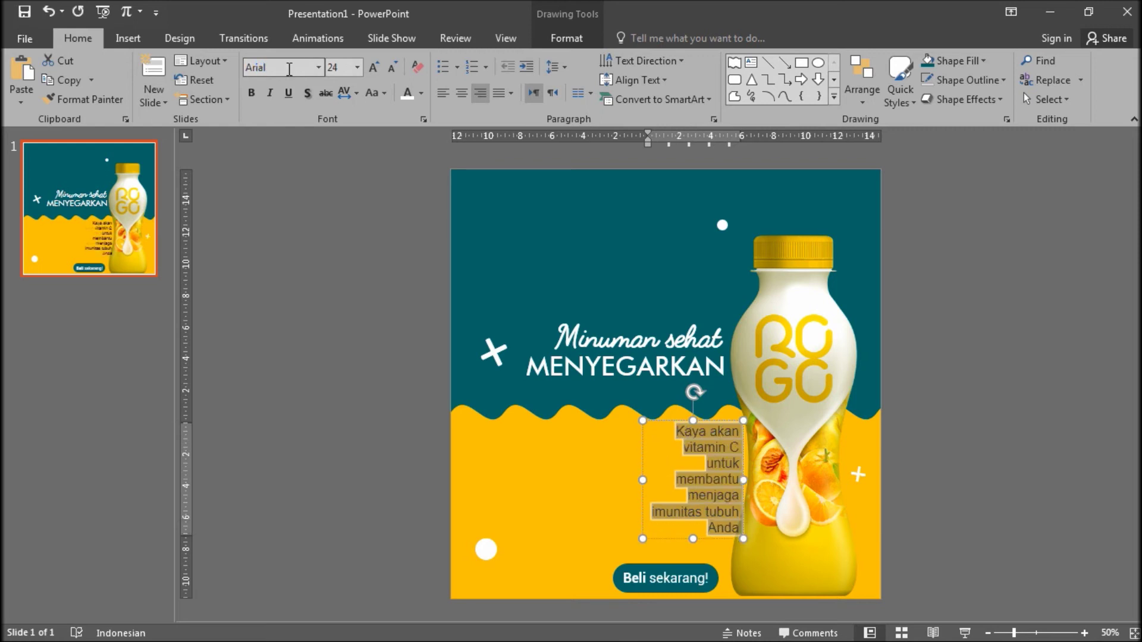
key(ctrl+shift+comma)
key(Escape)
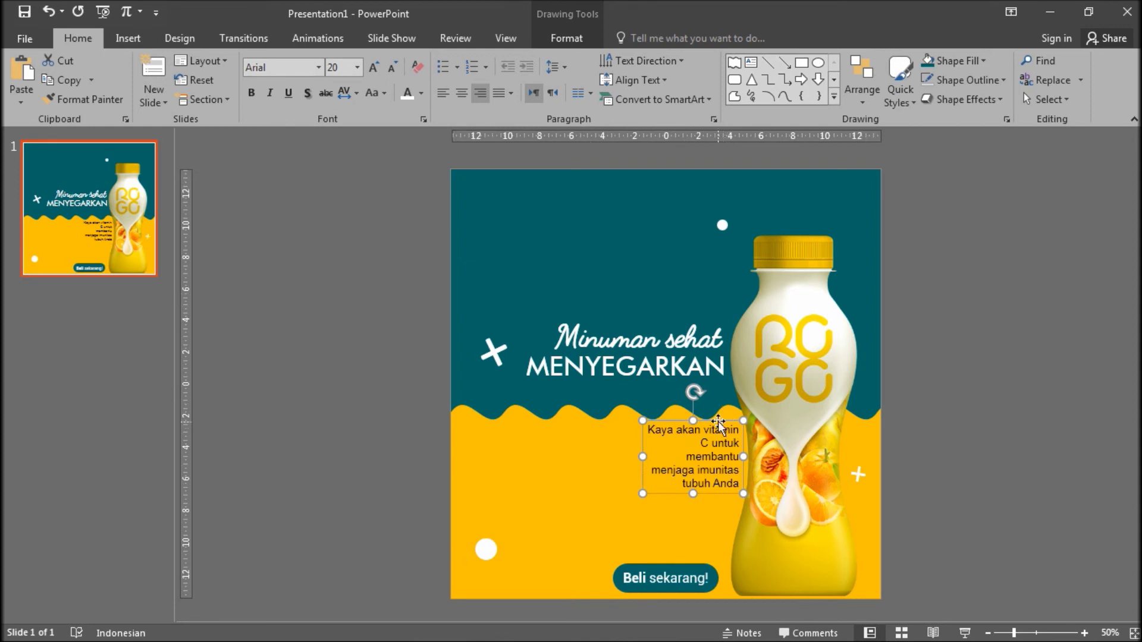
drag(720, 418, 718, 433)
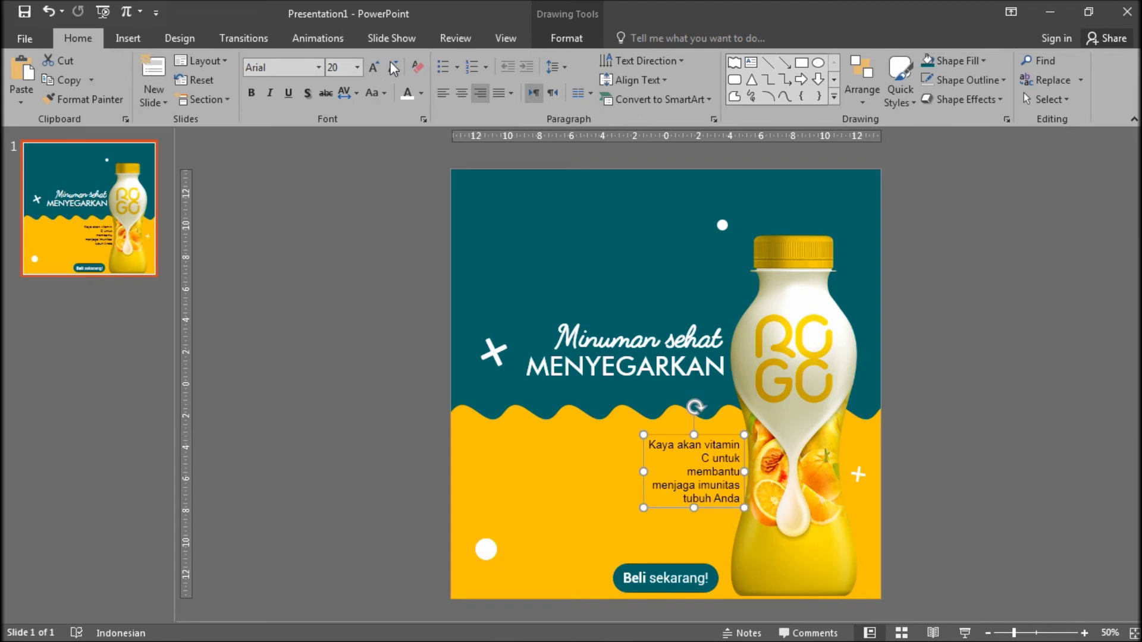
Try white as the description paragraph's text colour.
click(402, 97)
key(Escape)
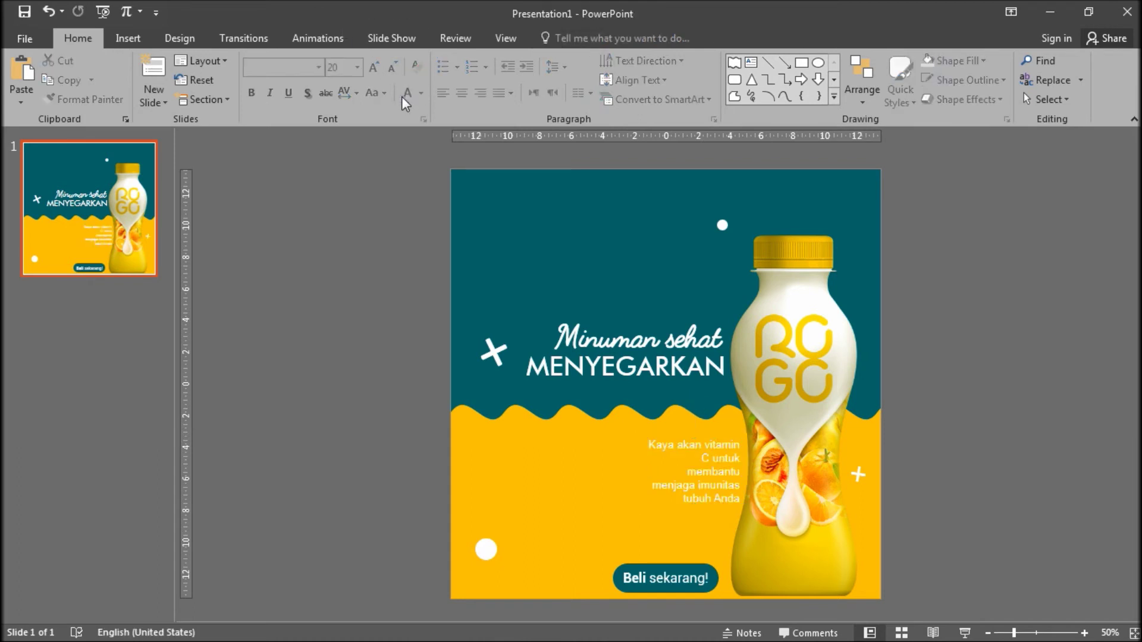
key(ctrl+z)
click(980, 374)
Add a period after "Anda" at the end of the description paragraph.
click(732, 483)
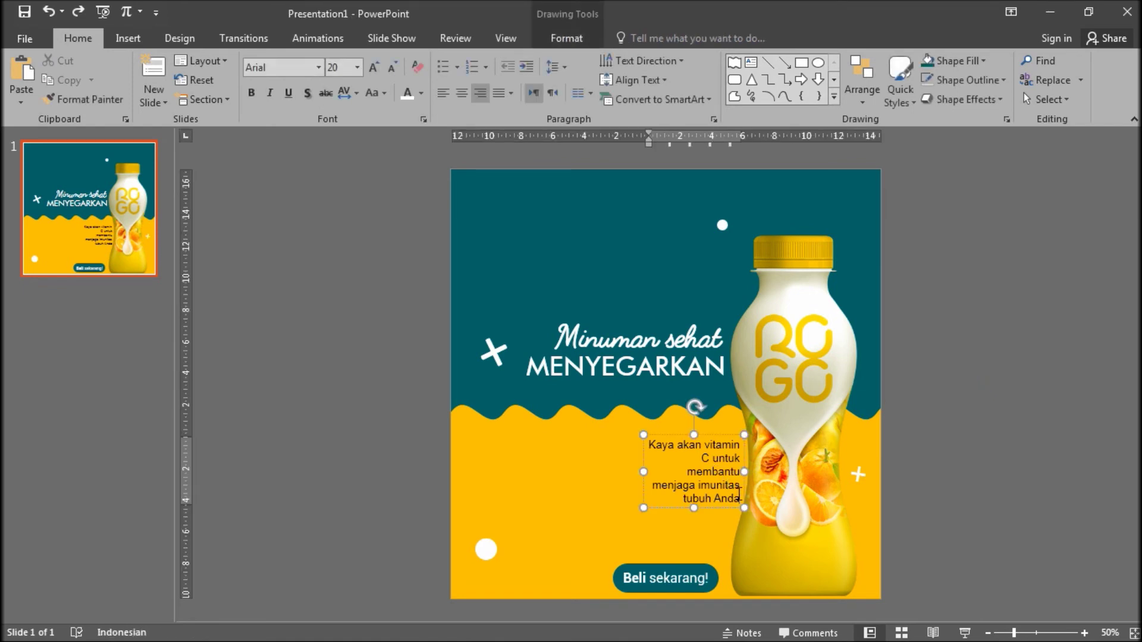
text(.)
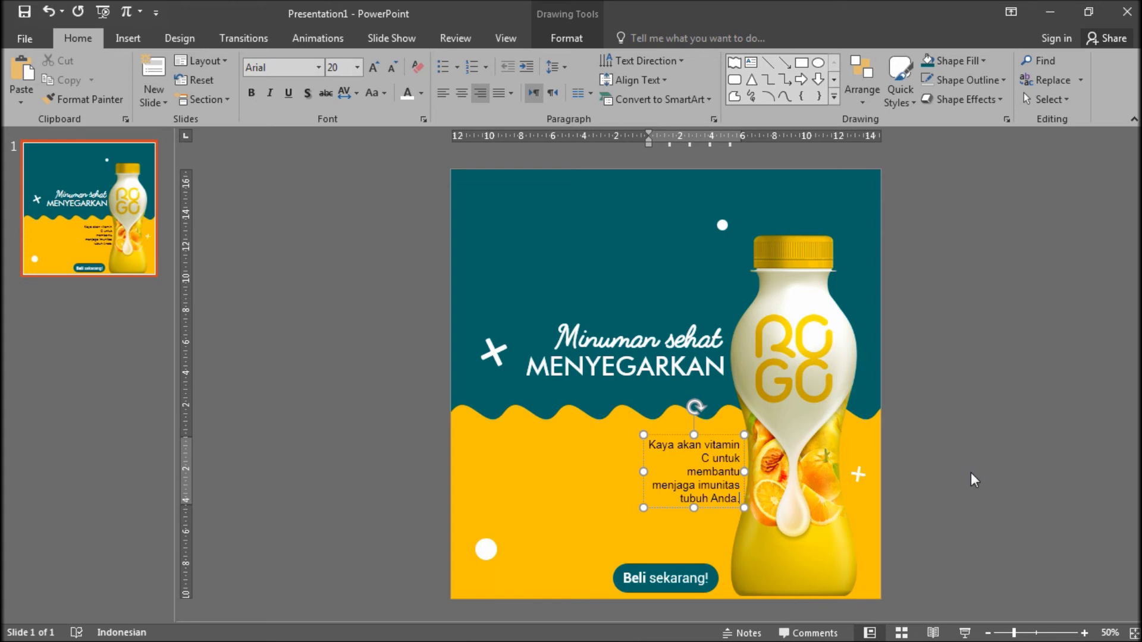
click(970, 473)
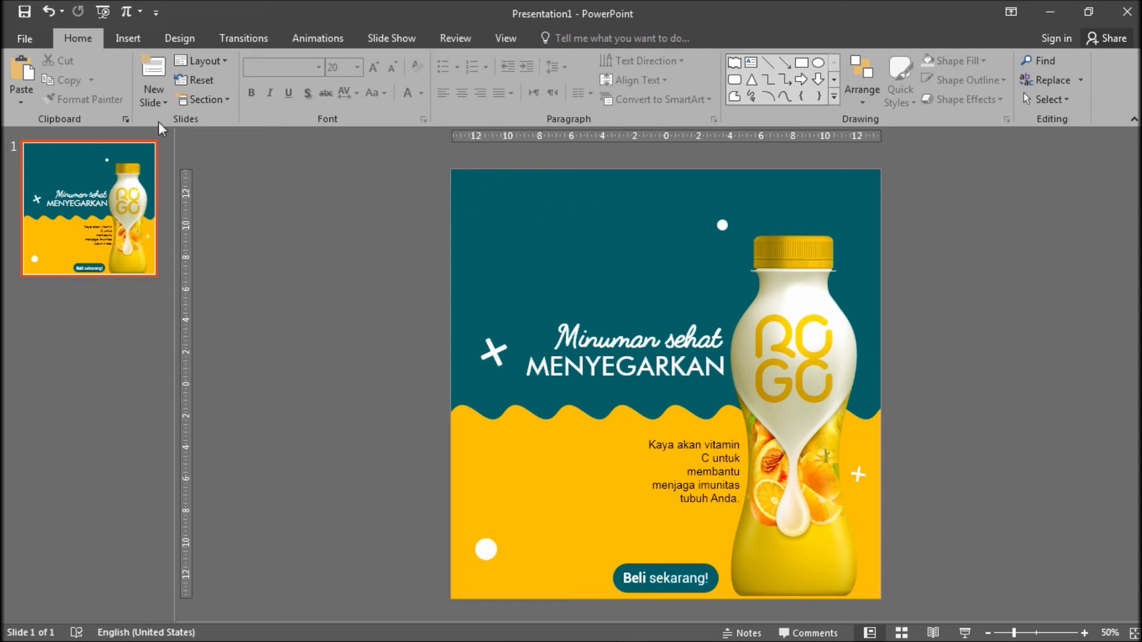
Add a text box reading "LOGO" in the poster's upper-left area and color its text white.
click(126, 39)
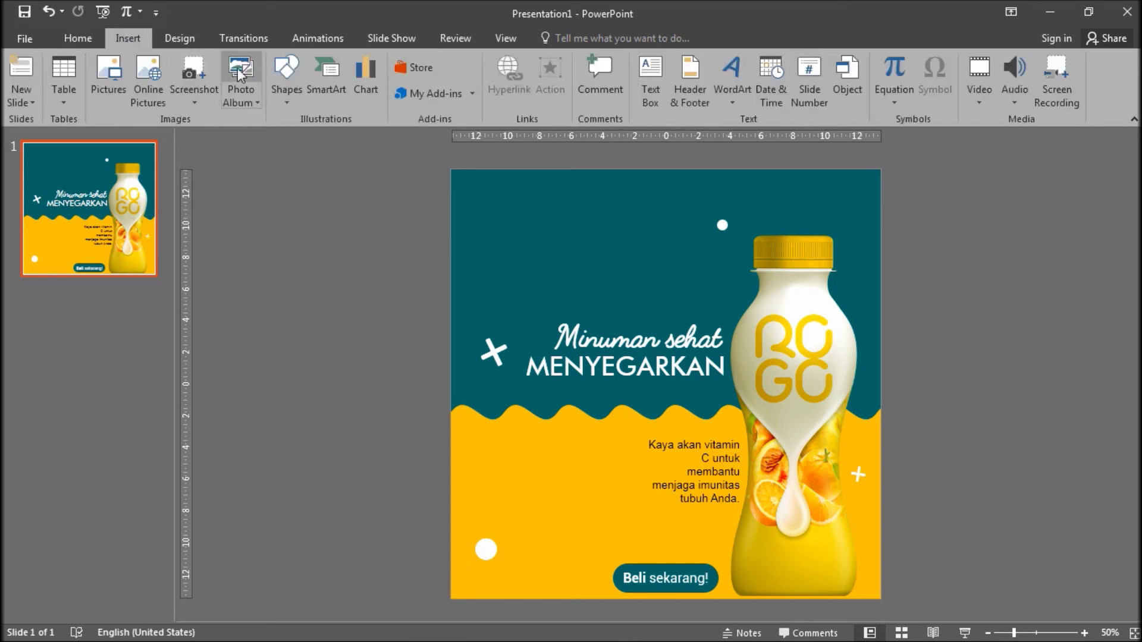
click(648, 102)
drag(478, 177, 570, 220)
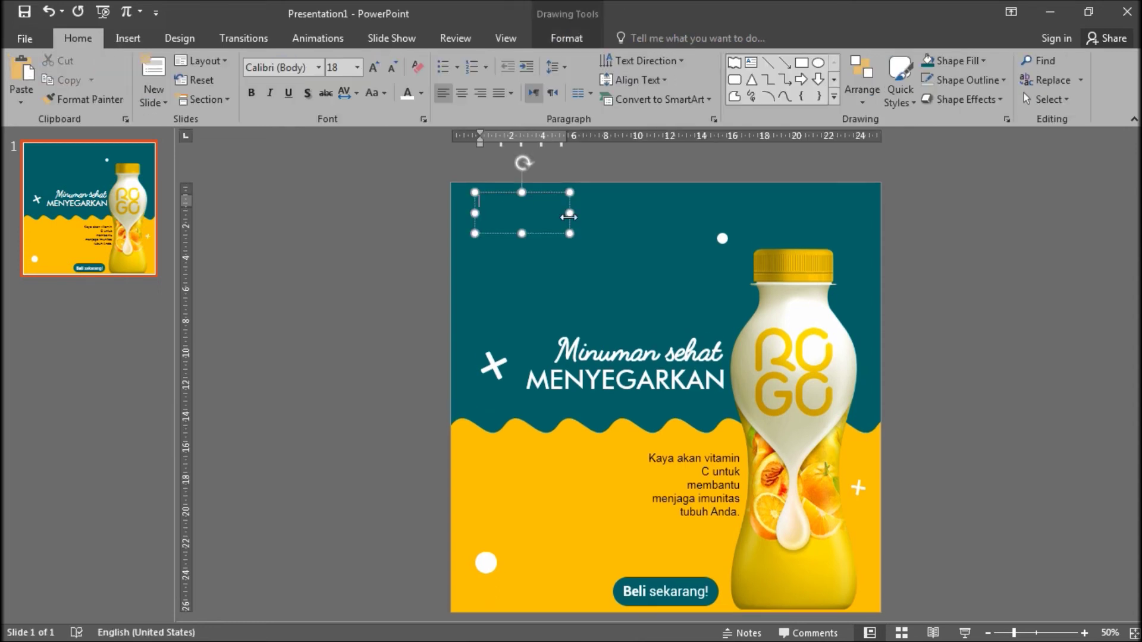
text(LOGO)
key(ctrl+a)
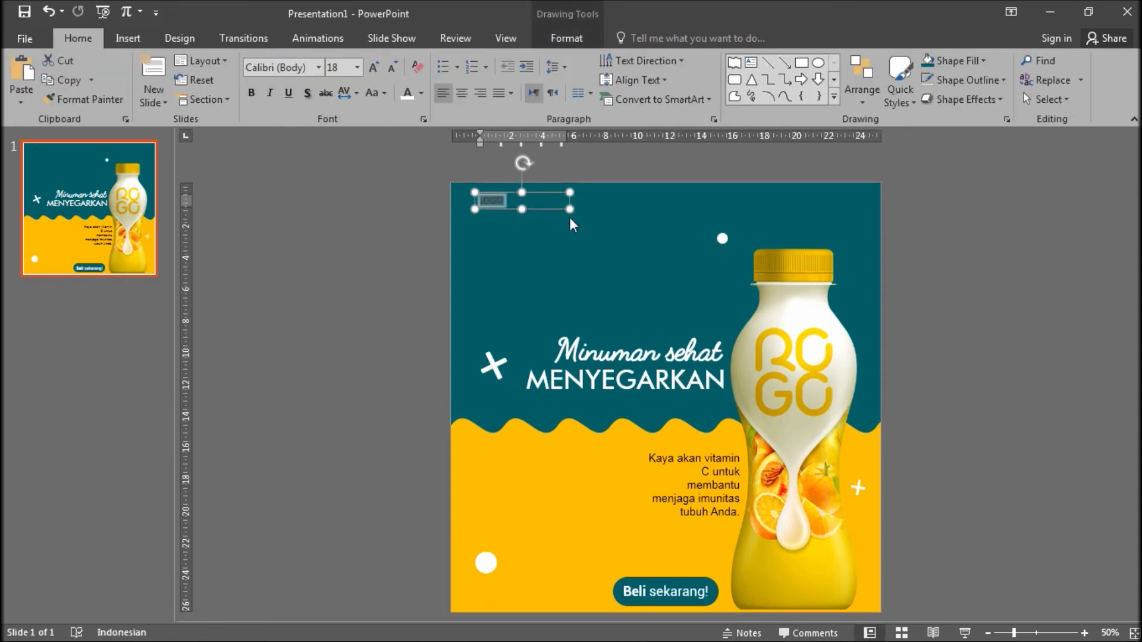
click(405, 94)
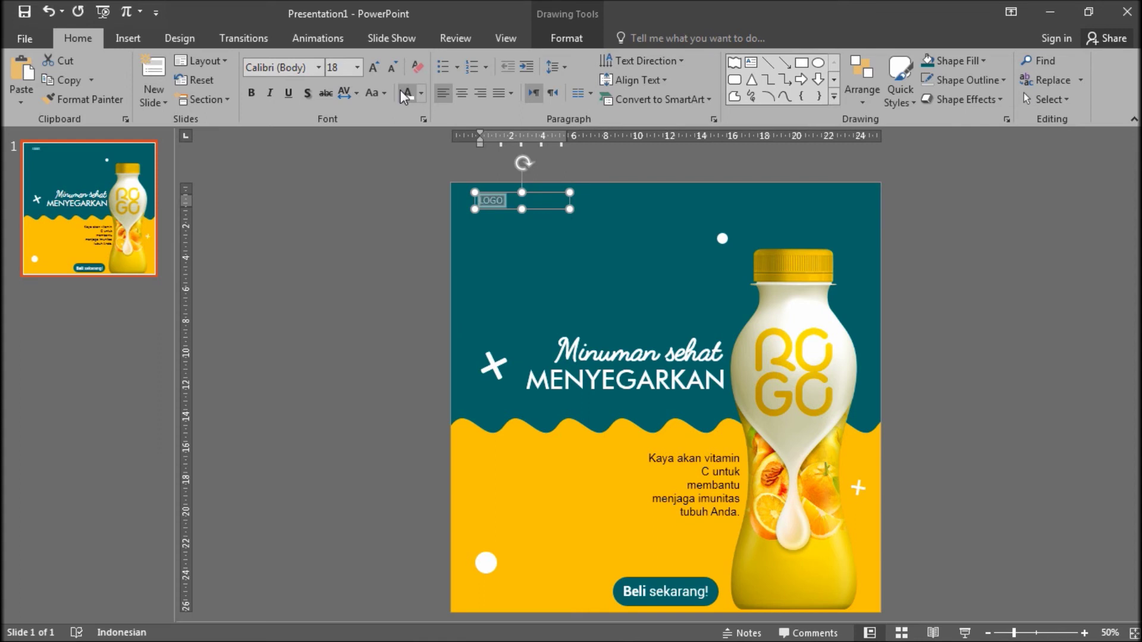
Enlarge the "LOGO" text to 54 pt and move its box closer to the poster's upper-left corner.
key(ctrl+shift+period)
key(ctrl+shift+period)
key(ctrl+shift+period)
key(ctrl+shift+period)
key(ctrl+shift+period)
key(ctrl+shift+period)
key(ctrl+shift+period)
key(ctrl+shift+period)
key(ctrl+shift+period)
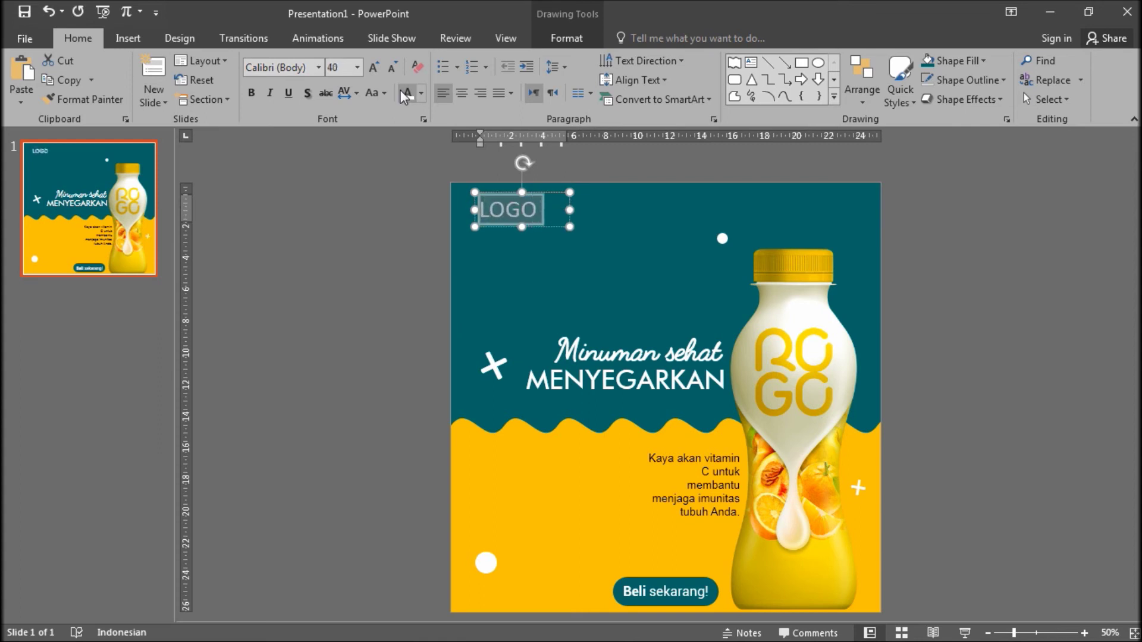
click(540, 192)
drag(540, 192, 523, 174)
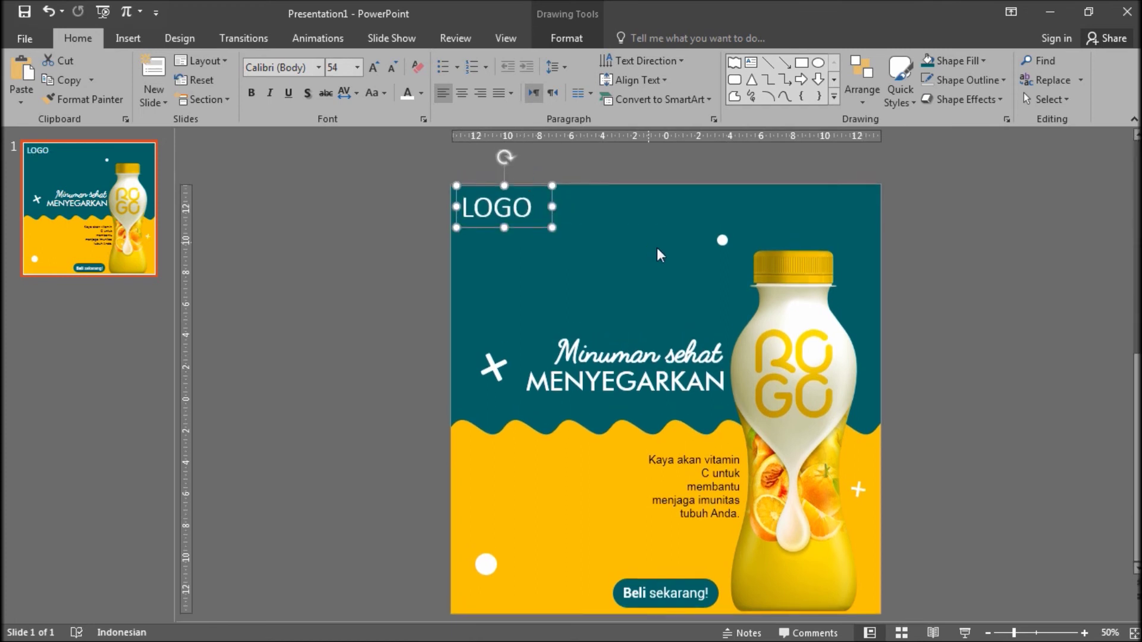
click(708, 282)
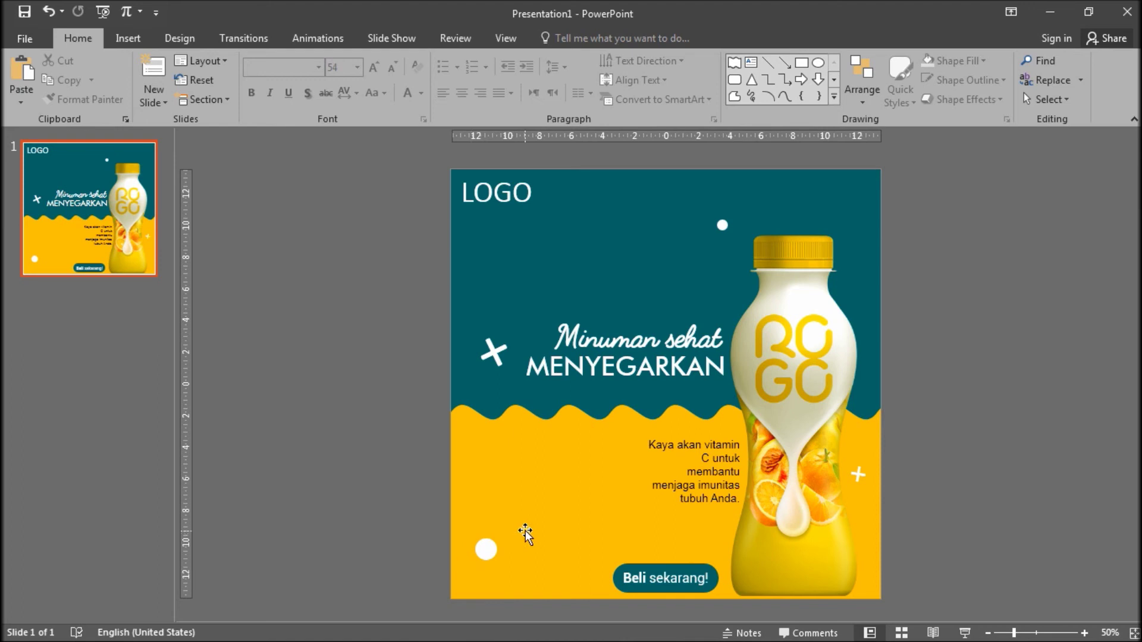
Add a text box below the large white dot with "Pemesanan:" and a masked placeholder phone number on a second line.
click(119, 41)
click(650, 77)
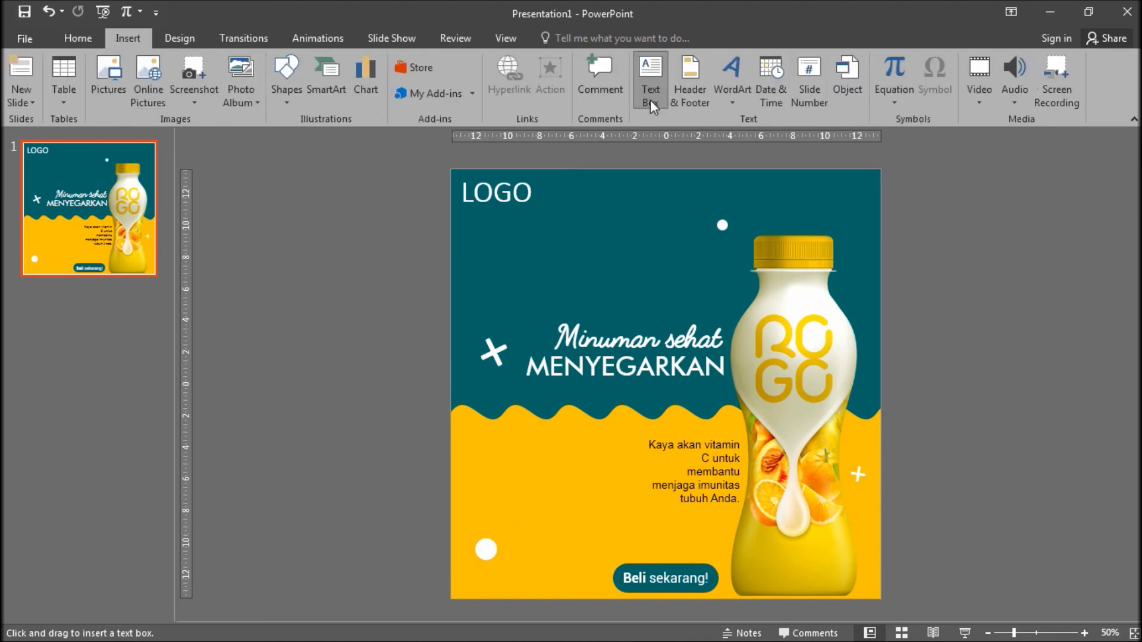
drag(467, 571, 581, 592)
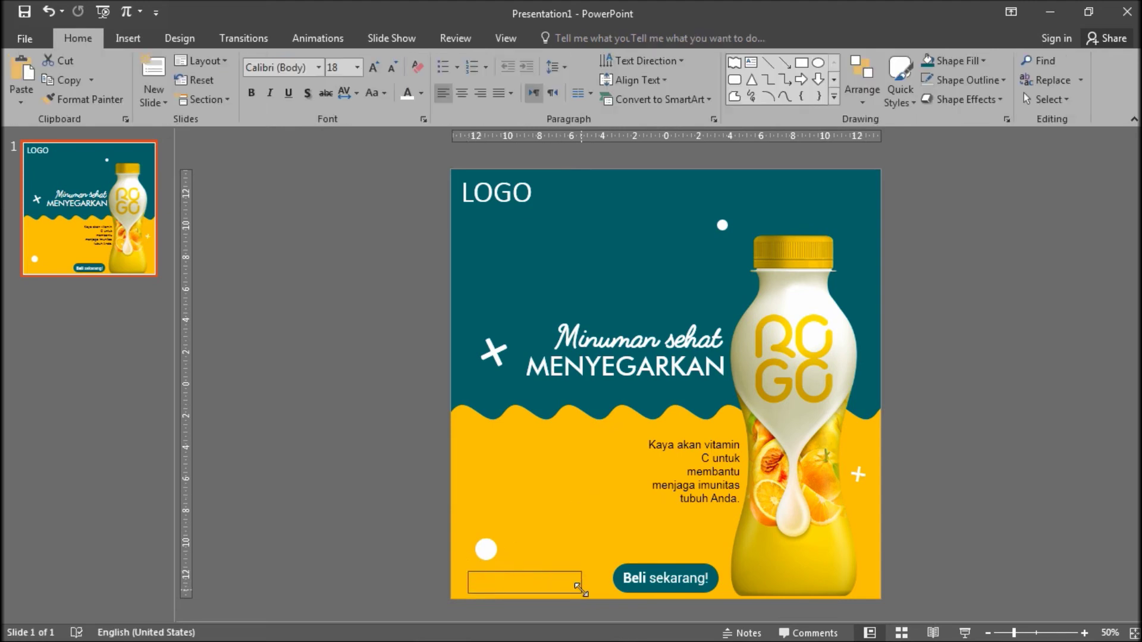
text(Pe)
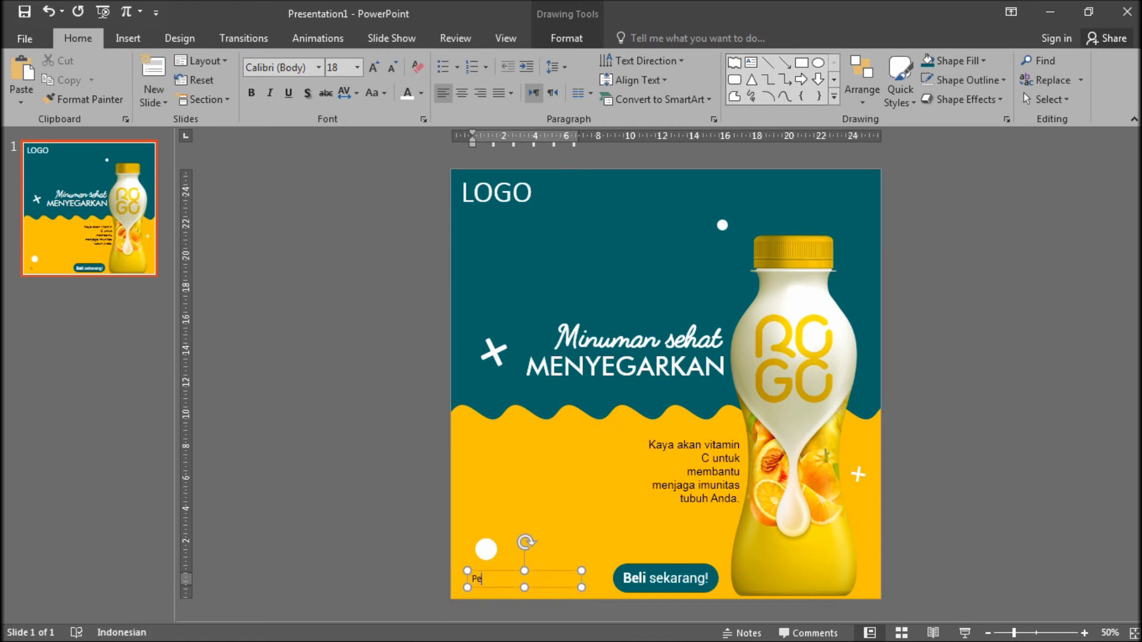
text(mesanan:)
key(Return)
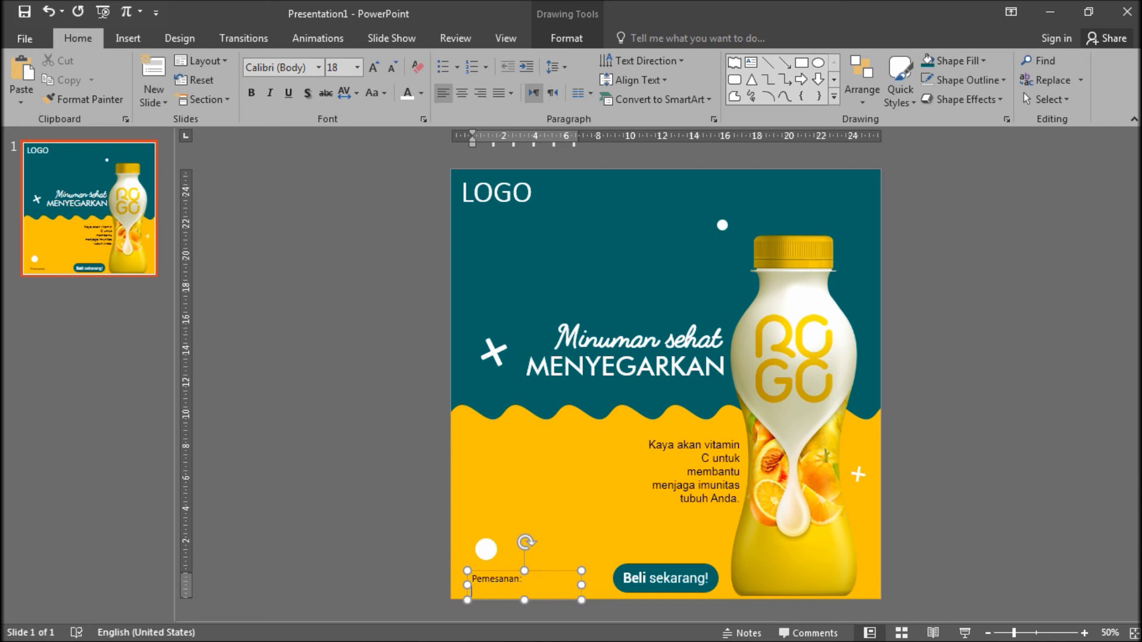
text(08x)
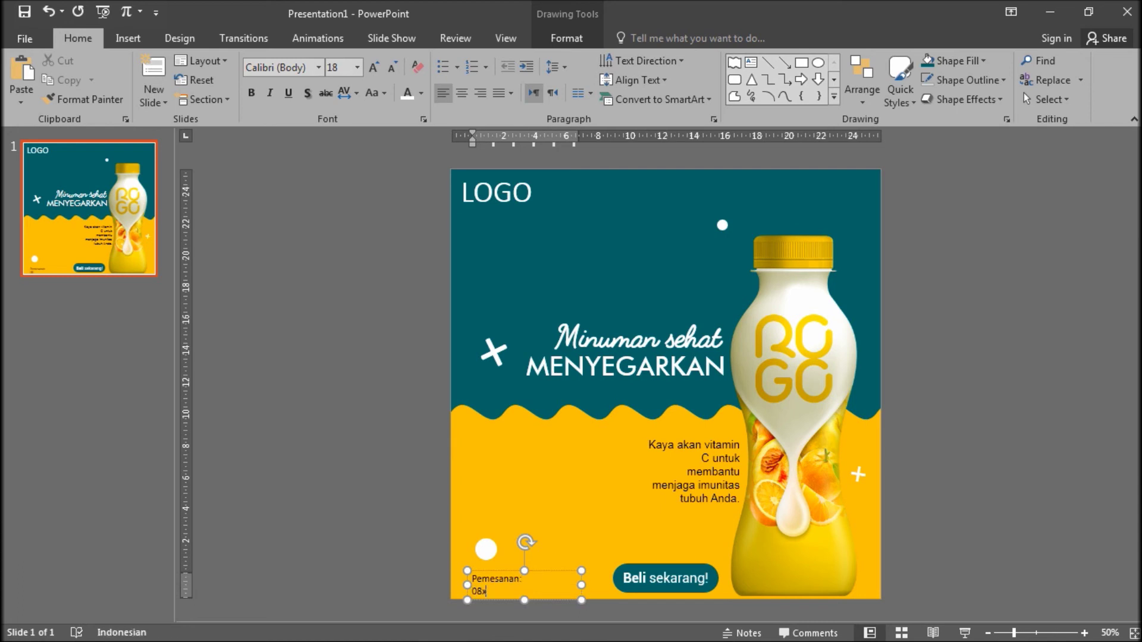
text(x-xxx-xxxxx)
Set the ordering contact text to the Roboto font and shift its box slightly toward the poster's lower-left corner.
key(ctrl+a)
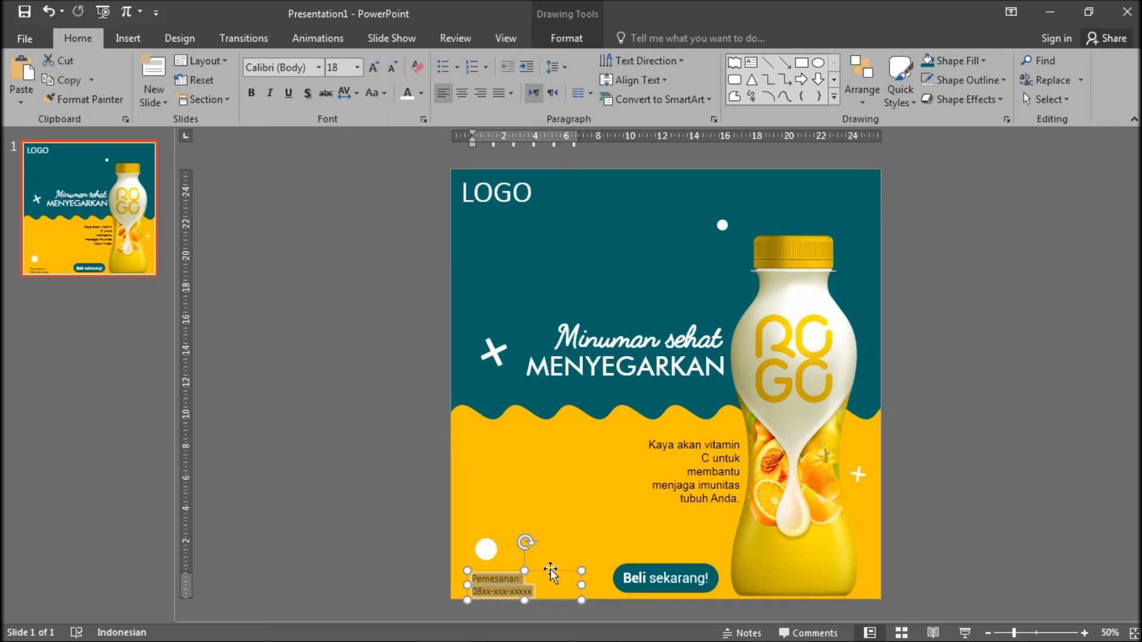
click(279, 66)
text(Tobot)
key(BackSpace)
key(BackSpace)
key(BackSpace)
key(BackSpace)
key(BackSpace)
text(Ro)
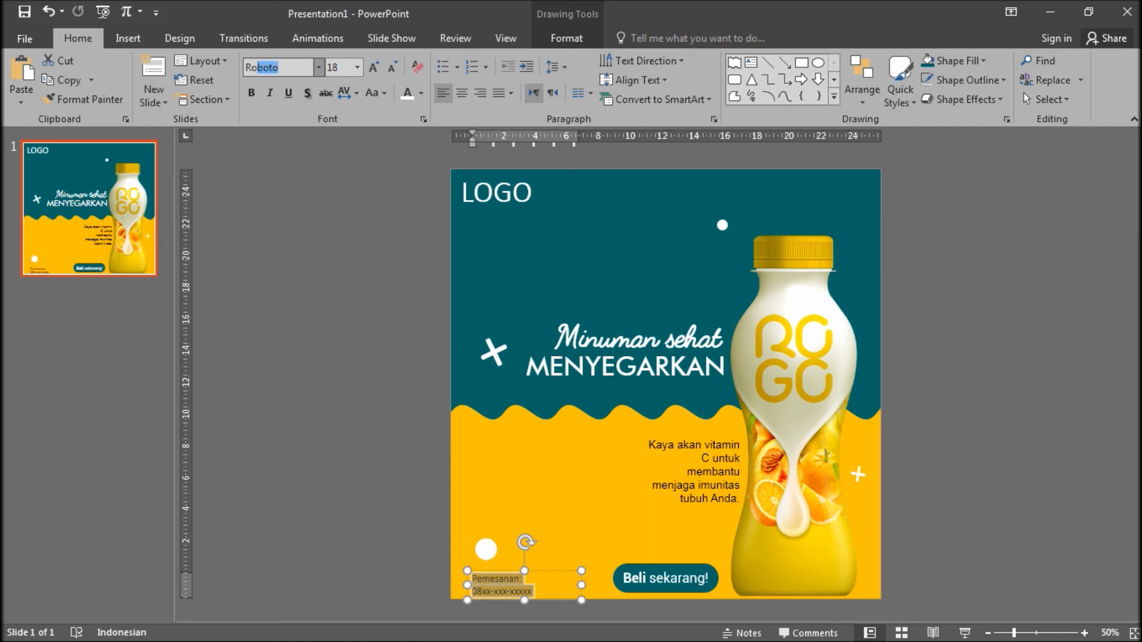
text(boto)
key(Return)
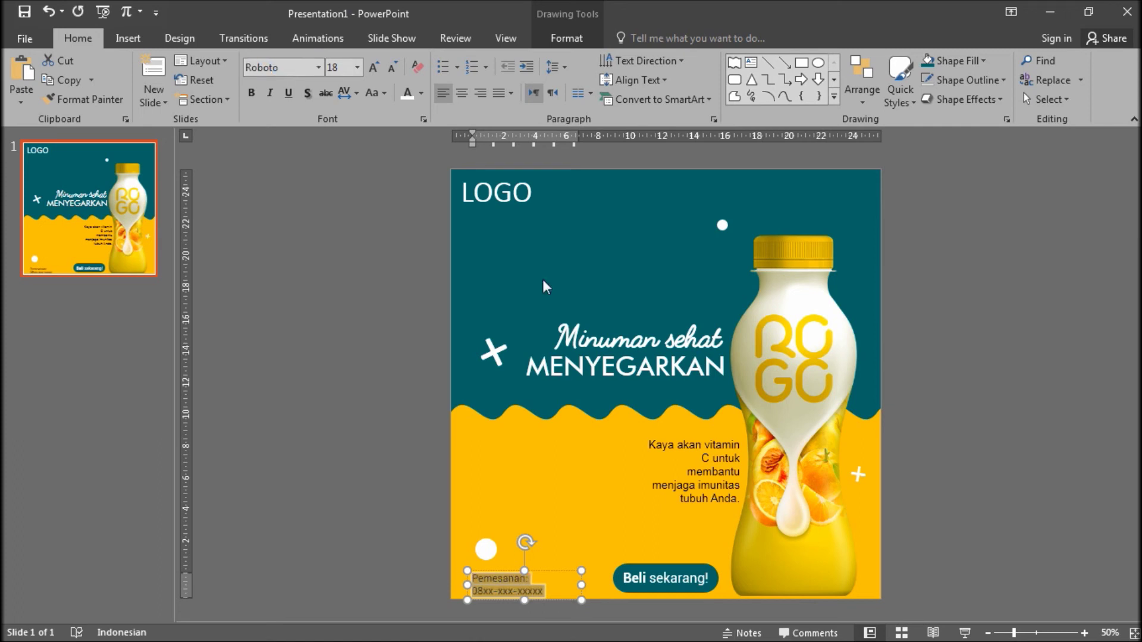
drag(568, 572, 555, 564)
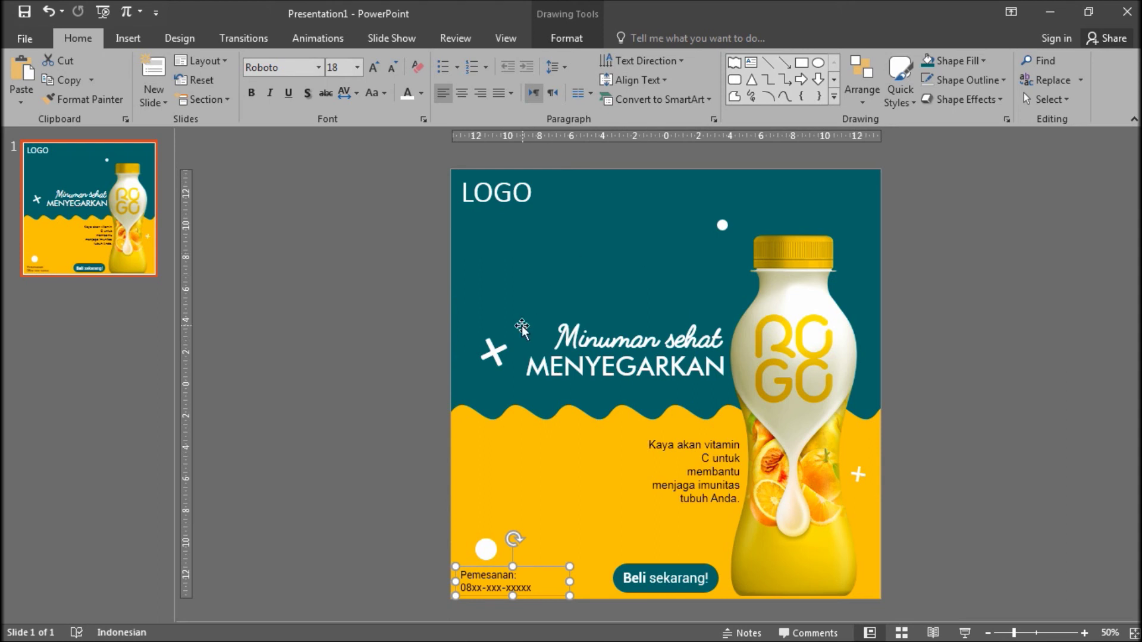
Draw a square about 1.17 cm wide in the teal area above the headline and fill it white.
click(507, 341)
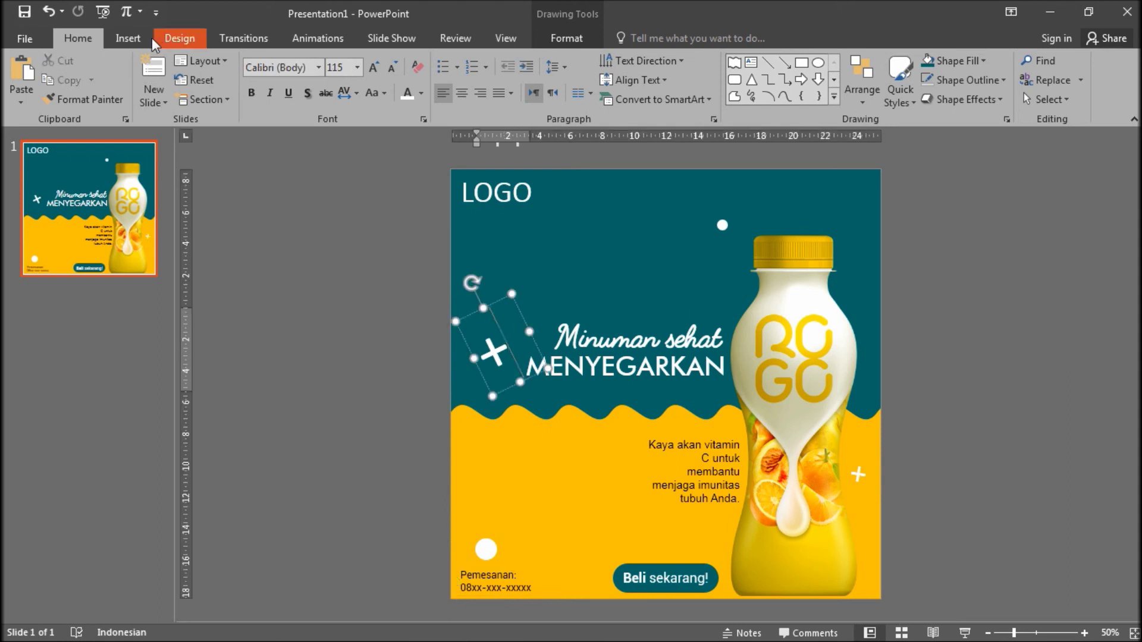
click(127, 37)
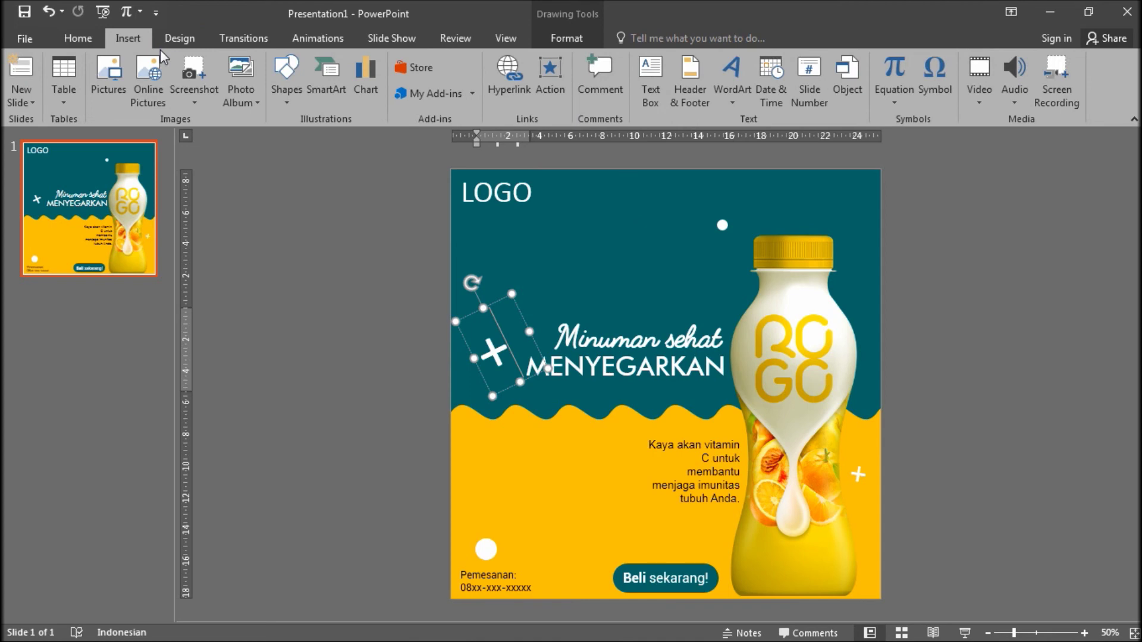
click(286, 78)
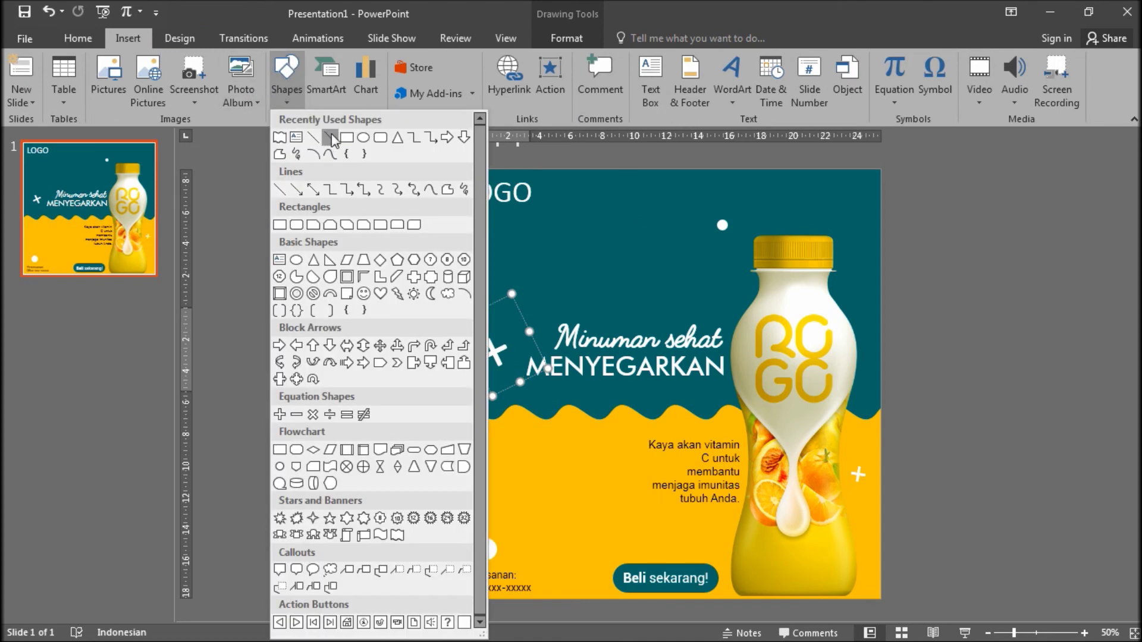
click(364, 138)
drag(627, 228, 647, 249)
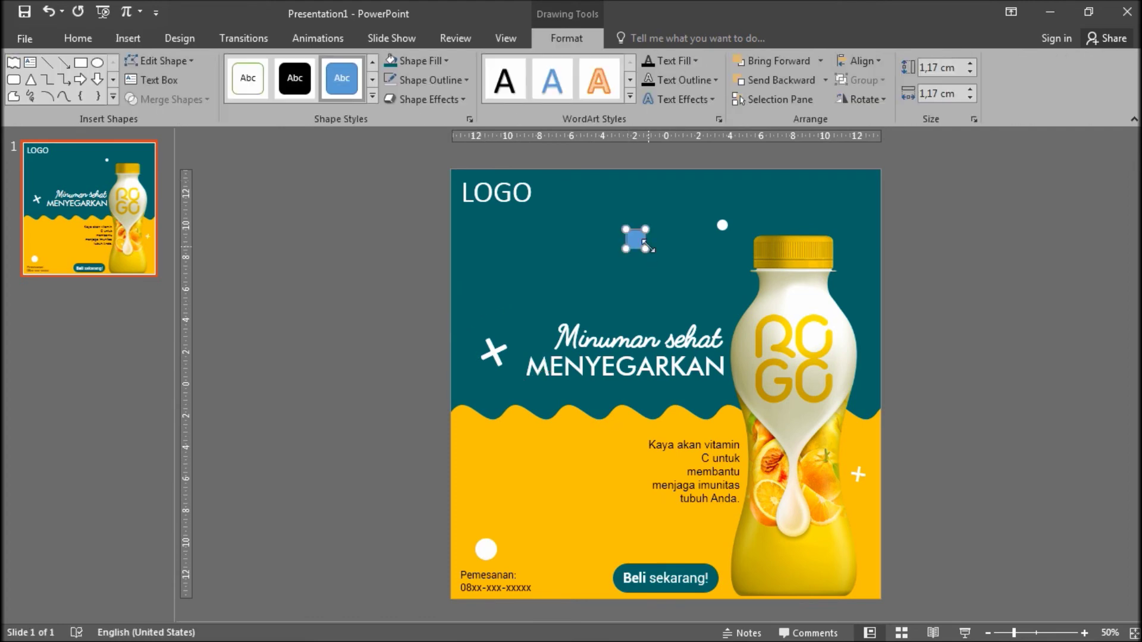
click(428, 58)
click(390, 98)
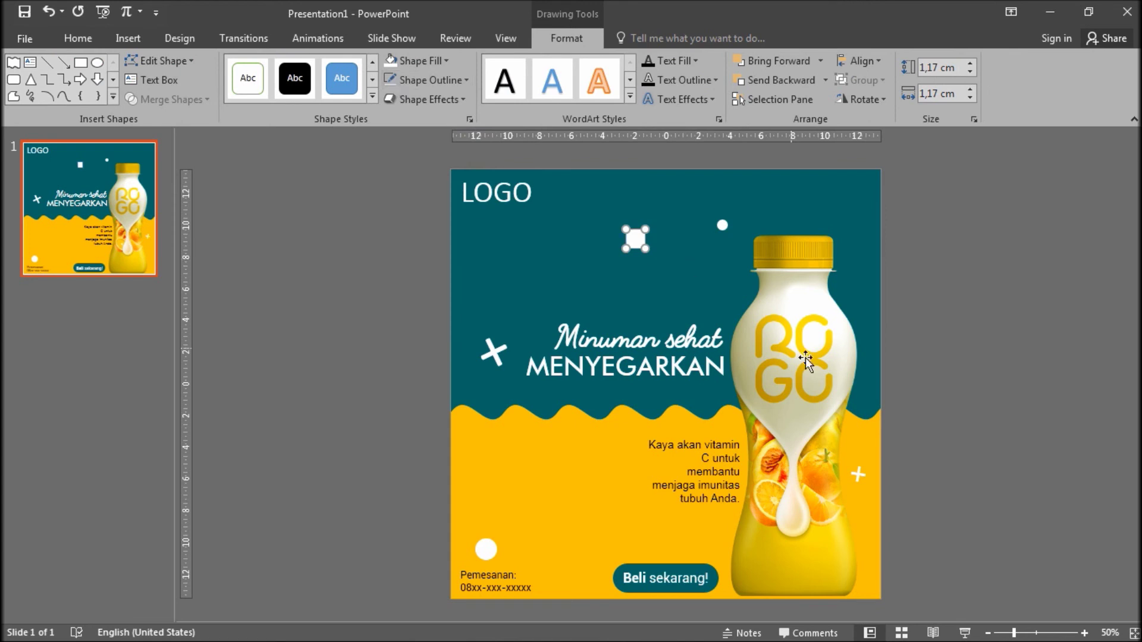
Place the white square, tilted, below the wavy edge and put a duplicate of it to the right of the bottle's neck.
scroll(638, 238, up, 1)
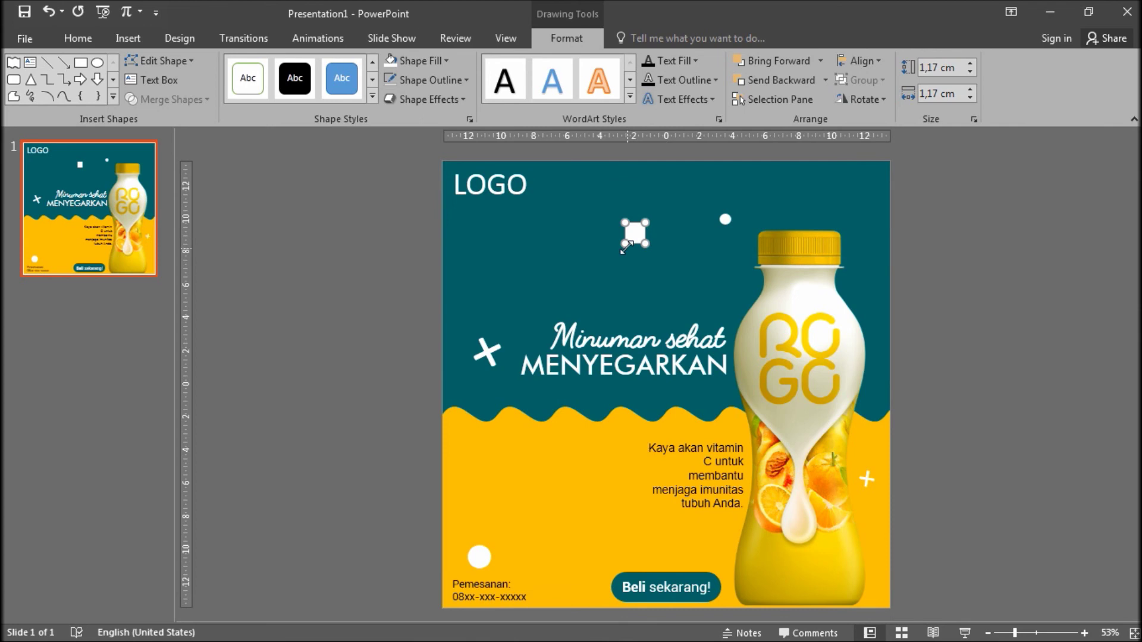
scroll(625, 247, up, 5)
drag(647, 262, 572, 453)
scroll(619, 266, down, 5)
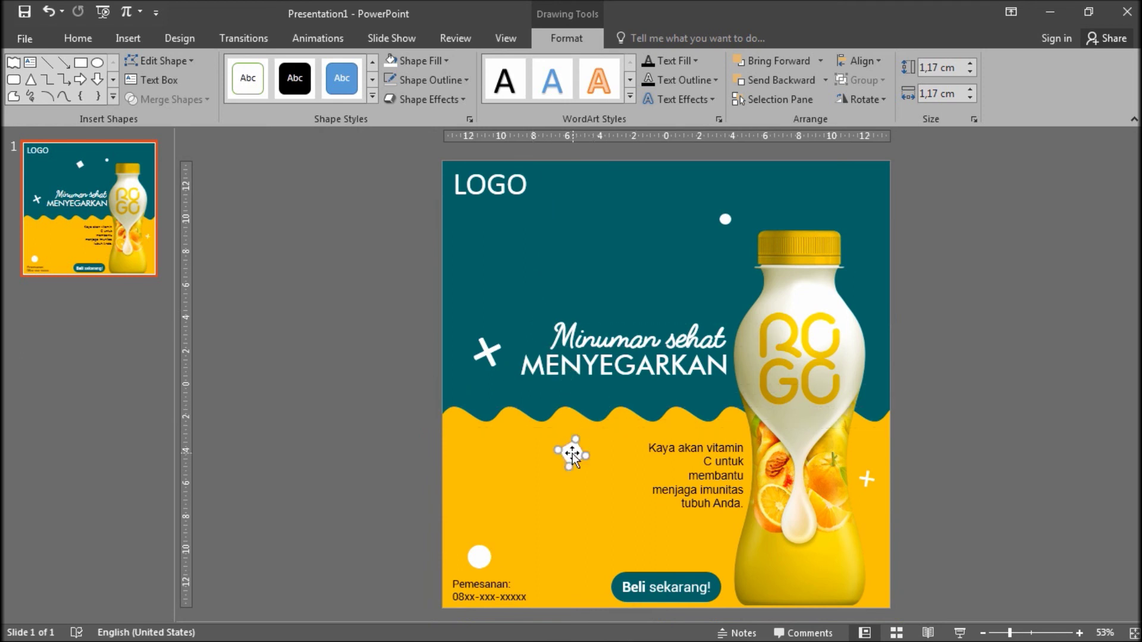
key(ctrl+z)
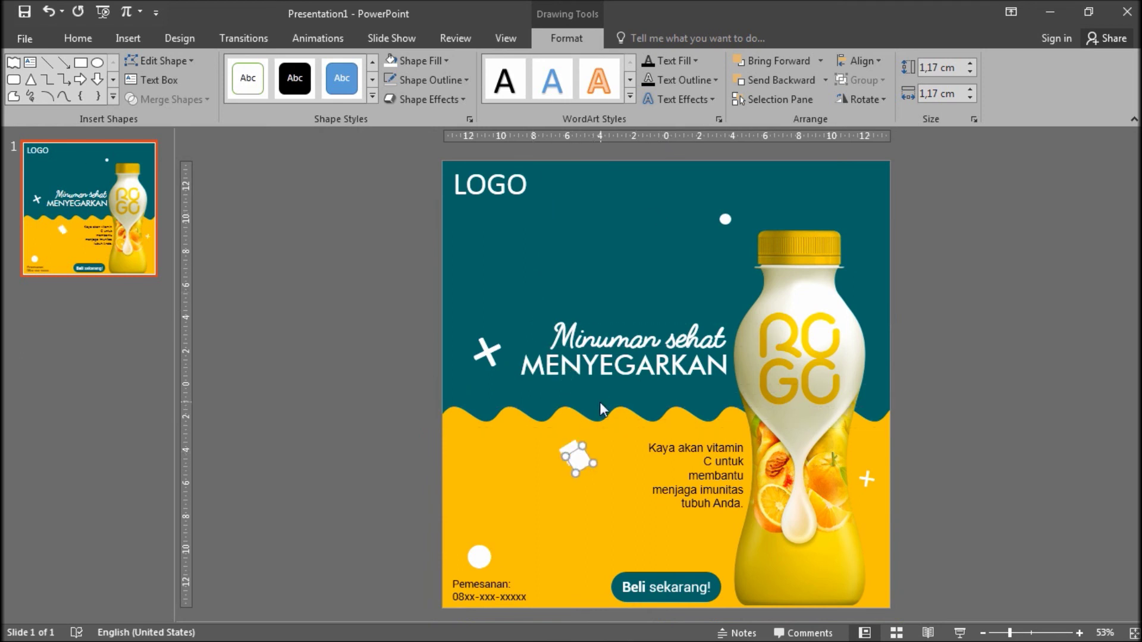
drag(580, 459, 870, 297)
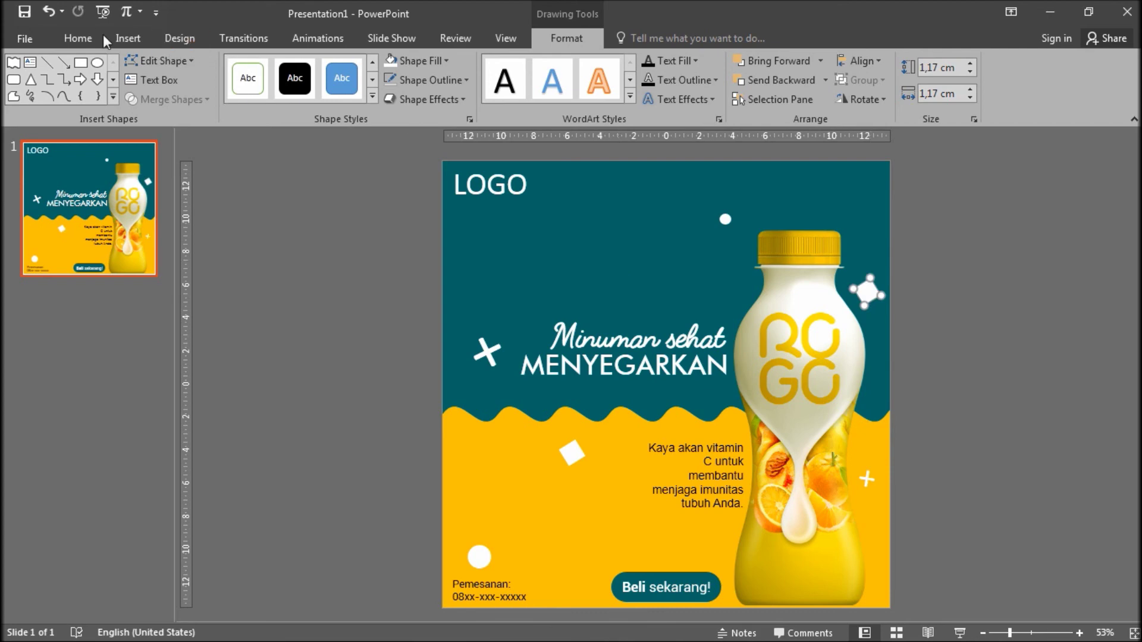
Draw a triangle about 2.92 cm high and 3.39 cm wide below the "LOGO" text and fill it white.
click(142, 39)
click(303, 102)
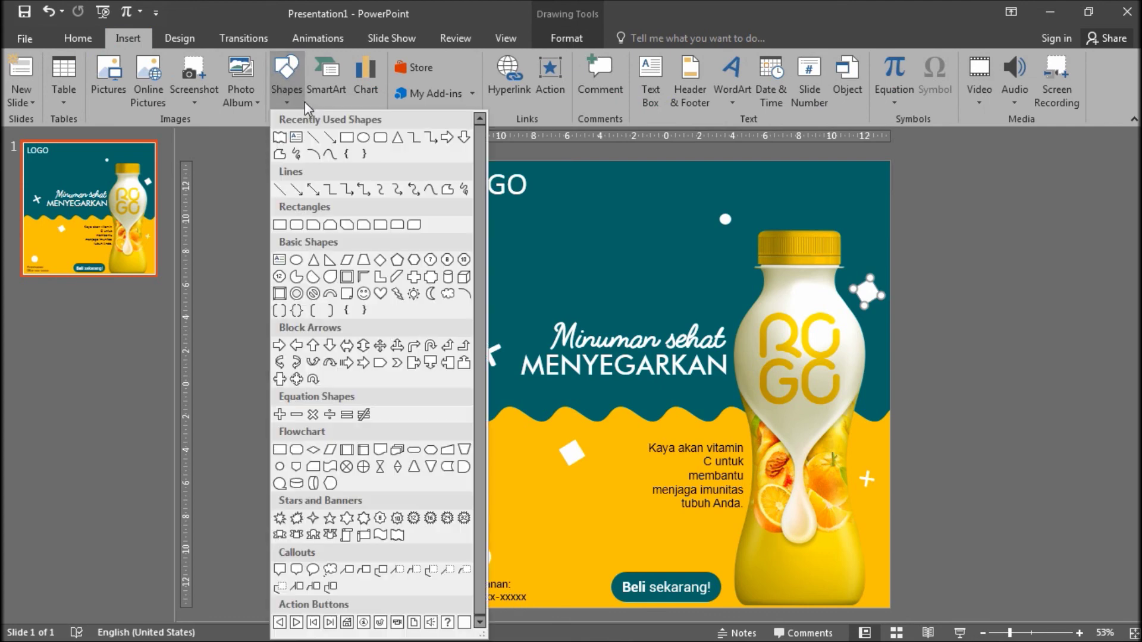
click(397, 138)
drag(556, 213, 613, 262)
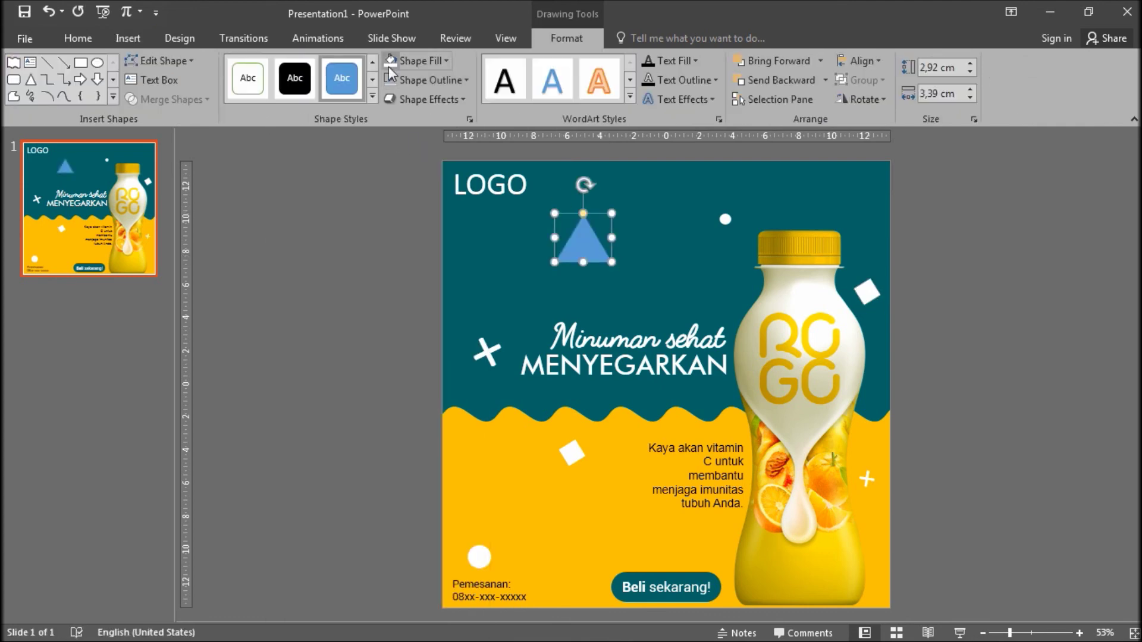
click(387, 65)
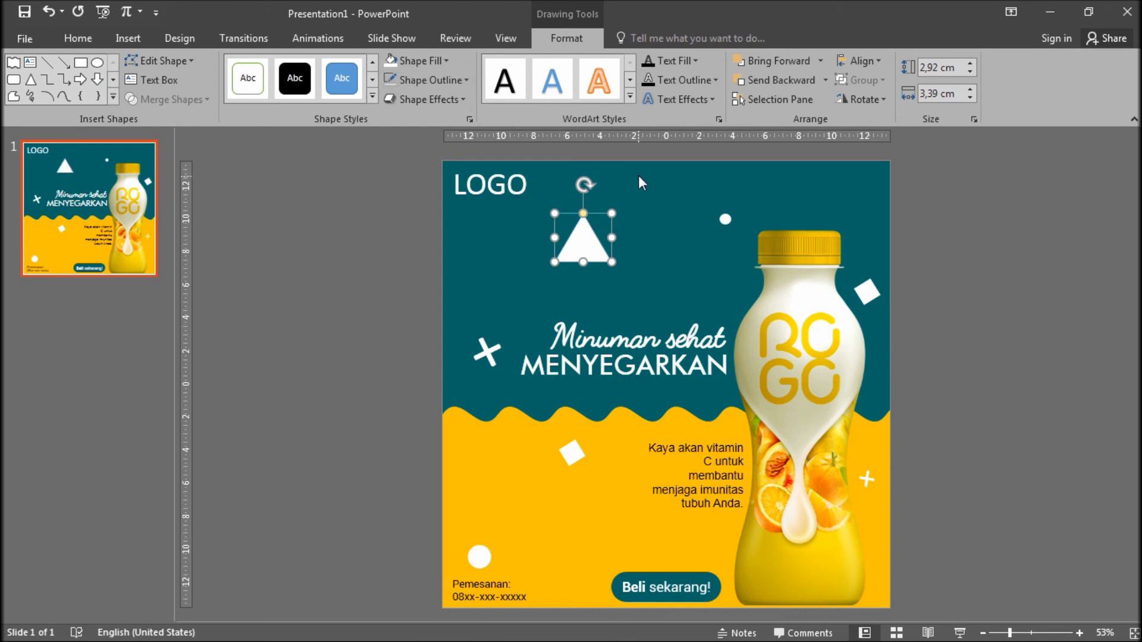
Shrink the white triangle to about 1.46 cm high and 1.61 cm wide, and place it tilted above the plus sign beside the headline.
mouse_move(613, 236)
mouse_down()
mouse_move(584, 237)
mouse_move(593, 237)
mouse_up()
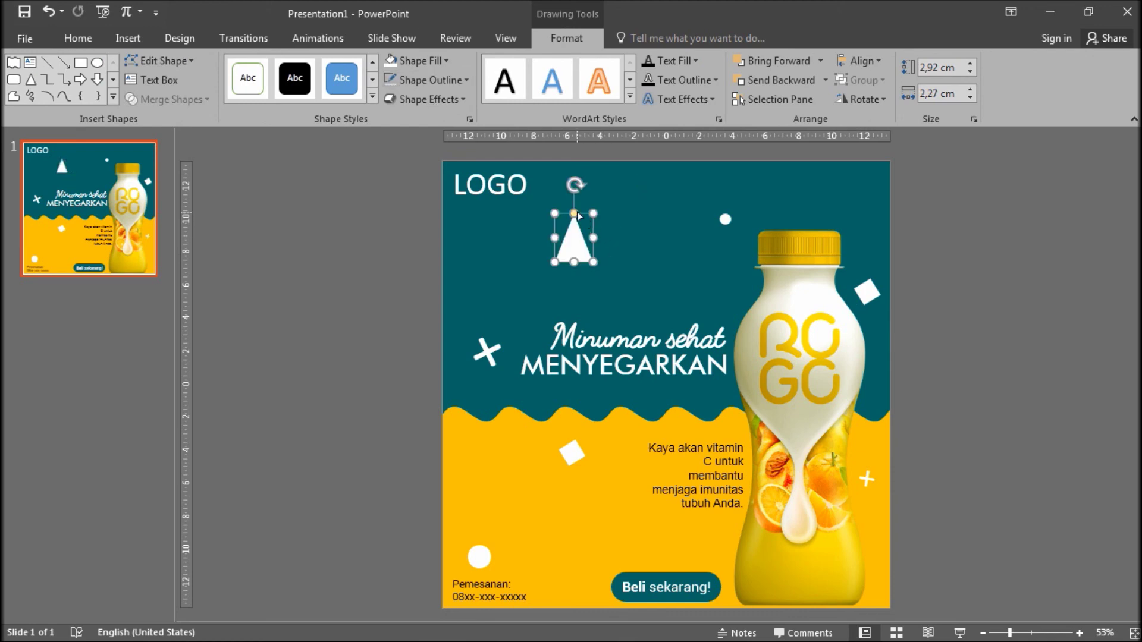
drag(555, 211, 565, 237)
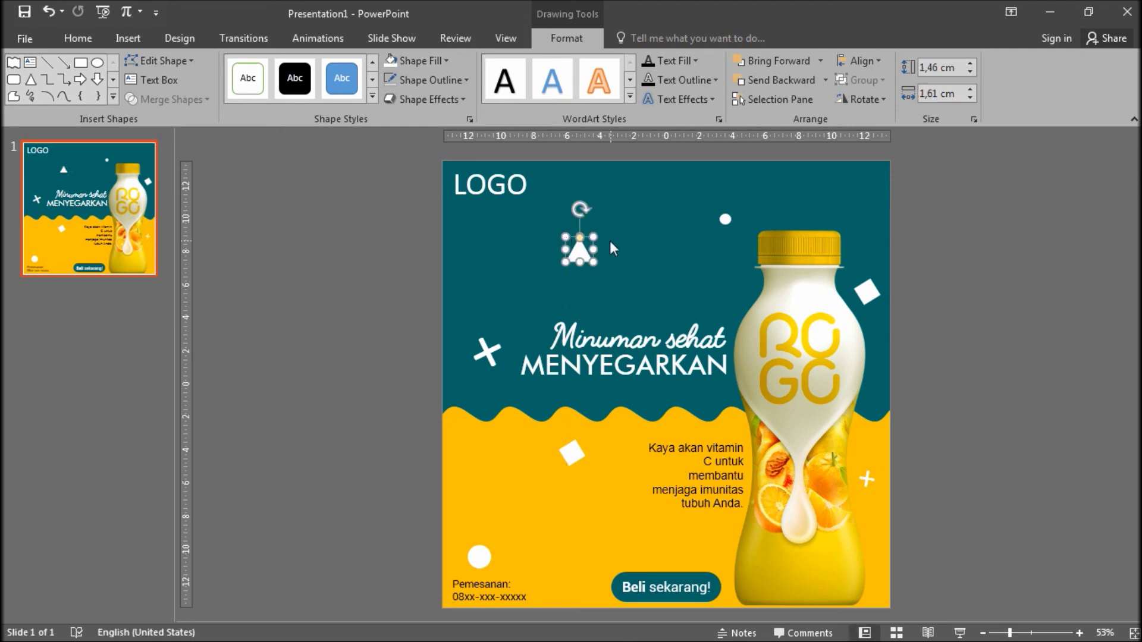
scroll(609, 241, up, 2)
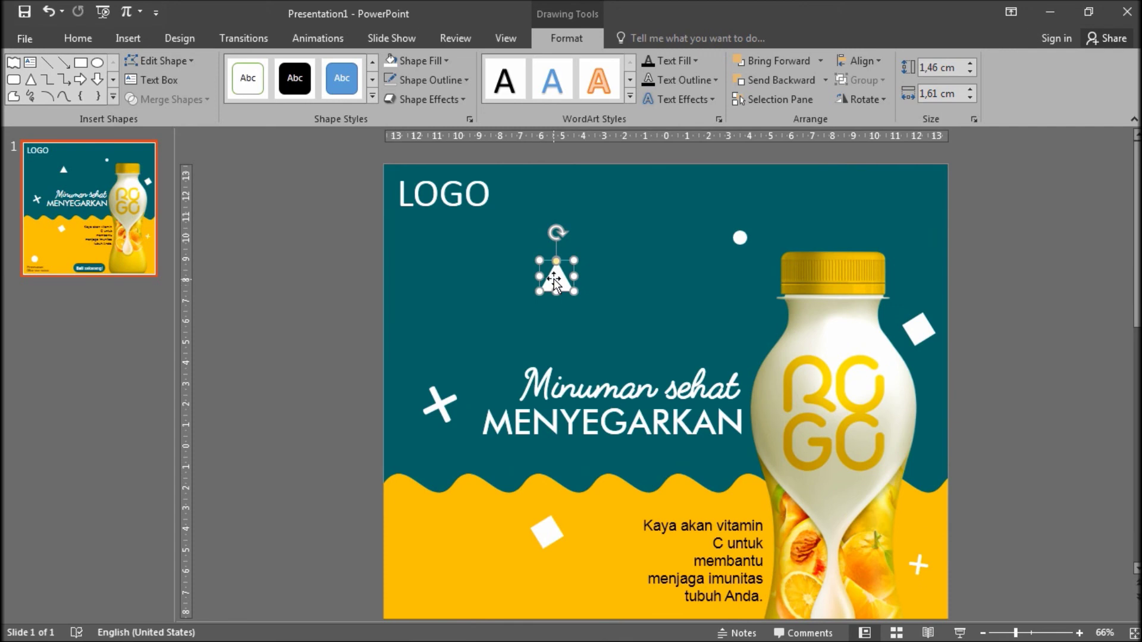
drag(557, 231, 471, 301)
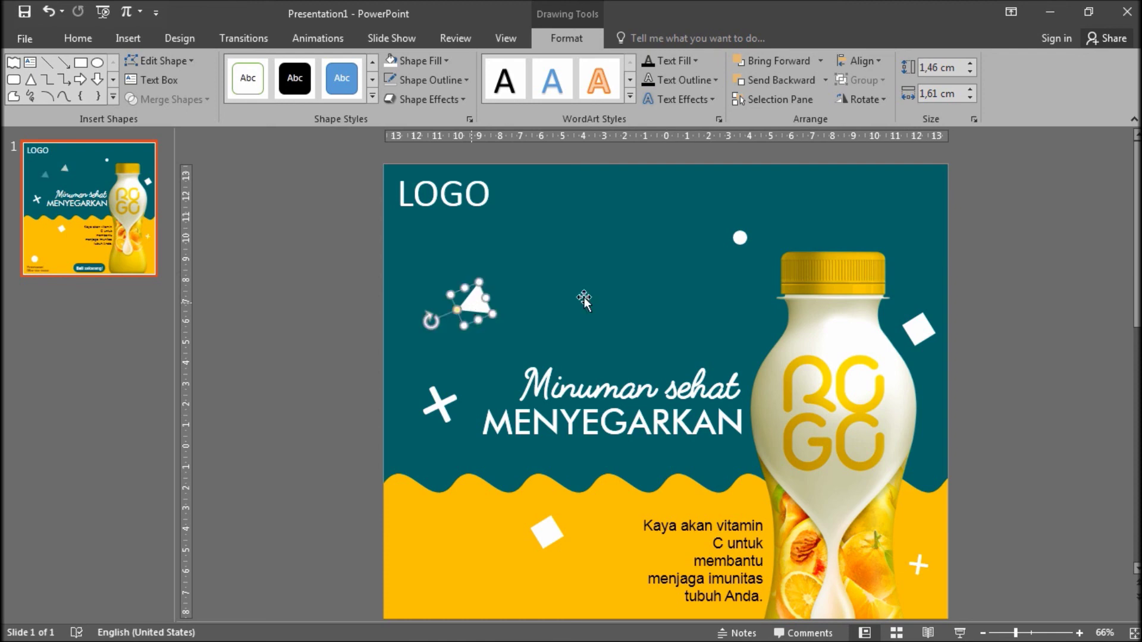
scroll(616, 281, down, 2)
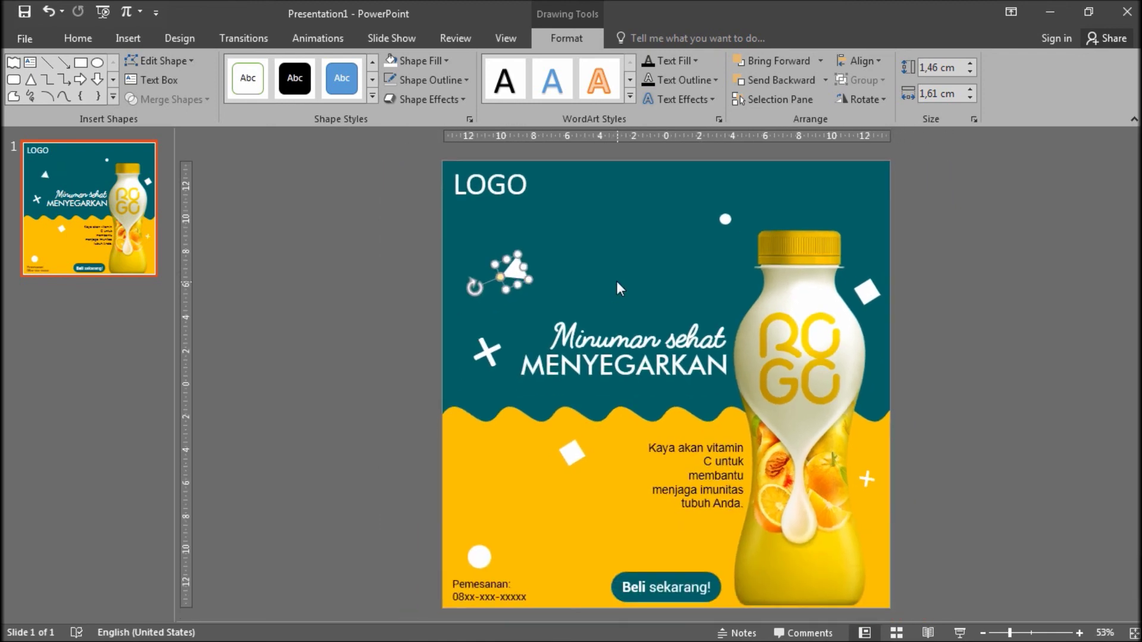
Place a smaller duplicate of the triangle, about 1.02 cm high and 1.13 cm wide, between the description and the "Beli sekarang!" button.
drag(527, 282, 667, 526)
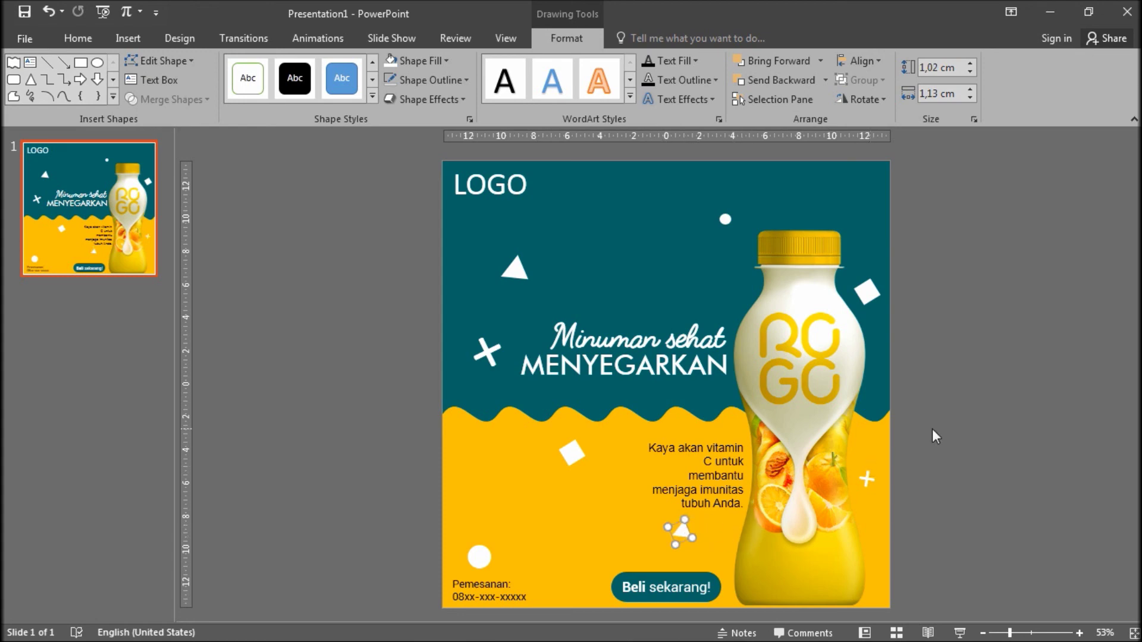
click(725, 219)
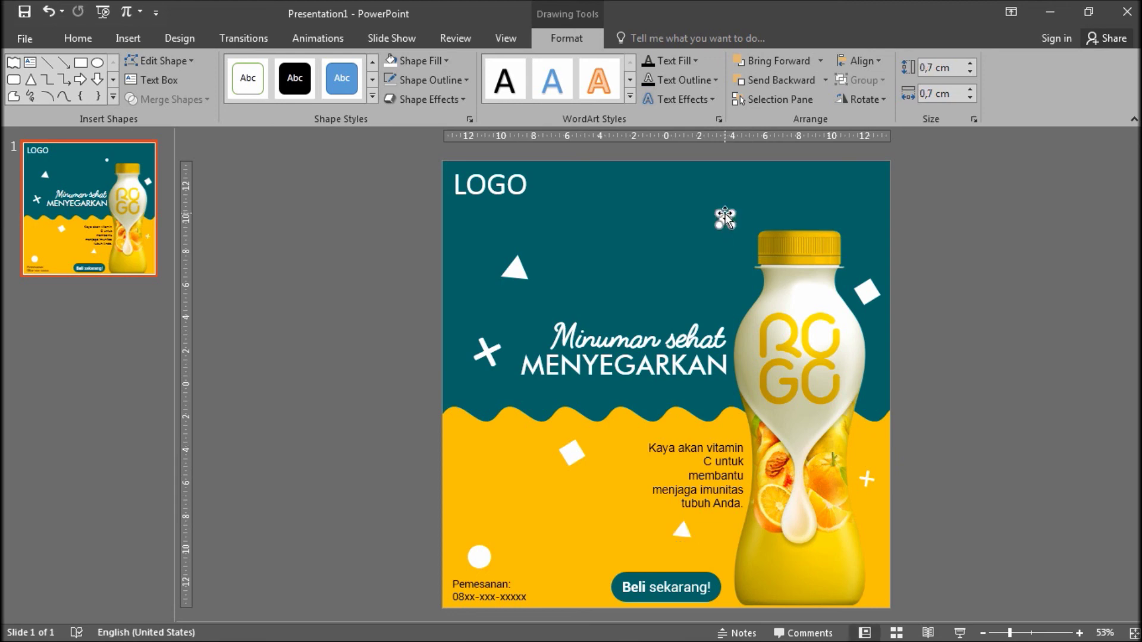
Duplicate the white square beside the bottle's neck at 0,96 cm, tilt it differently, and place it above the bottle near the poster's upper-right corner.
click(867, 294)
drag(867, 297, 511, 465)
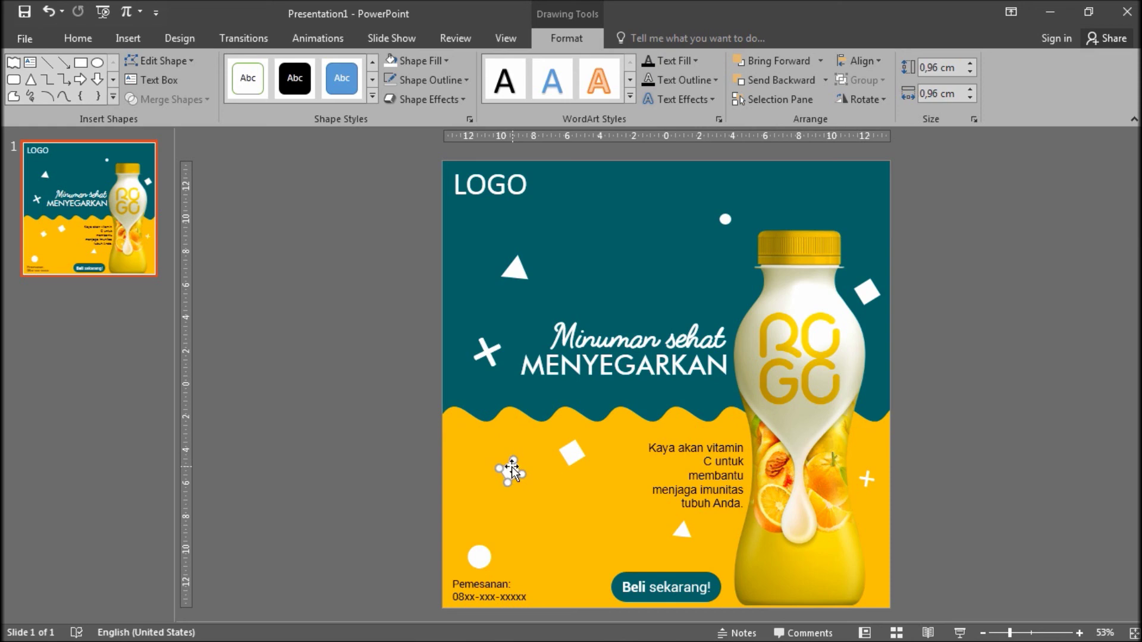
scroll(382, 558, up, 2)
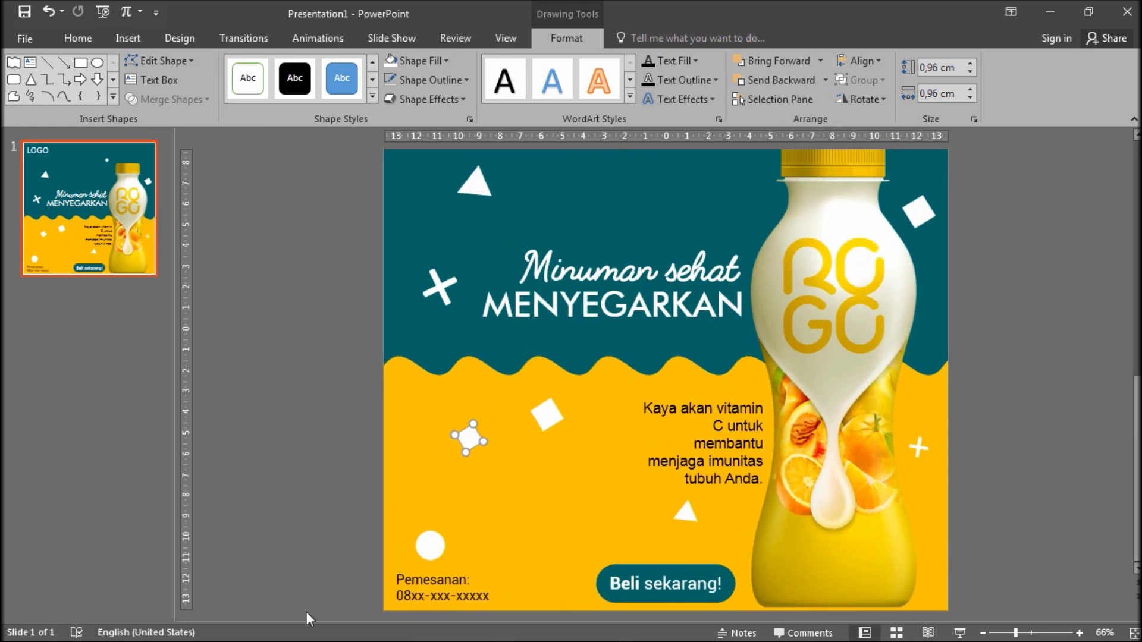
scroll(423, 467, up, 6)
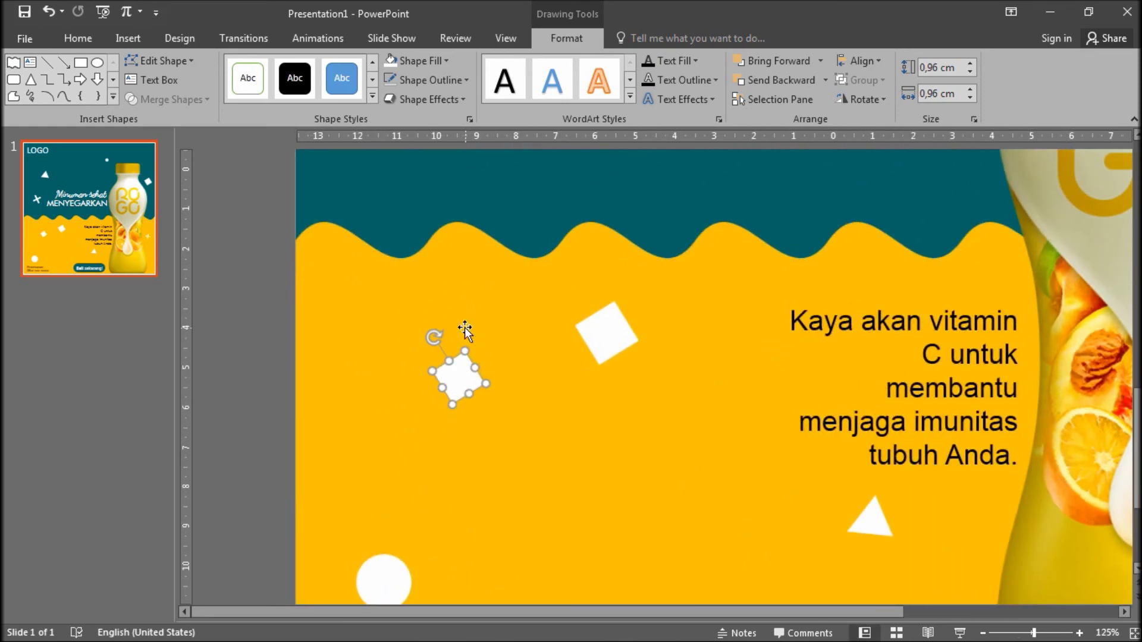
drag(434, 338, 479, 335)
drag(463, 375, 495, 514)
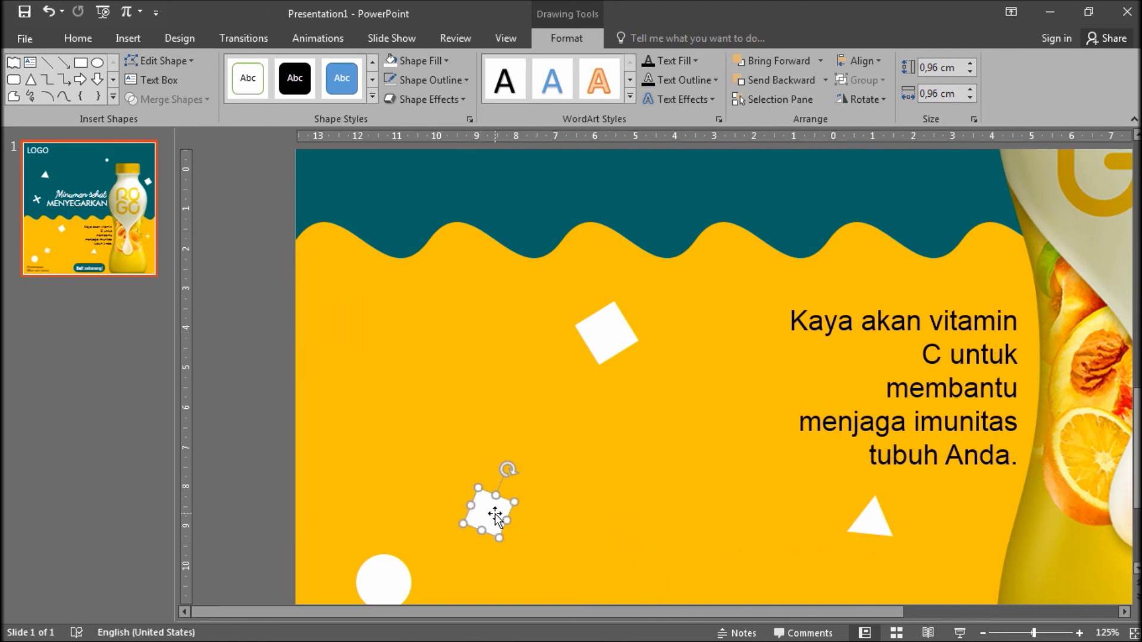
scroll(495, 514, down, 8)
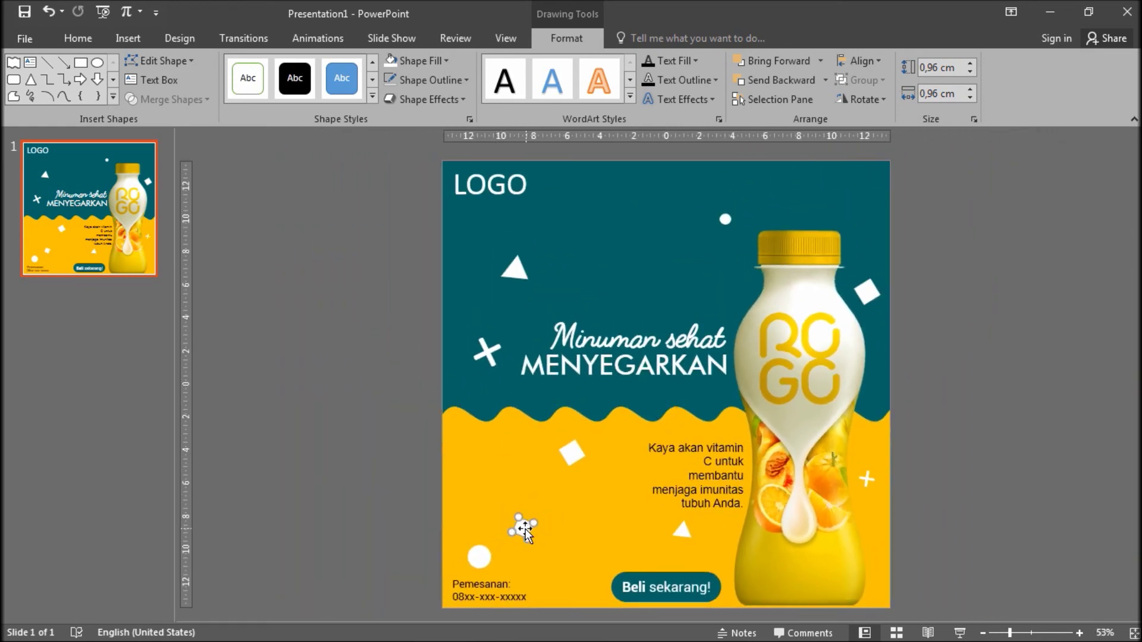
drag(524, 529, 846, 184)
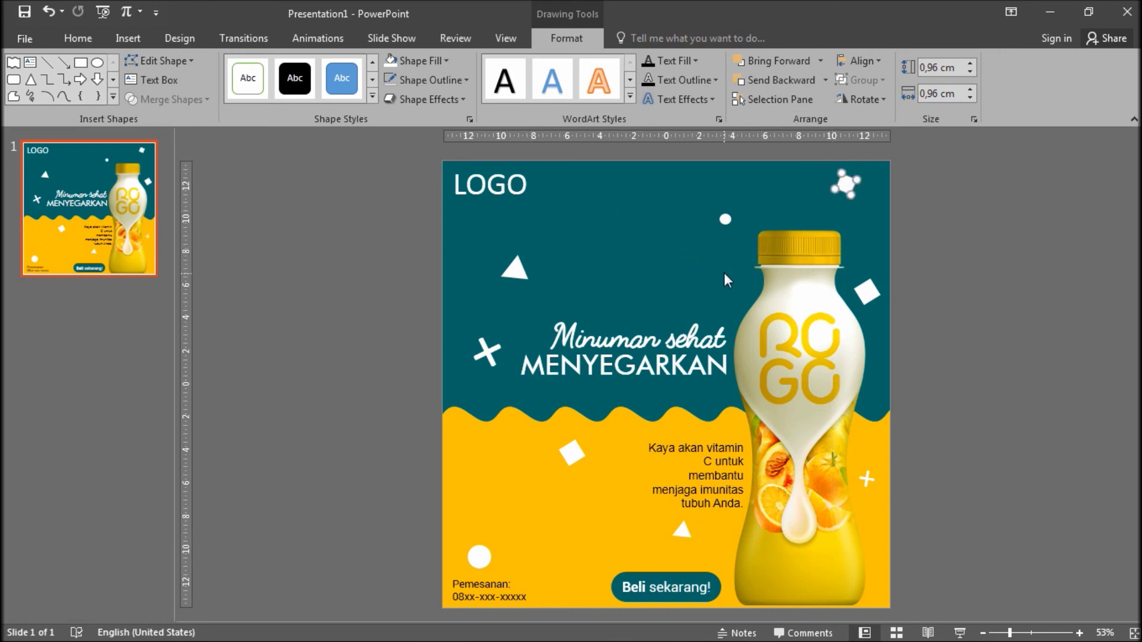
Deselect the square and view the finished poster as a full-screen slide show.
click(938, 296)
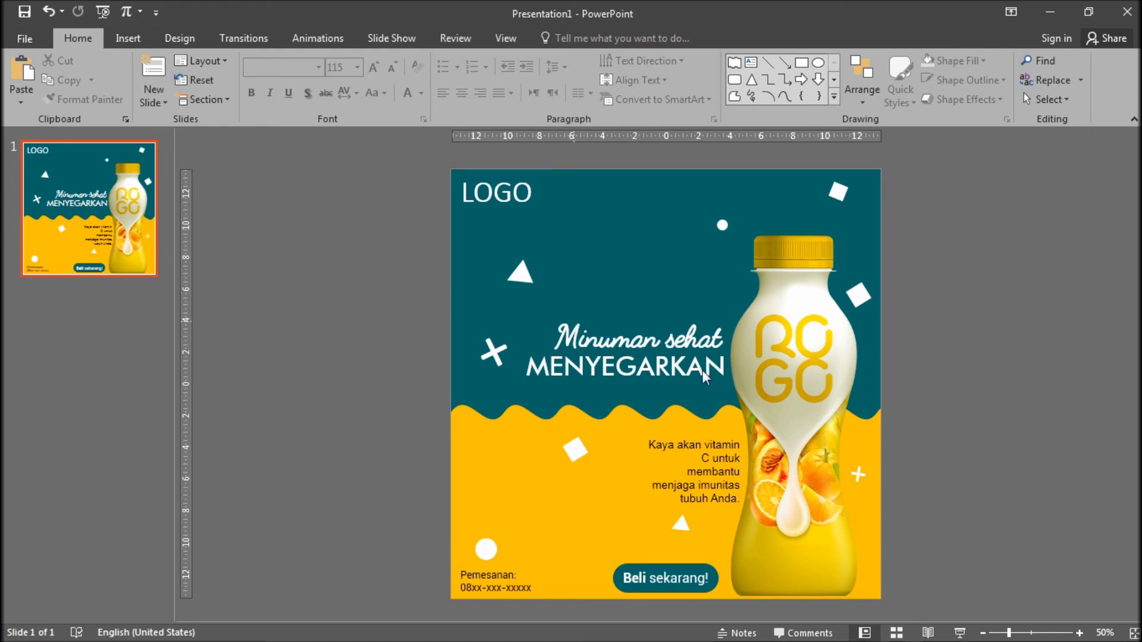
key(F5)
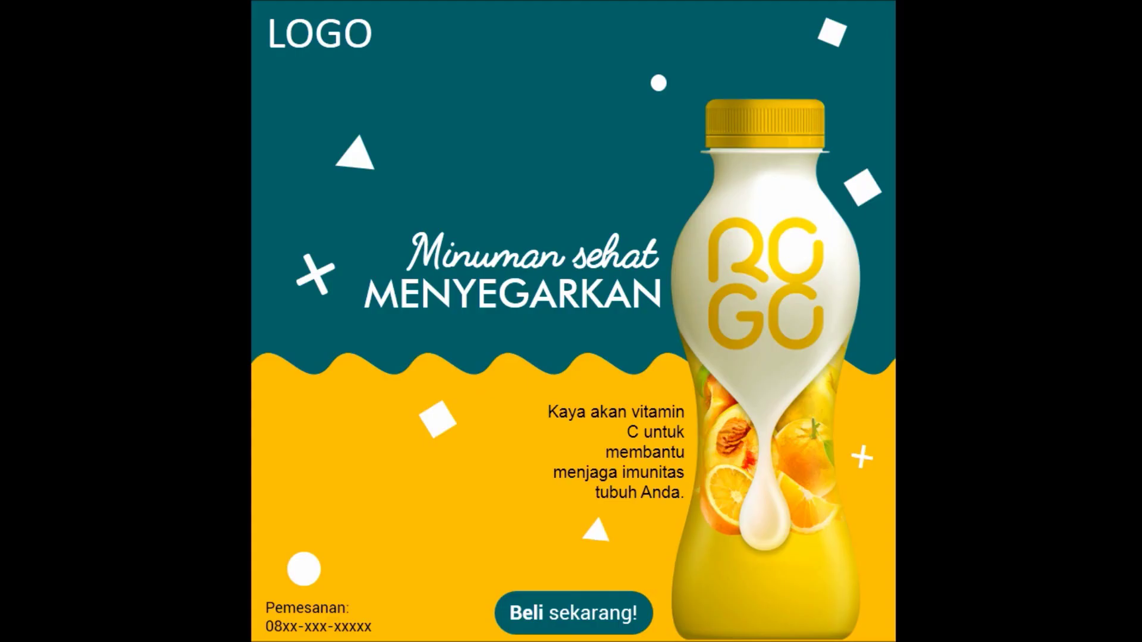